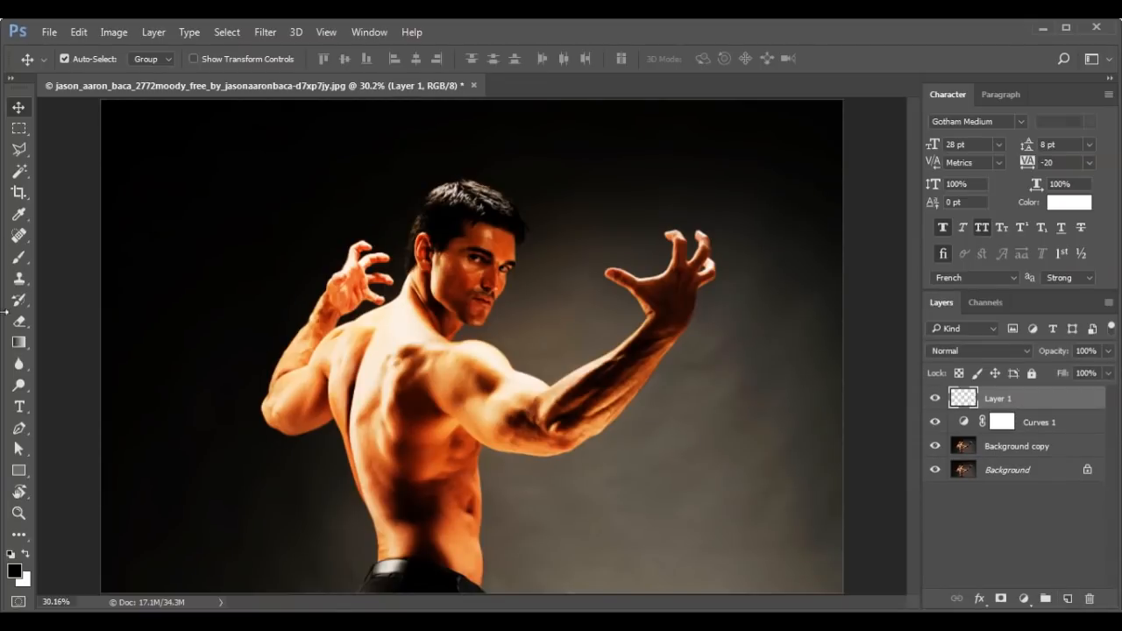
- Paint white over the man's face on Layer 1 with a soft 149 px brush at 100% opacity
click(18, 258)
click(80, 59)
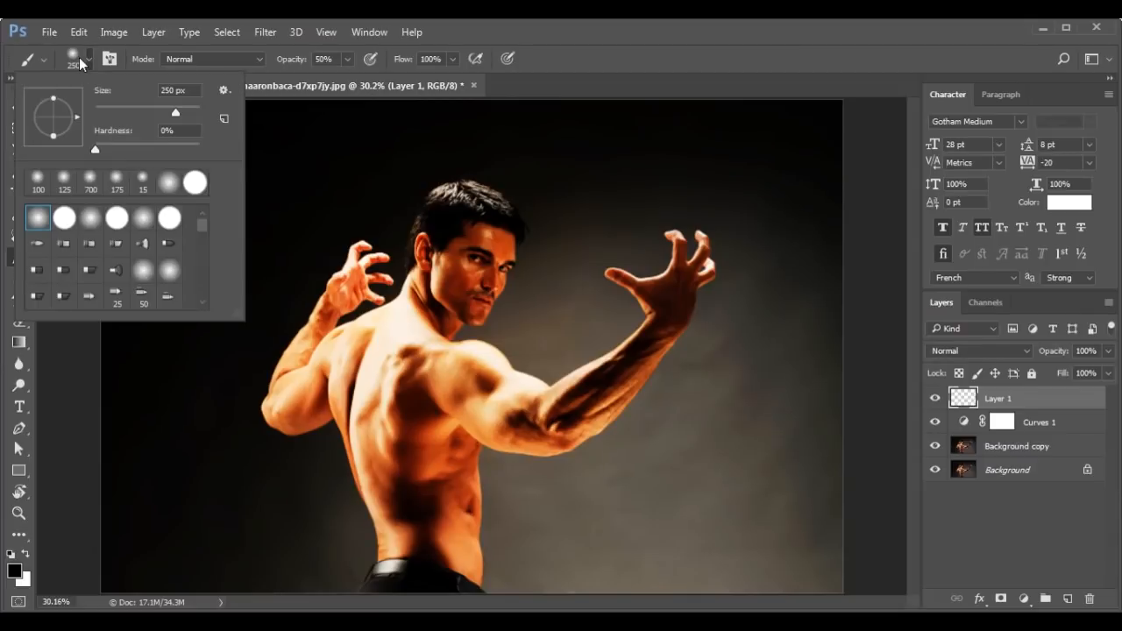
drag(173, 112, 161, 112)
key(Return)
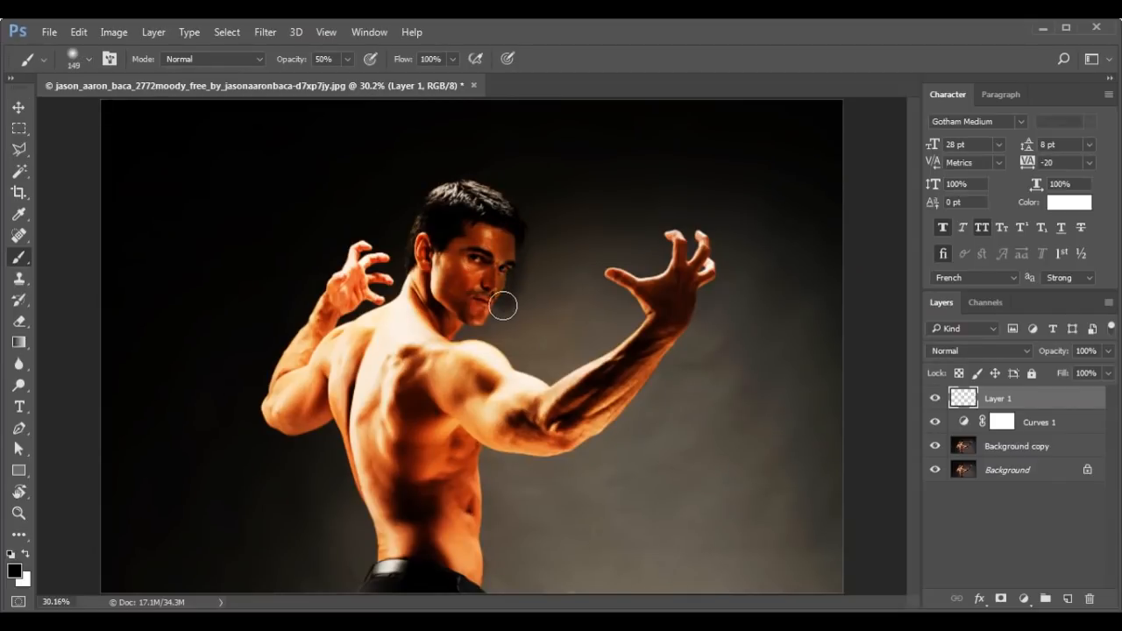
click(25, 557)
drag(284, 63, 443, 62)
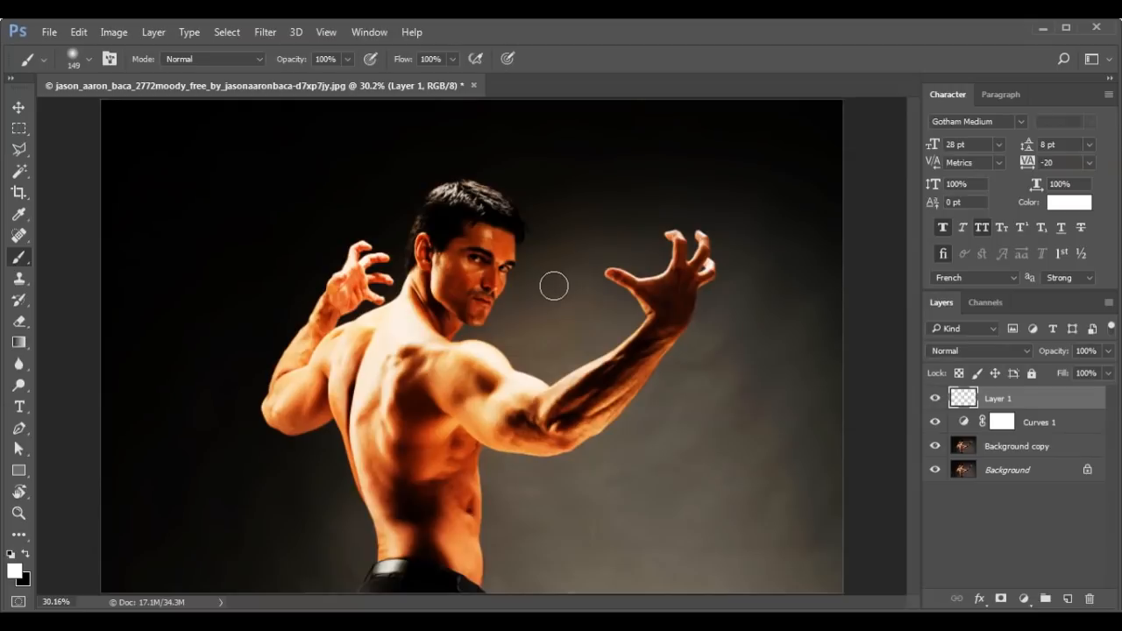
mouse_move(525, 221)
mouse_down()
mouse_move(488, 316)
mouse_move(517, 209)
mouse_move(534, 226)
mouse_move(522, 310)
mouse_move(480, 324)
mouse_move(463, 289)
mouse_move(469, 230)
mouse_move(522, 248)
mouse_move(521, 263)
mouse_move(476, 284)
mouse_up()
click(21, 111)
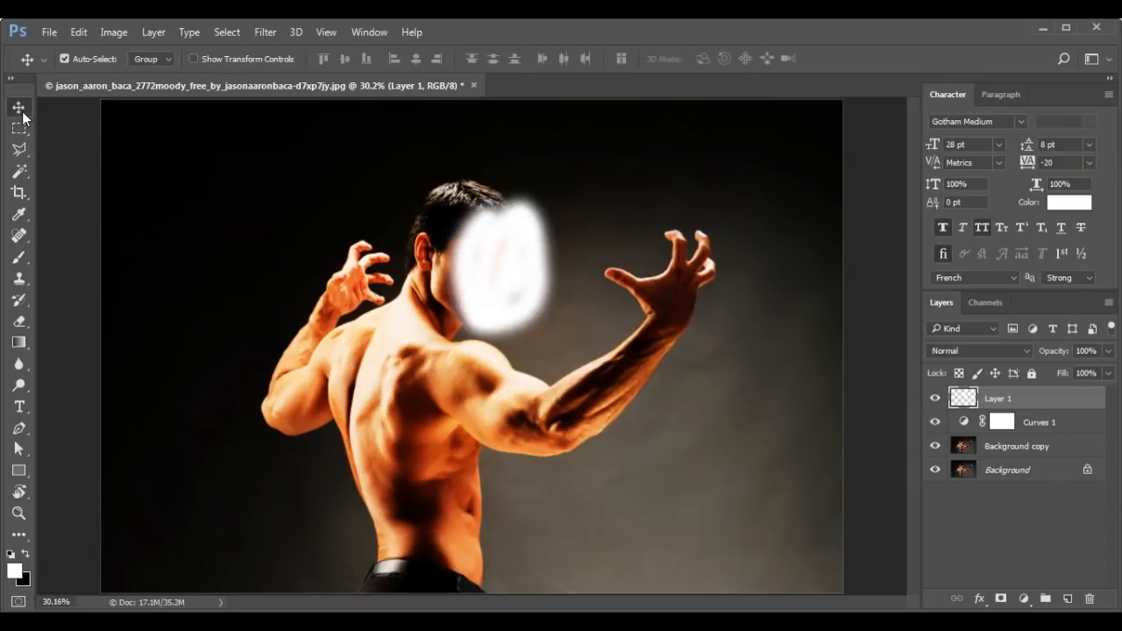
- Set Layer 1's blend mode to Overlay and its opacity to 63%
click(964, 347)
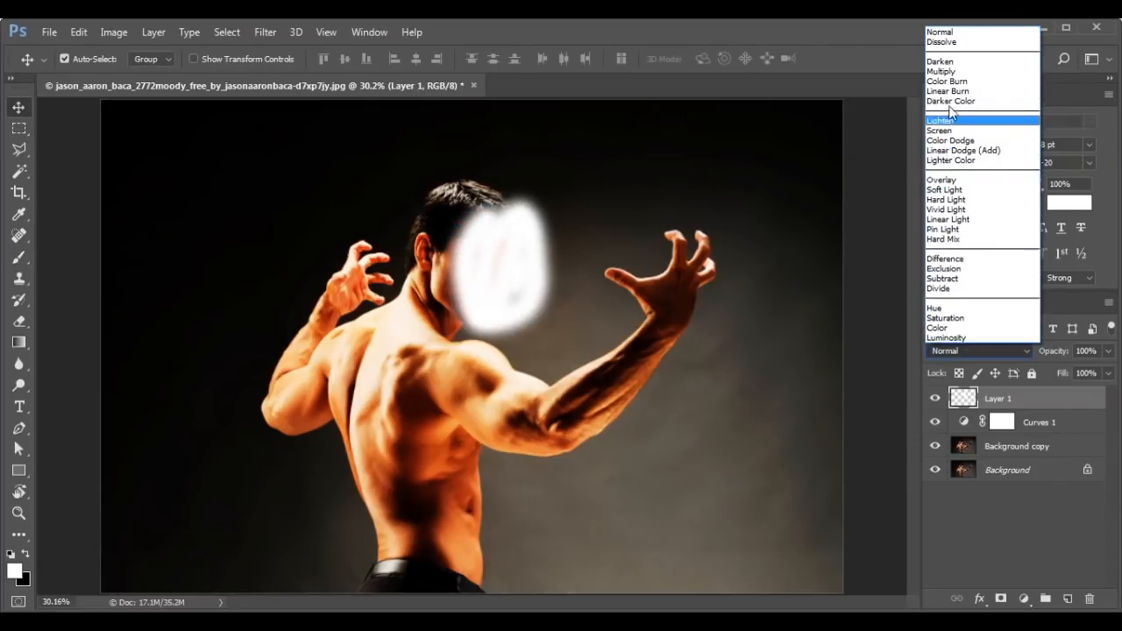
click(939, 189)
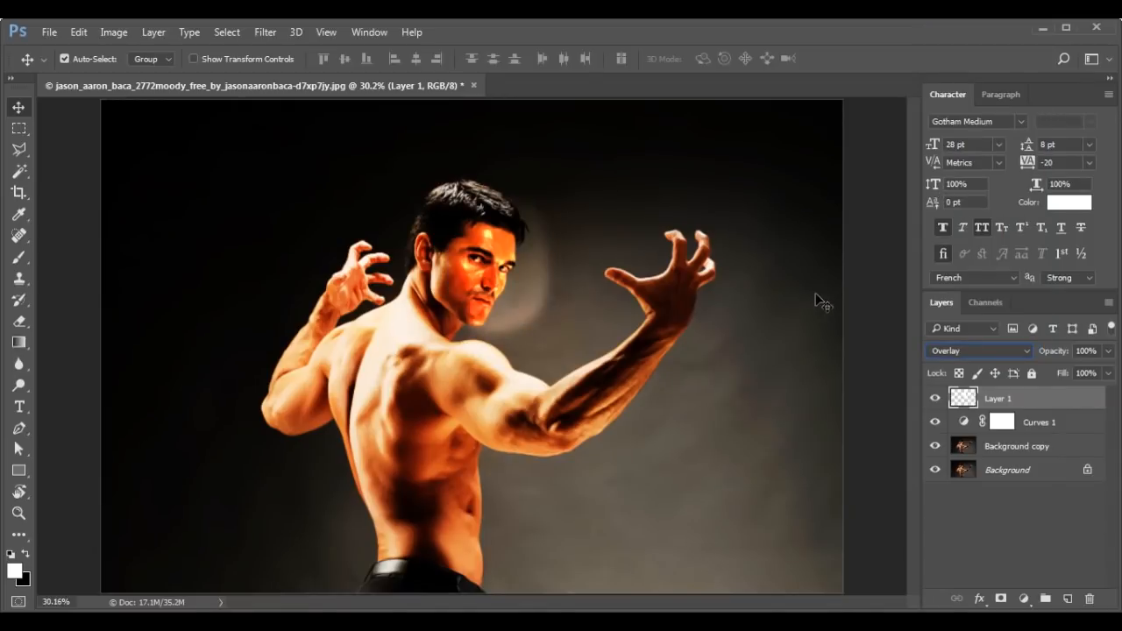
click(476, 283)
click(517, 292)
drag(1054, 352, 1022, 368)
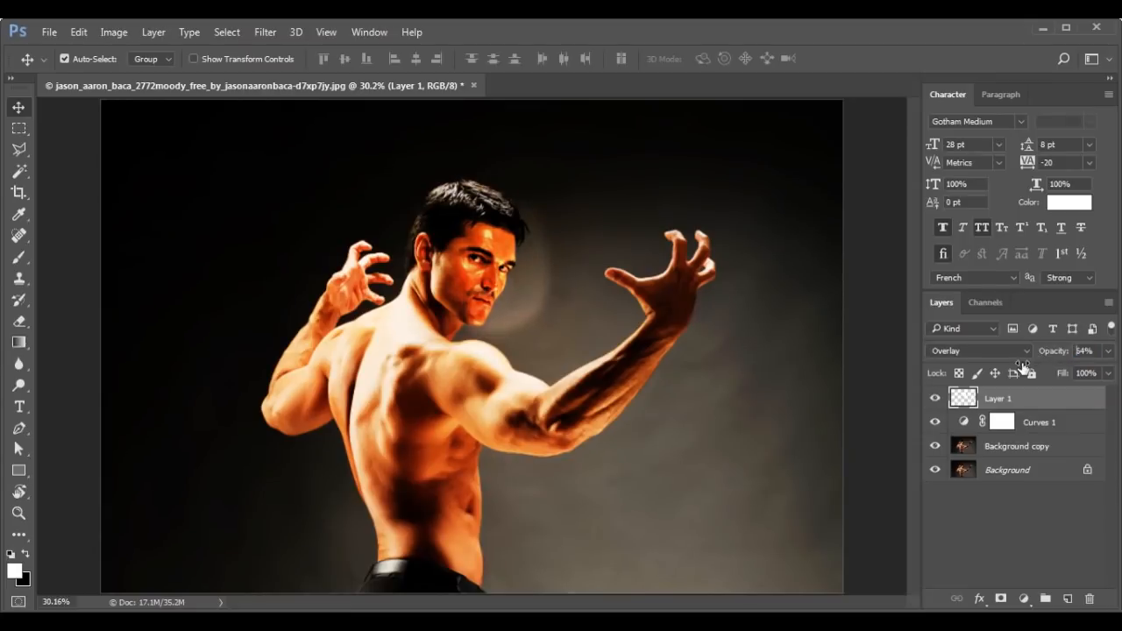
- Add a mask to Layer 1 and paint black with a 385 px brush at 80% opacity to hide the glow beside the face
click(1001, 599)
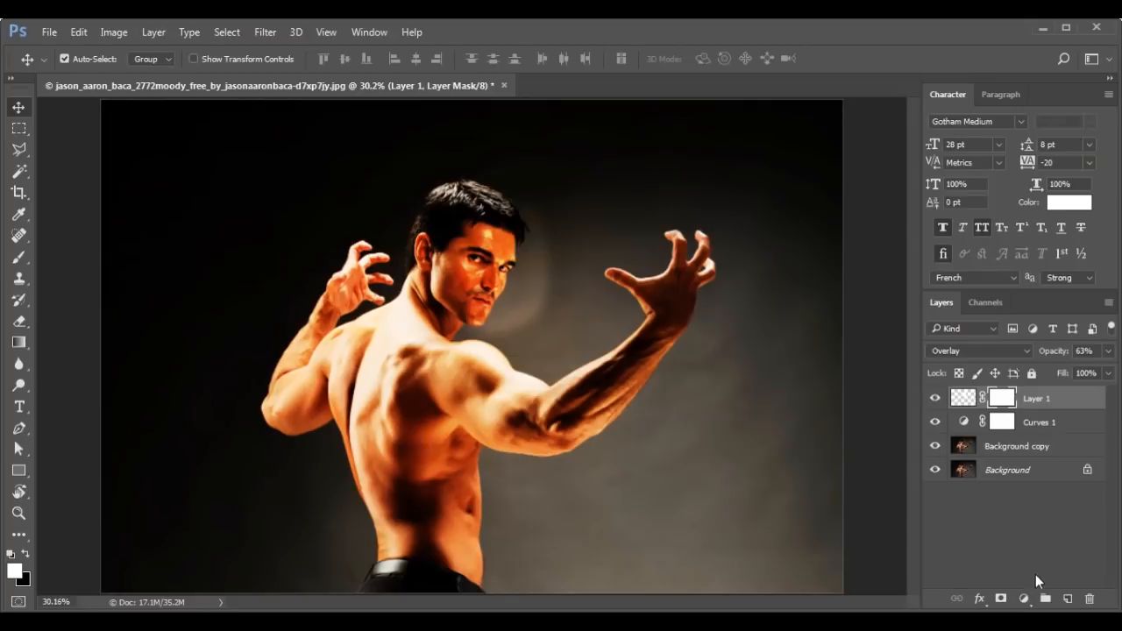
click(17, 259)
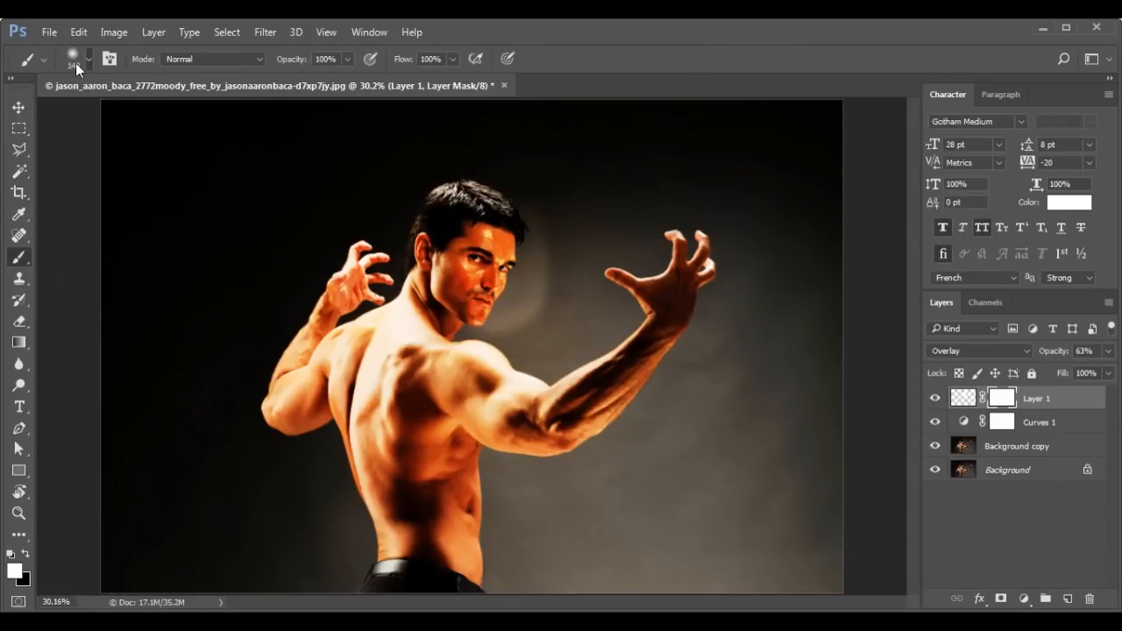
click(75, 62)
drag(182, 110, 185, 110)
click(76, 55)
drag(300, 67, 276, 67)
click(25, 552)
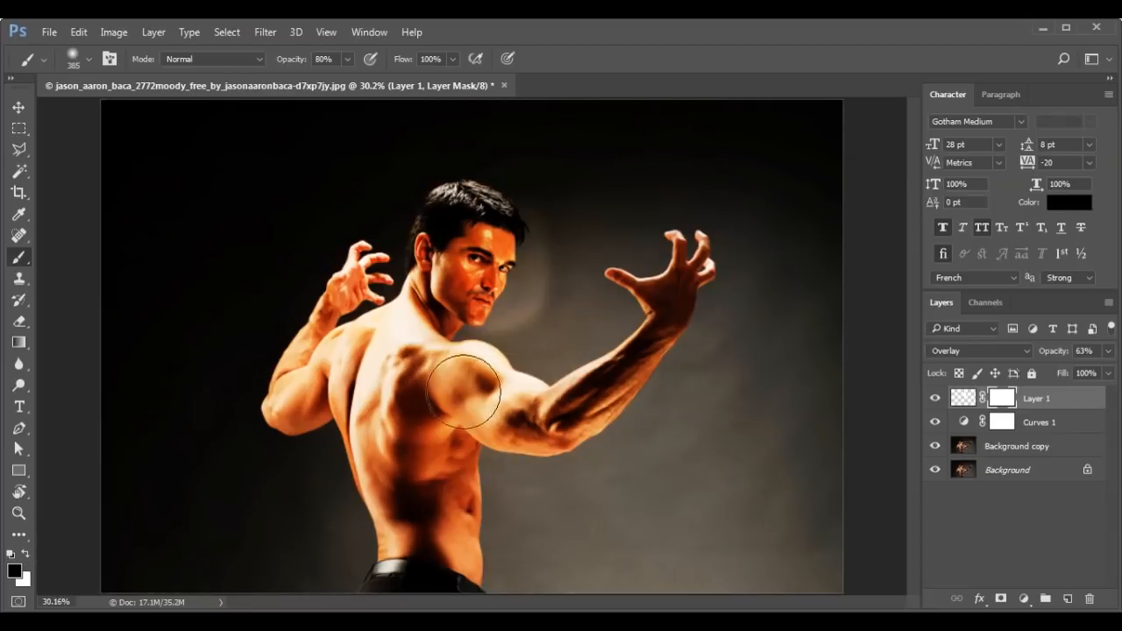
mouse_move(547, 205)
mouse_down()
mouse_move(561, 309)
mouse_move(561, 250)
mouse_move(551, 377)
mouse_move(551, 302)
mouse_move(522, 348)
mouse_up()
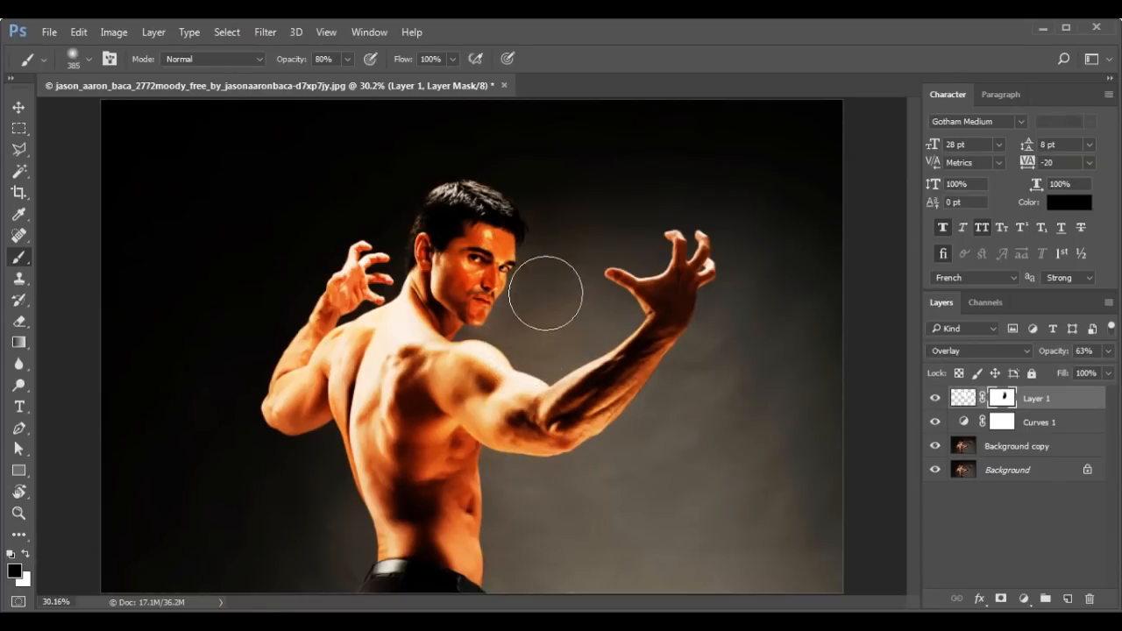
click(19, 107)
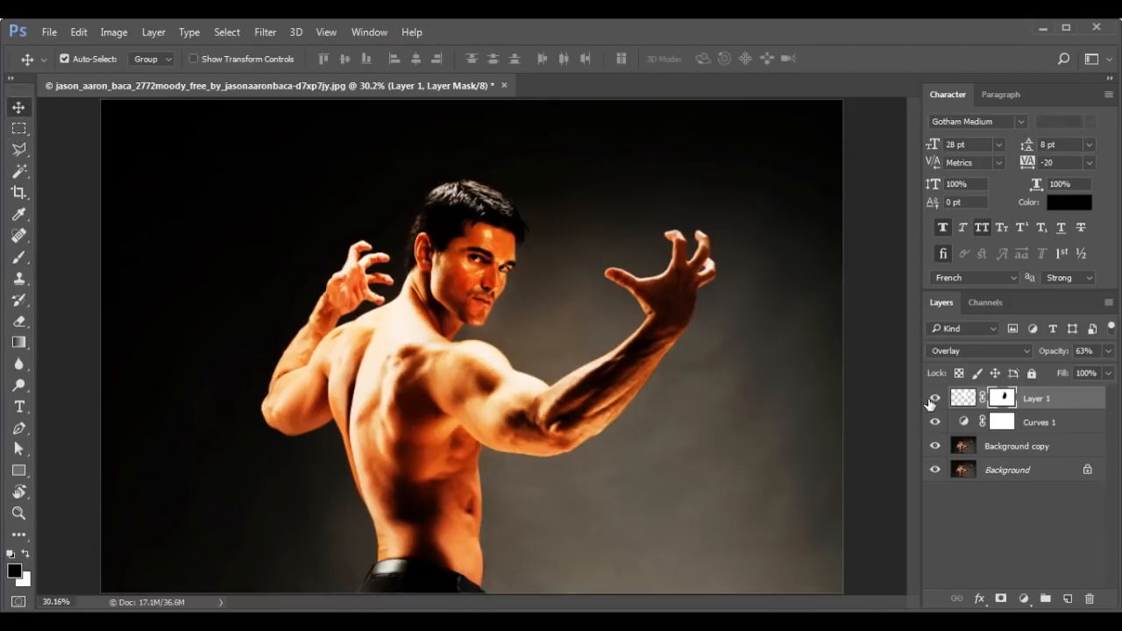
click(933, 398)
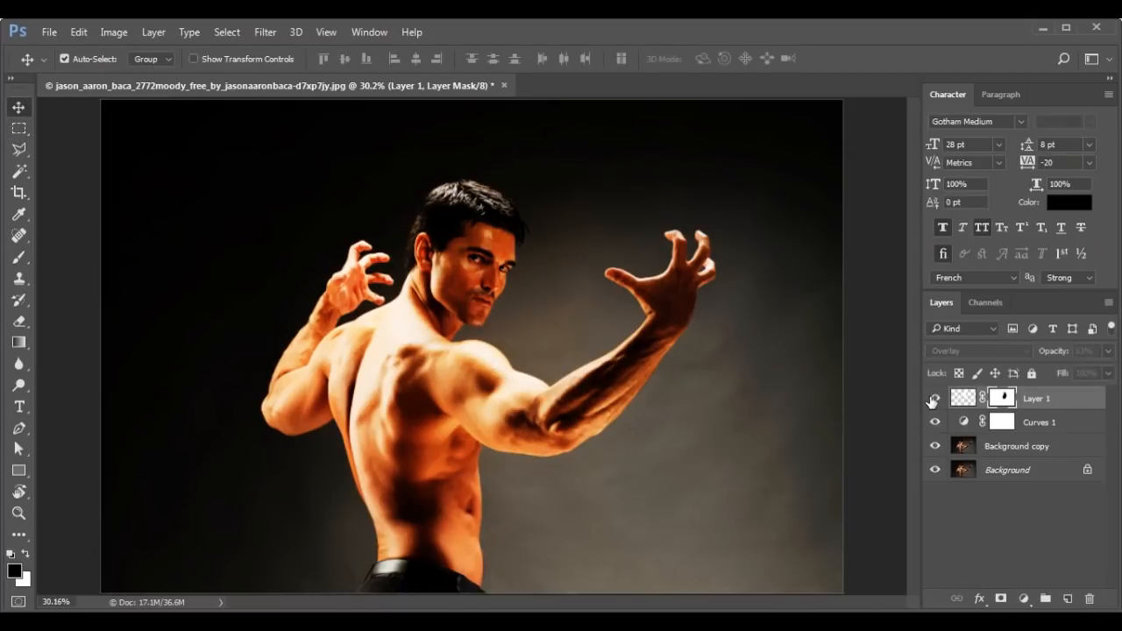
click(1049, 405)
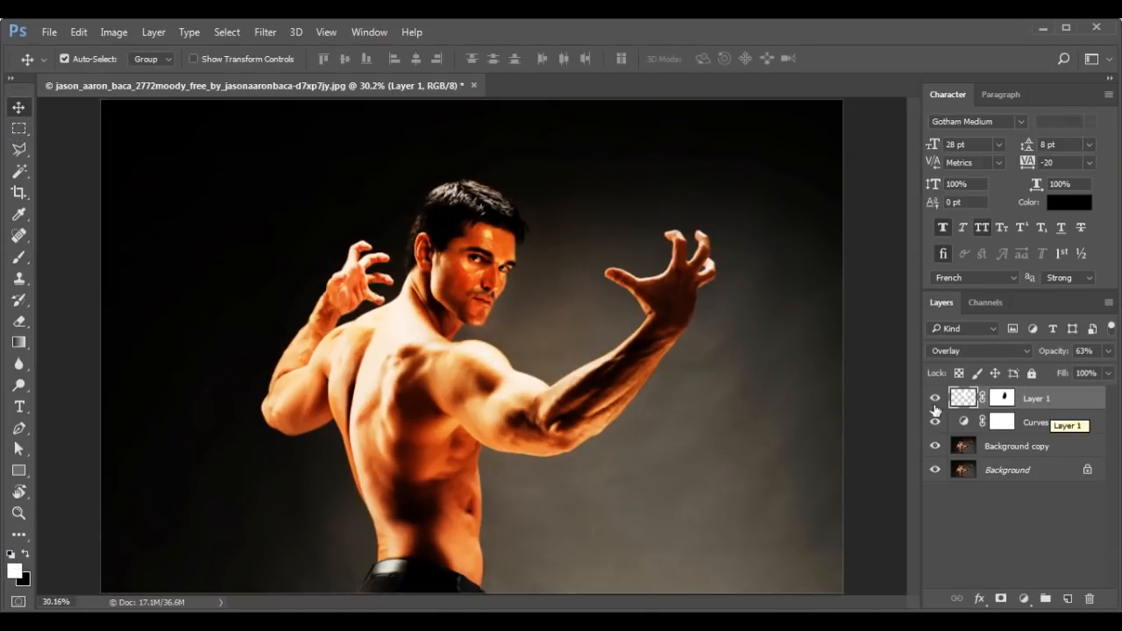
- Place the maxresdefault fireball image in the document and rasterize its layer
click(48, 32)
click(105, 336)
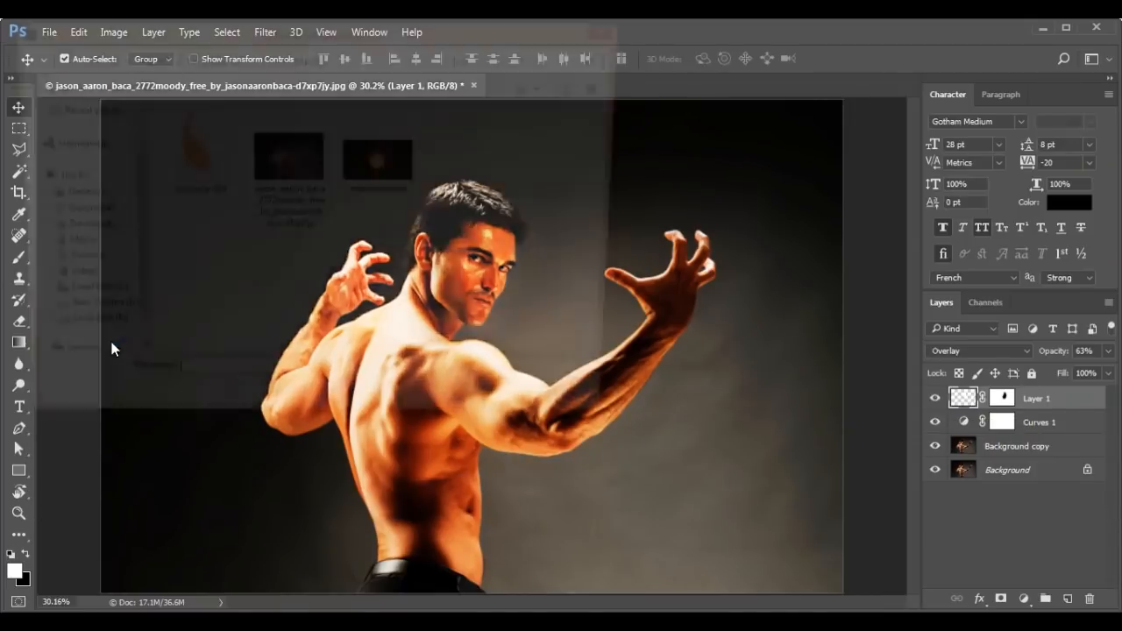
click(263, 162)
click(375, 167)
double_click(375, 166)
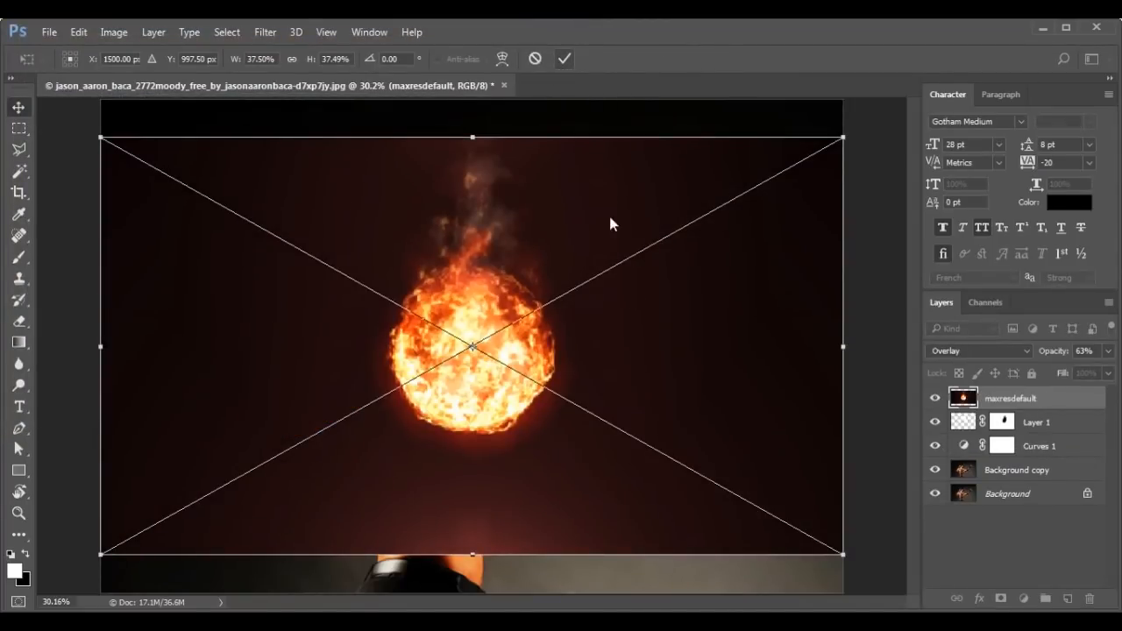
key(Return)
right_click(982, 397)
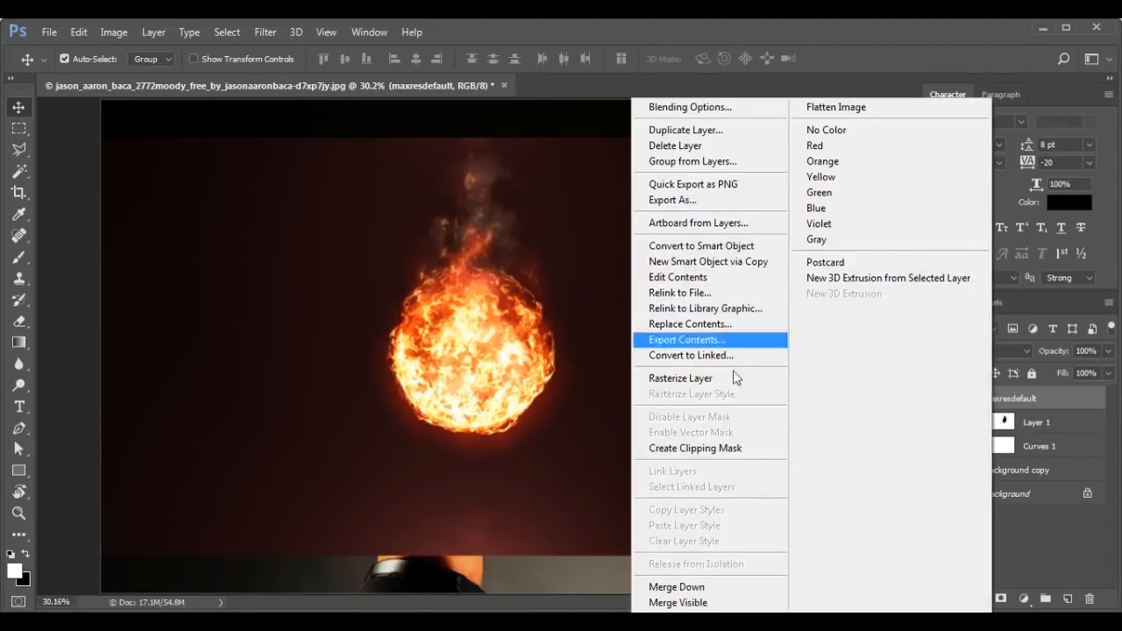
click(722, 379)
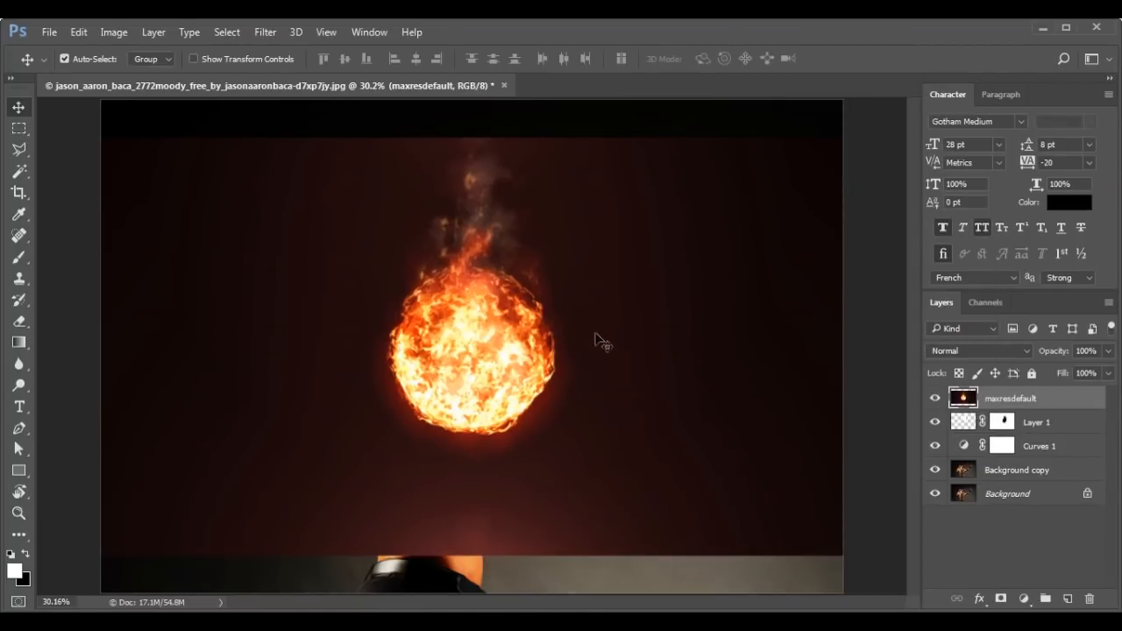
- Add a mask to the fireball layer and isolate the fire with Color Range, sampling its dark background at fuzziness 200, inverted
click(1000, 599)
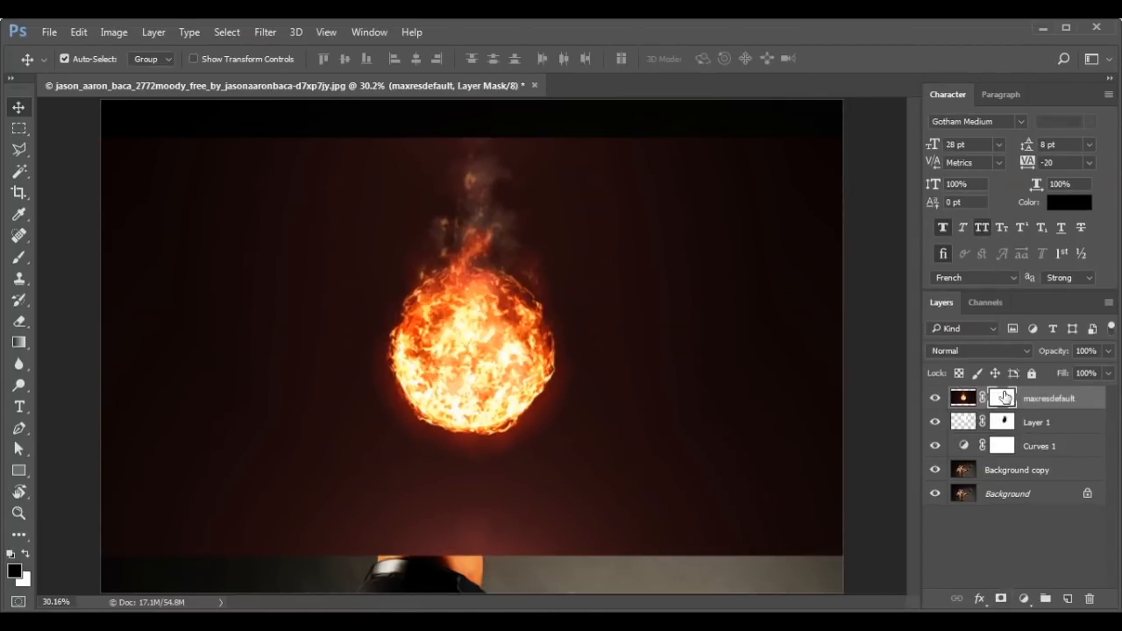
click(219, 30)
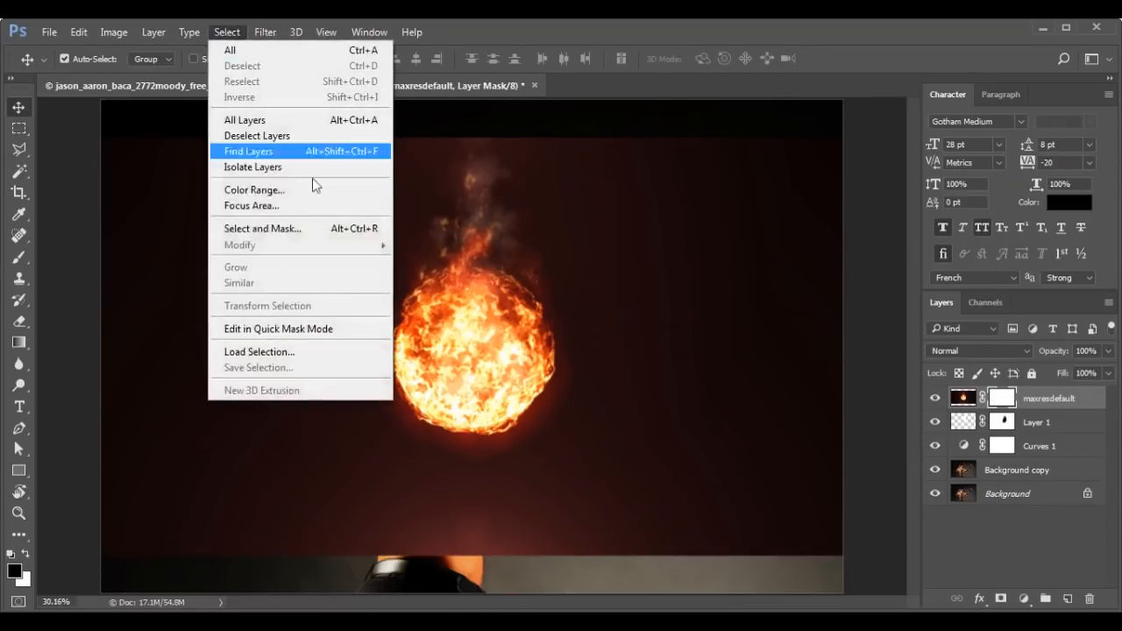
click(260, 190)
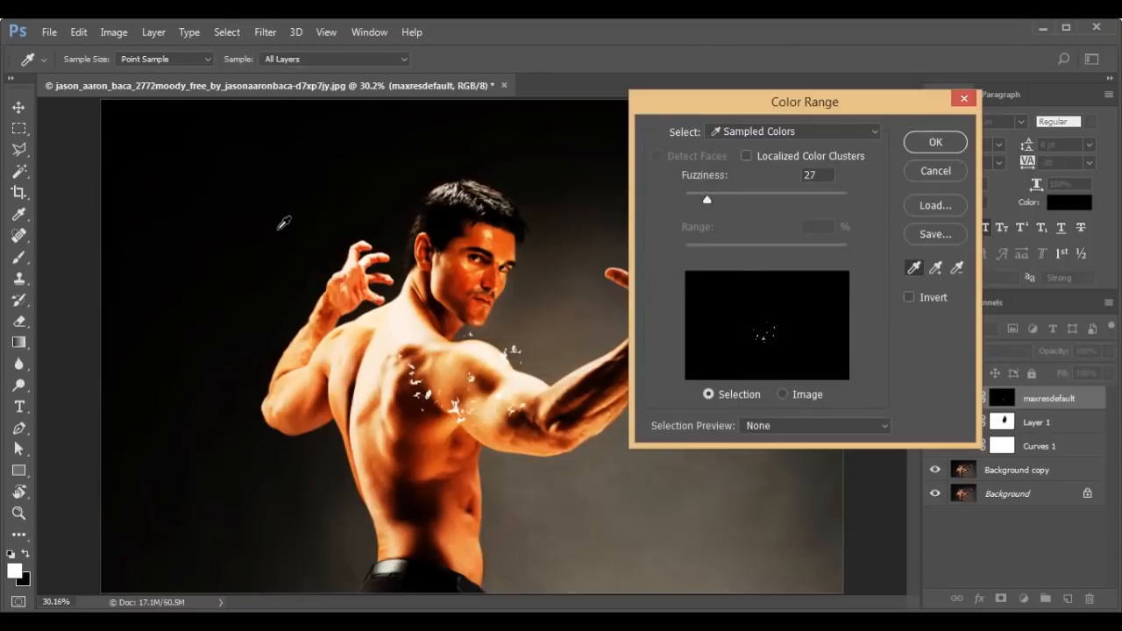
click(280, 227)
drag(809, 204, 857, 193)
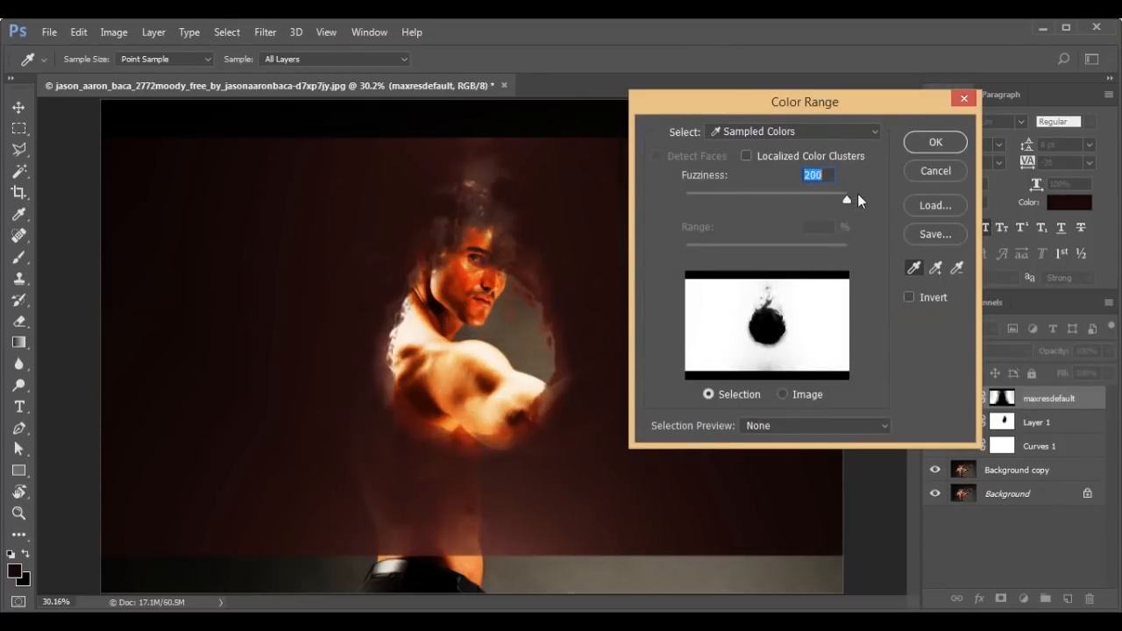
click(909, 297)
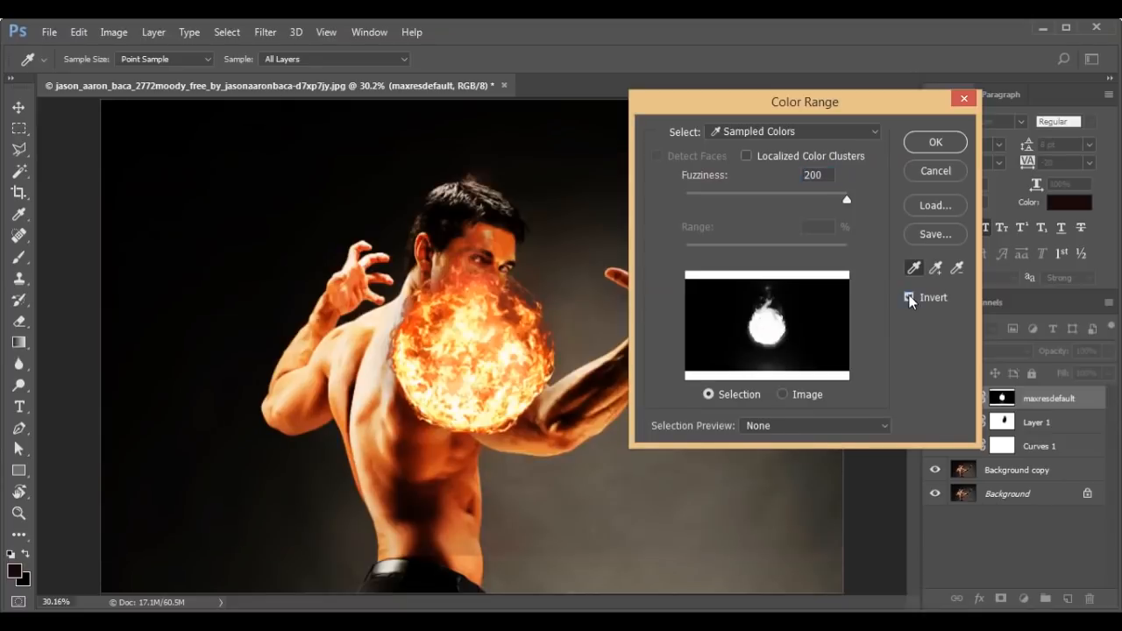
click(909, 142)
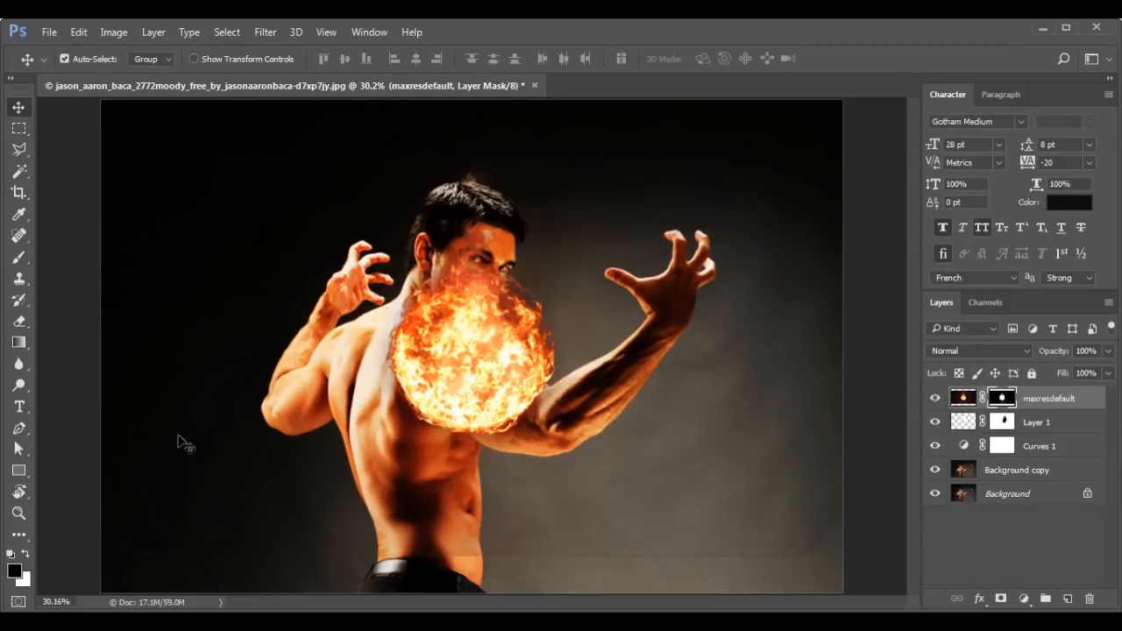
- Select the strips along the bottom, top and right edges of the image, fill them with black on the fireball's mask and deselect
click(18, 131)
drag(148, 487, 982, 589)
drag(847, 100, 114, 166)
key(shift)
drag(732, 146, 863, 526)
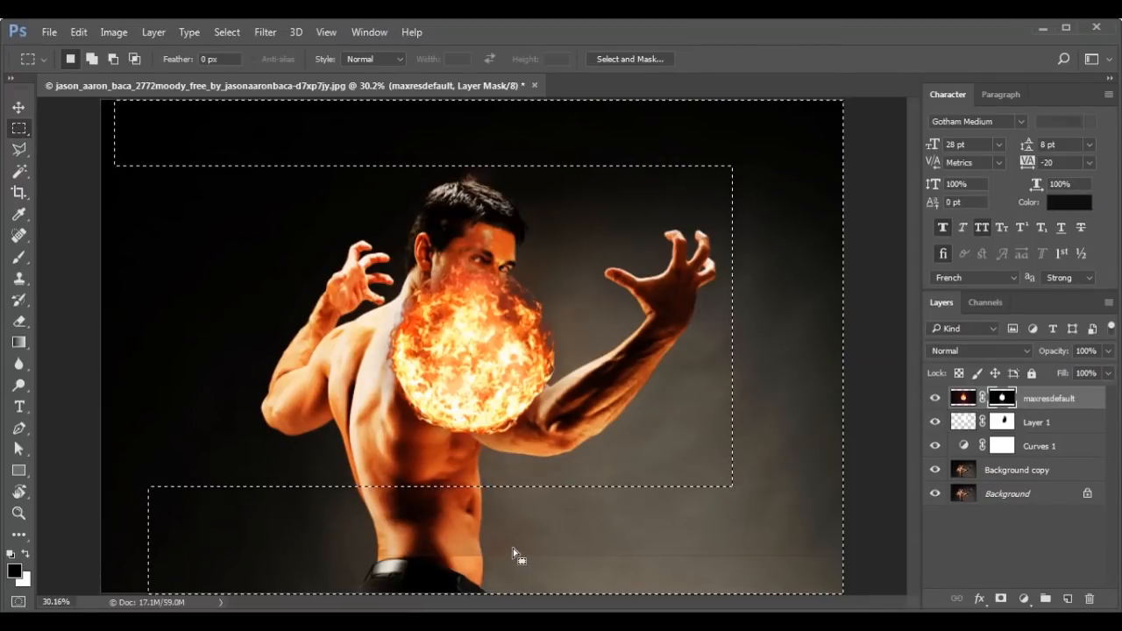
key(ctrl+BackSpace)
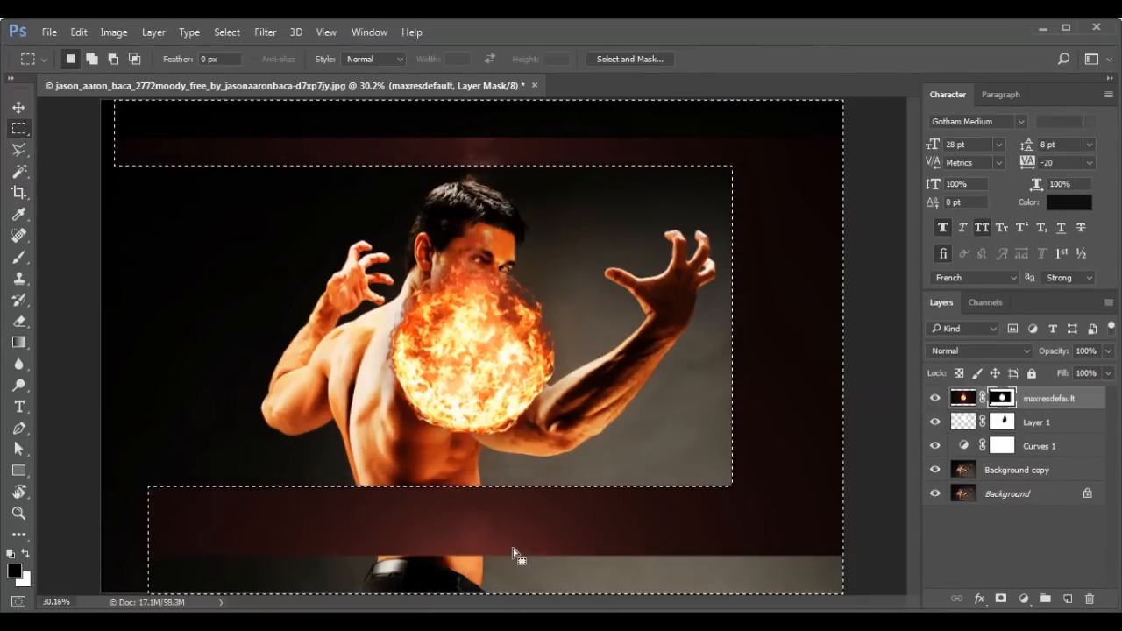
key(ctrl+z)
click(26, 554)
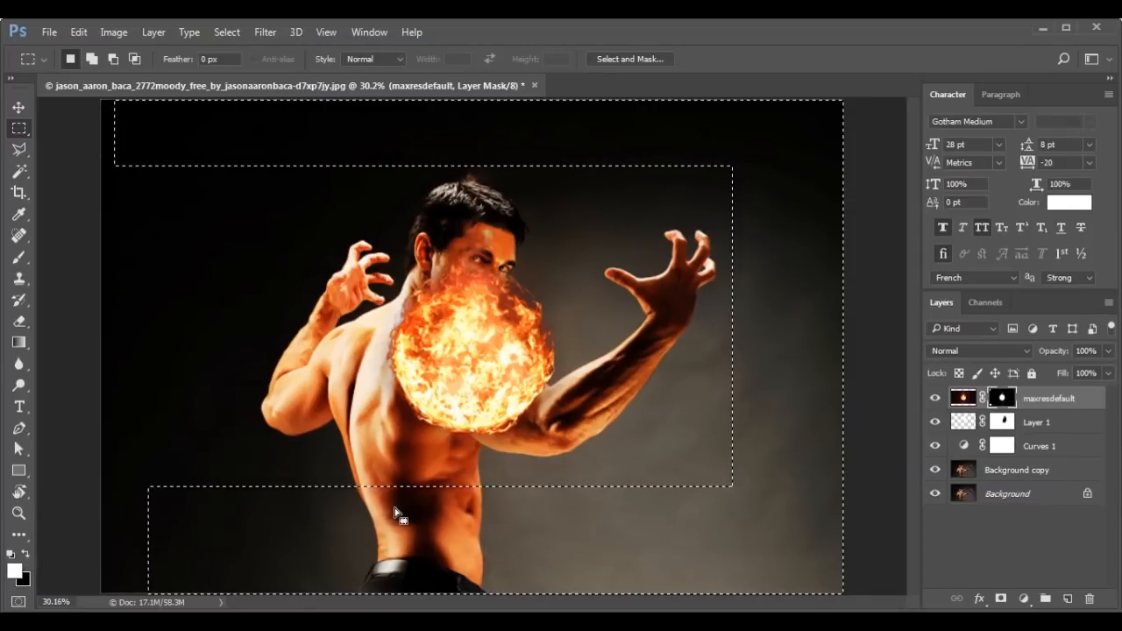
key(ctrl+d)
key(v)
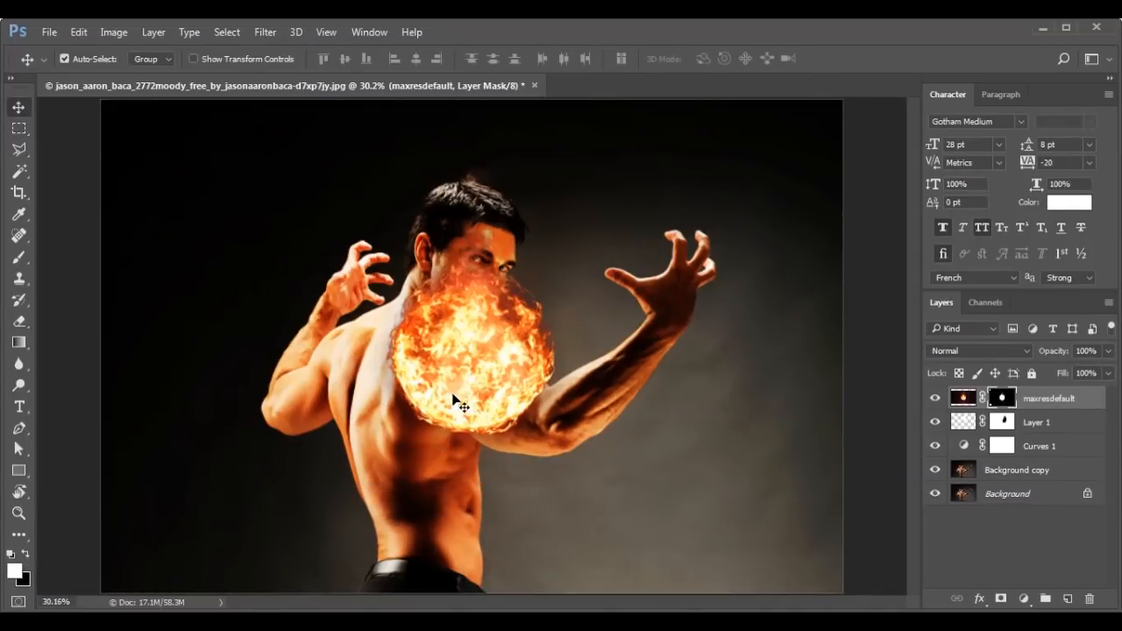
- Move the fireball over the man's outstretched hand and scale it down to about 71%
drag(462, 399, 645, 284)
key(ctrl+t)
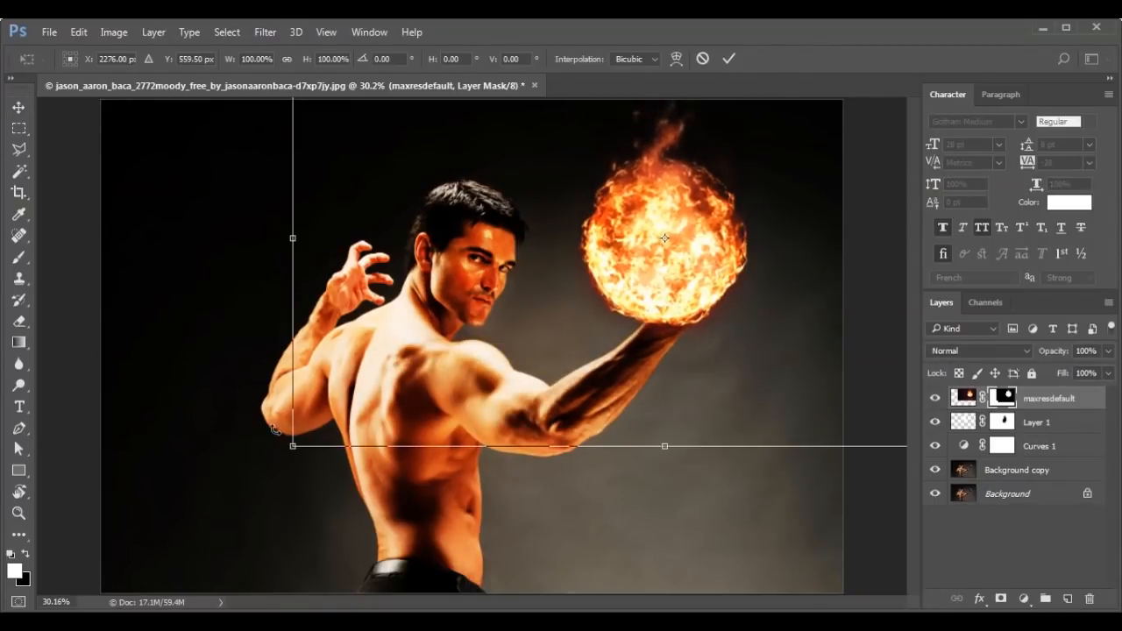
drag(292, 447, 405, 392)
drag(554, 320, 548, 327)
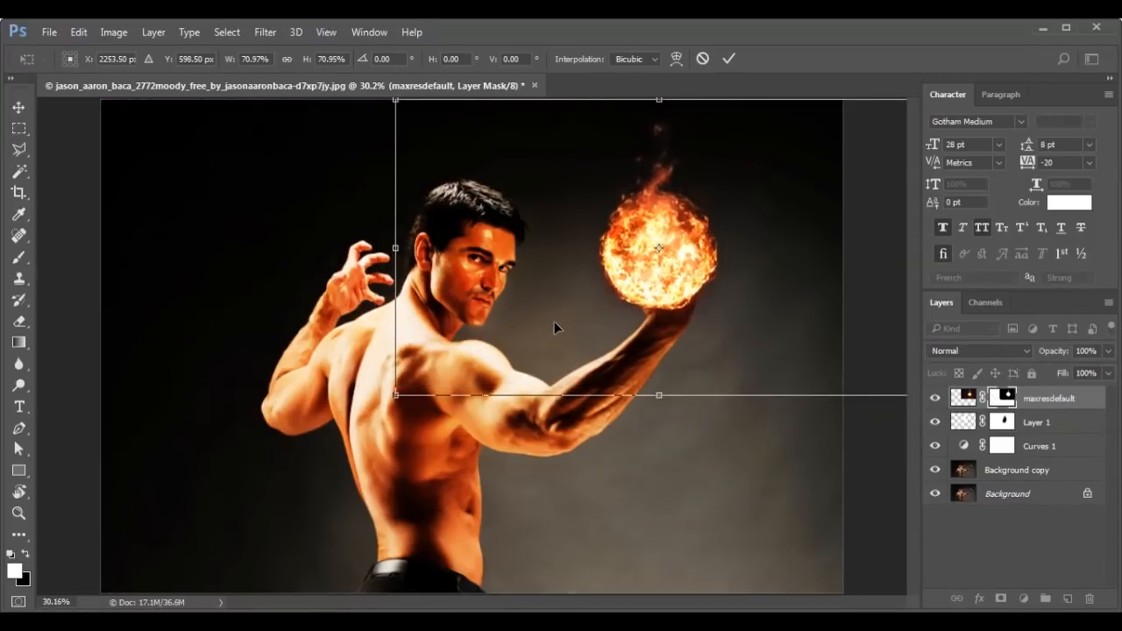
key(Return)
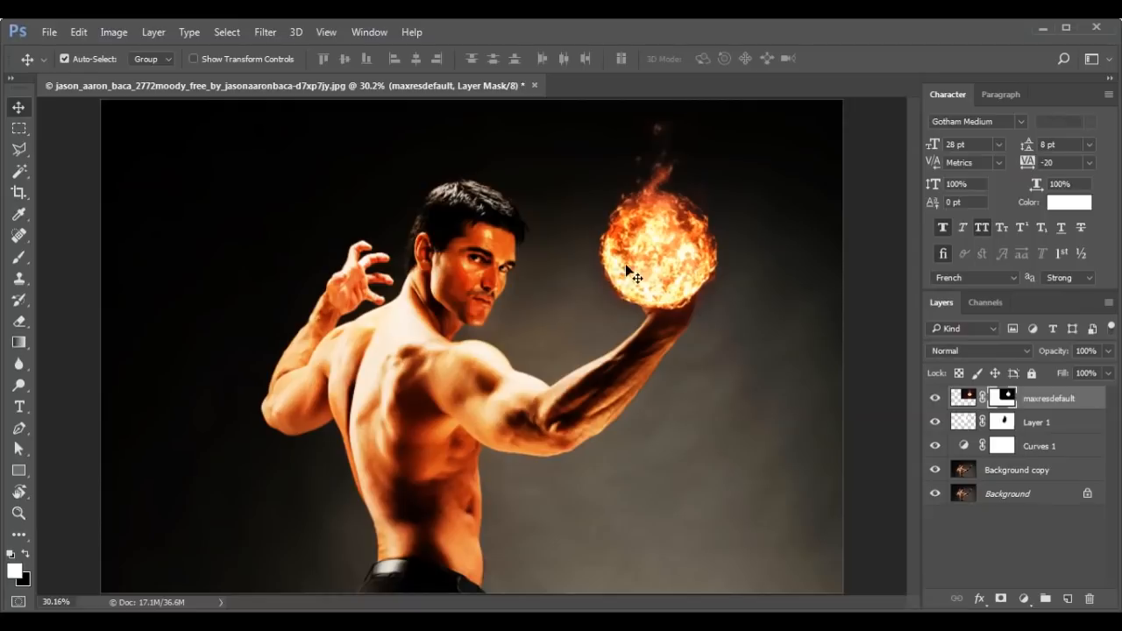
- Enlarge the fireball slightly and shift it a little higher above the hand
key(ctrl+t)
drag(388, 400, 361, 411)
drag(440, 347, 441, 340)
key(Return)
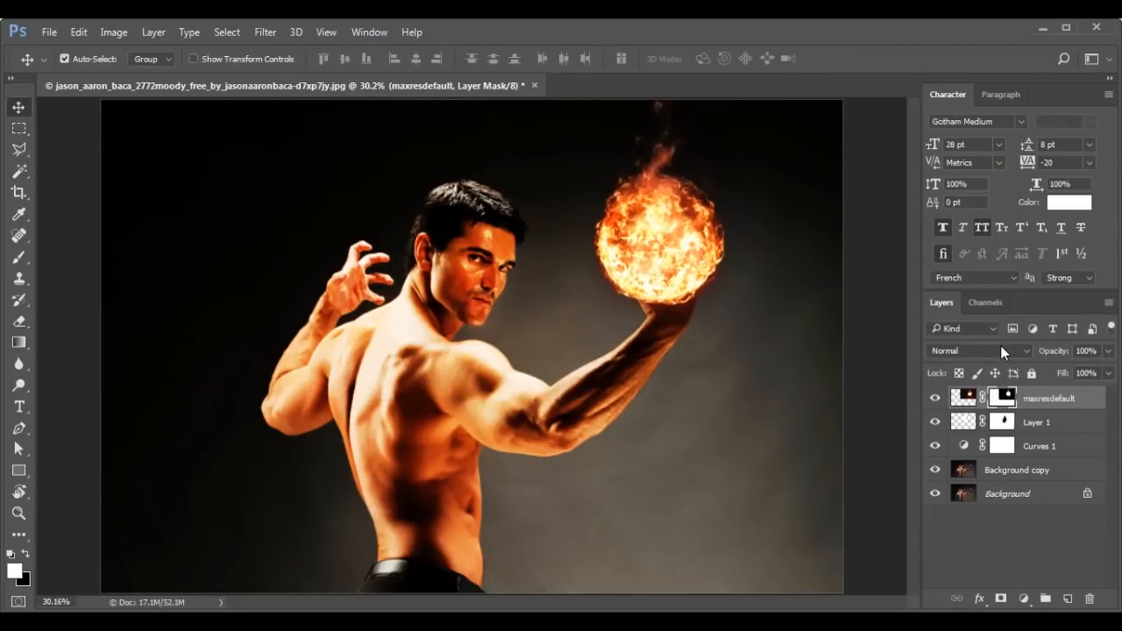
click(279, 32)
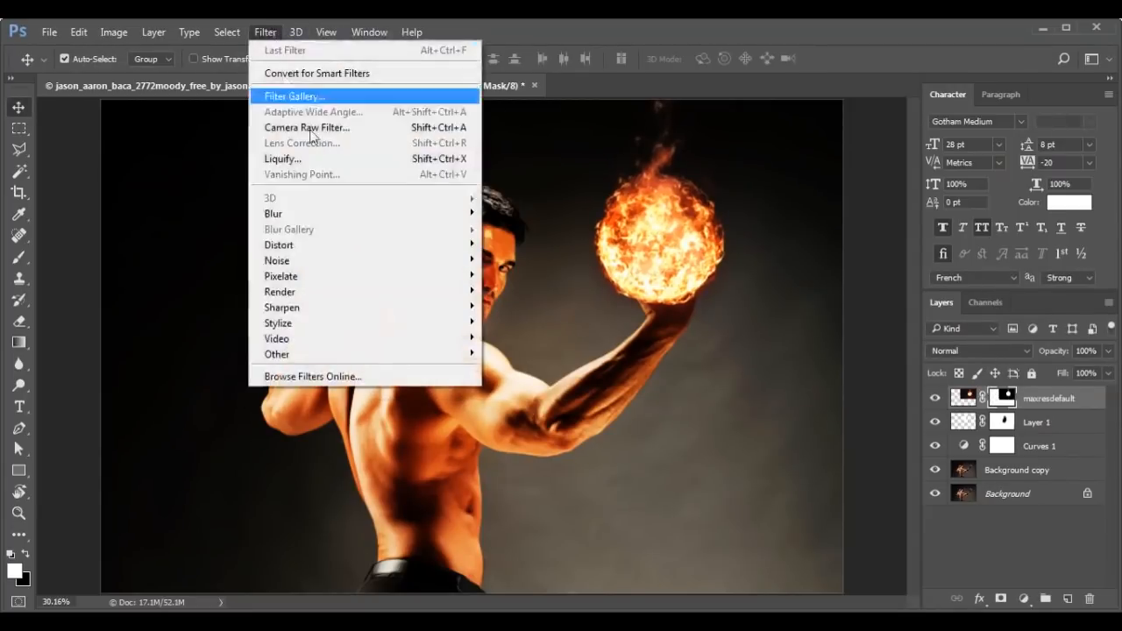
mouse_move(356, 215)
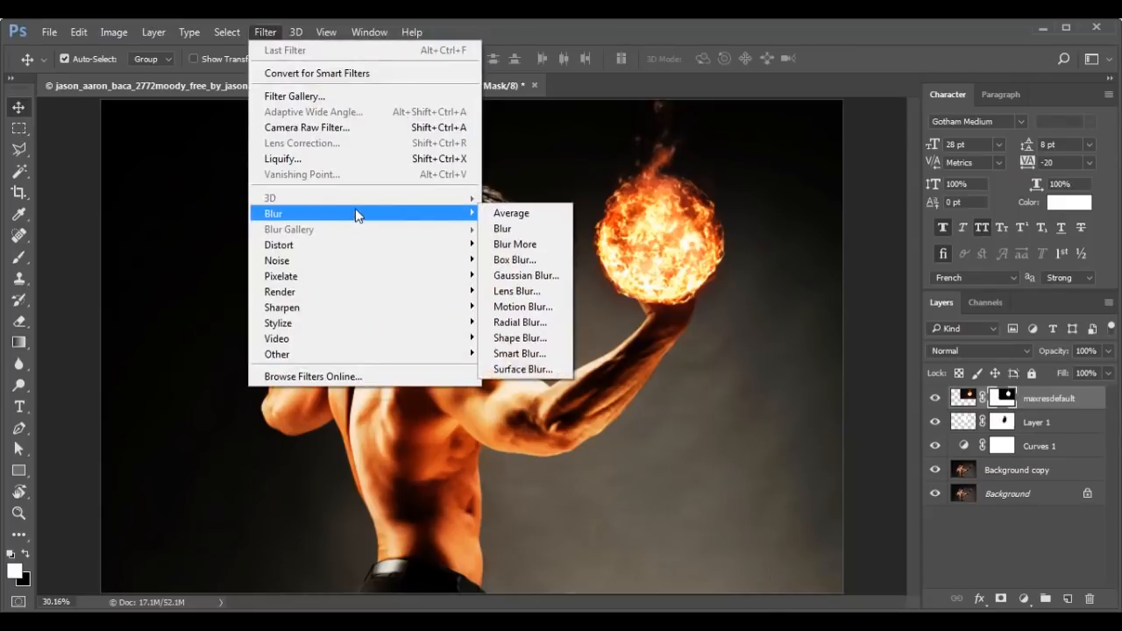
click(519, 275)
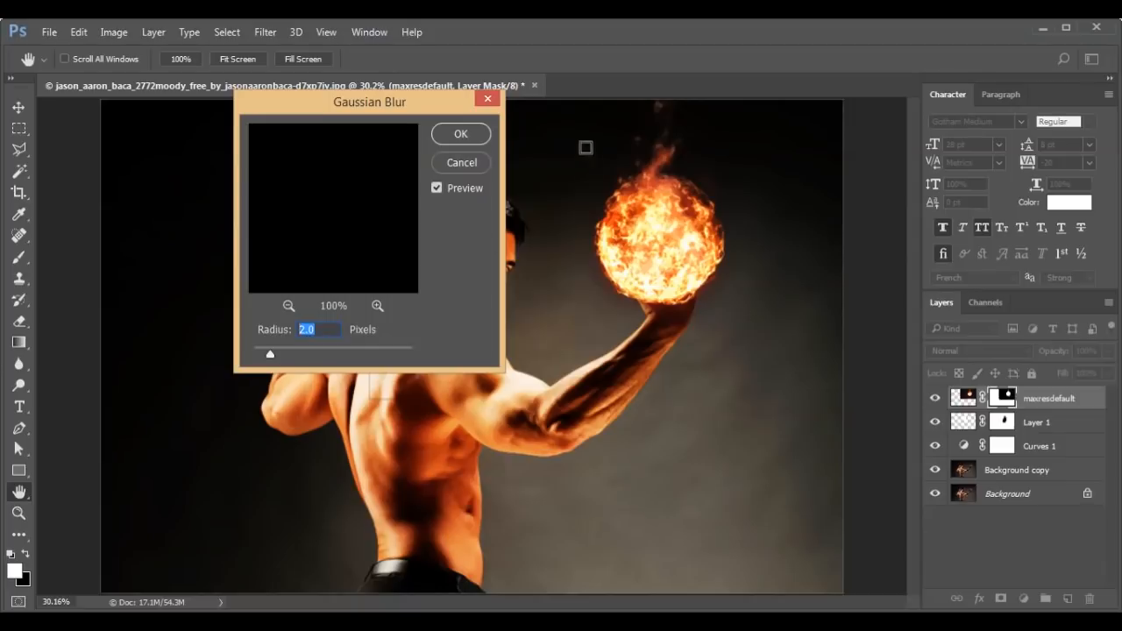
click(449, 164)
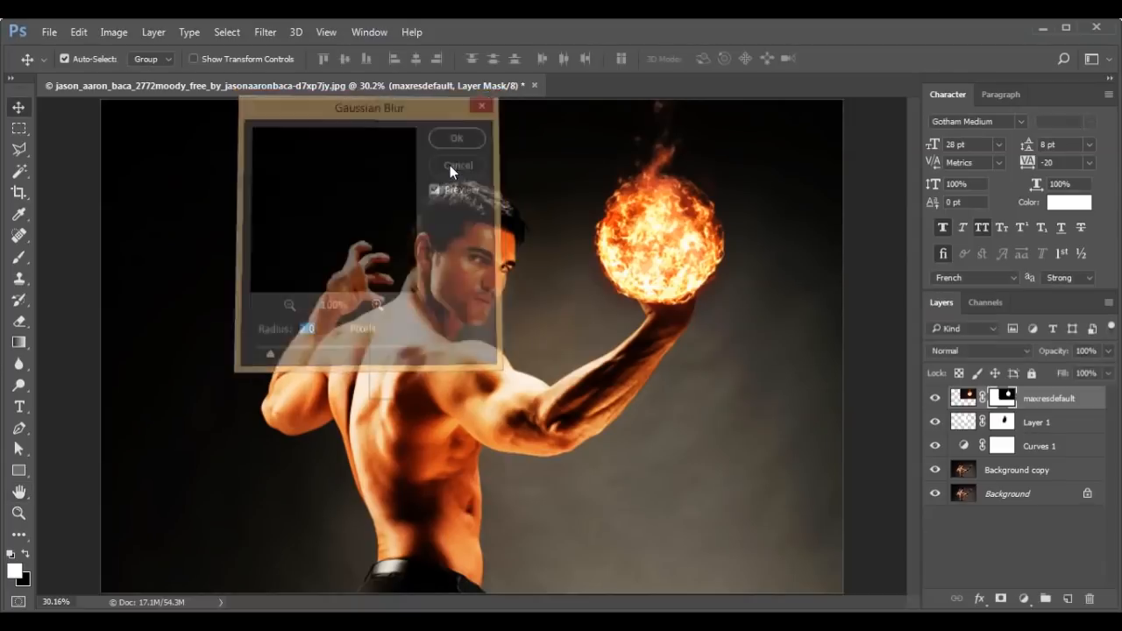
- Apply a Gaussian Blur with a 5-pixel radius to the fireball layer's image rather than its mask
click(966, 399)
click(264, 34)
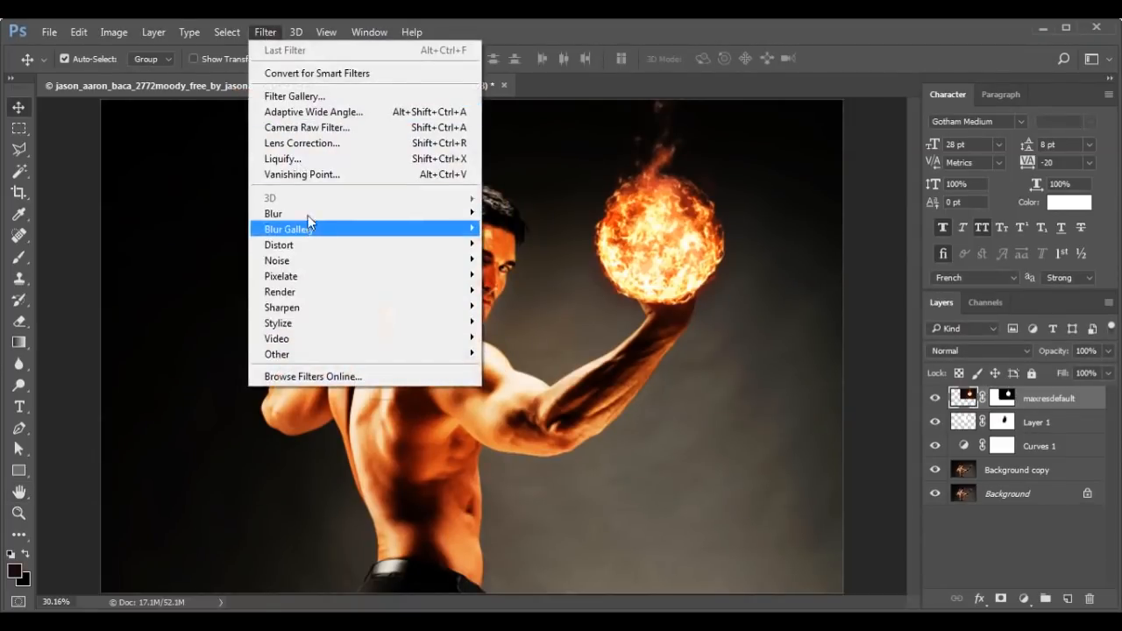
mouse_move(322, 219)
click(548, 277)
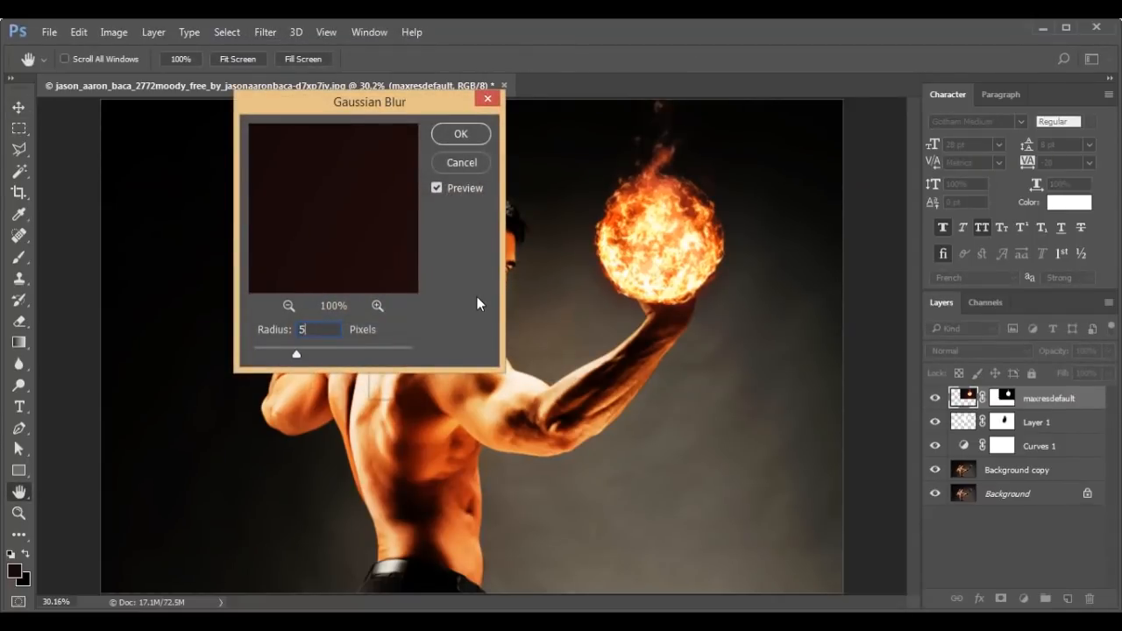
click(473, 143)
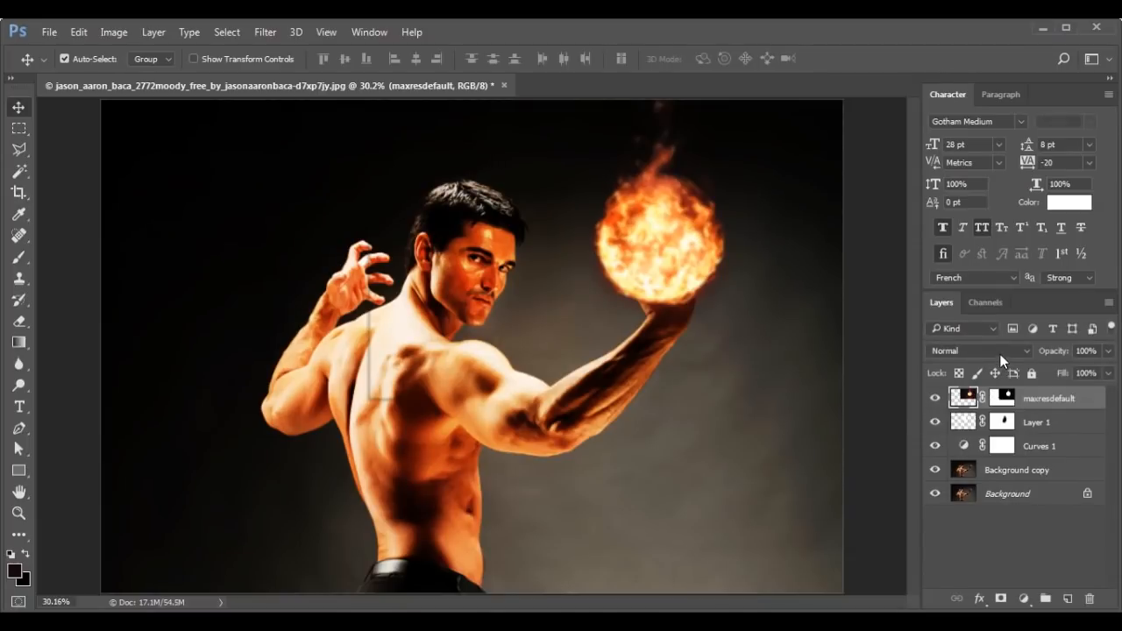
- Set the fireball layer's blend mode to Overlay after trying Soft Light
click(1000, 352)
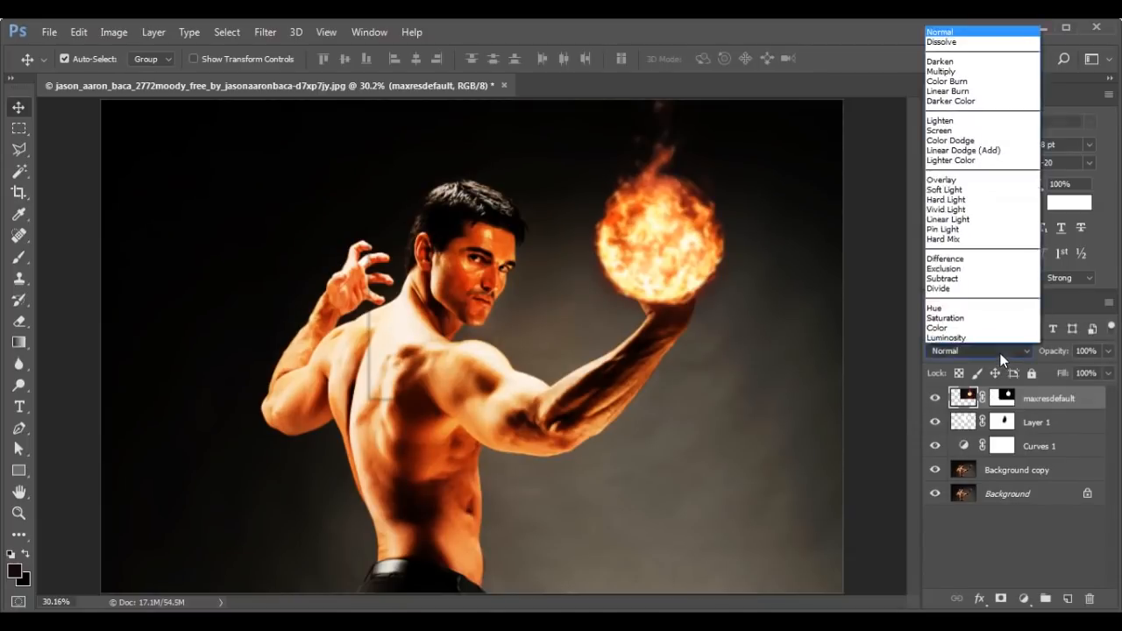
click(935, 190)
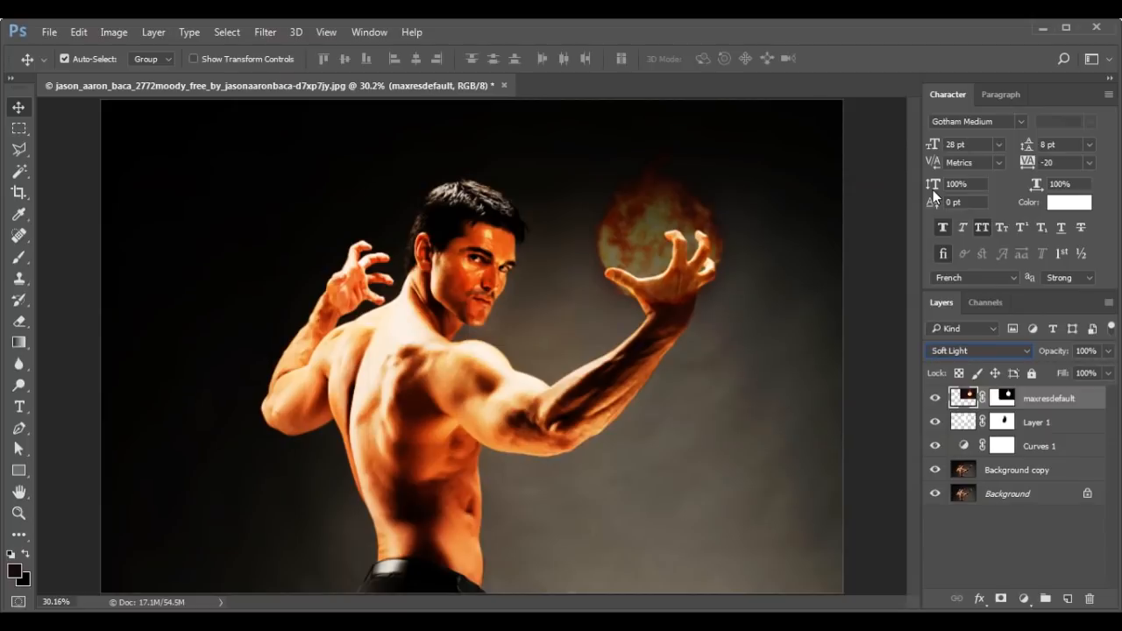
click(964, 350)
click(952, 189)
click(863, 363)
mouse_move(658, 233)
mouse_down()
mouse_move(643, 222)
mouse_move(643, 237)
mouse_up()
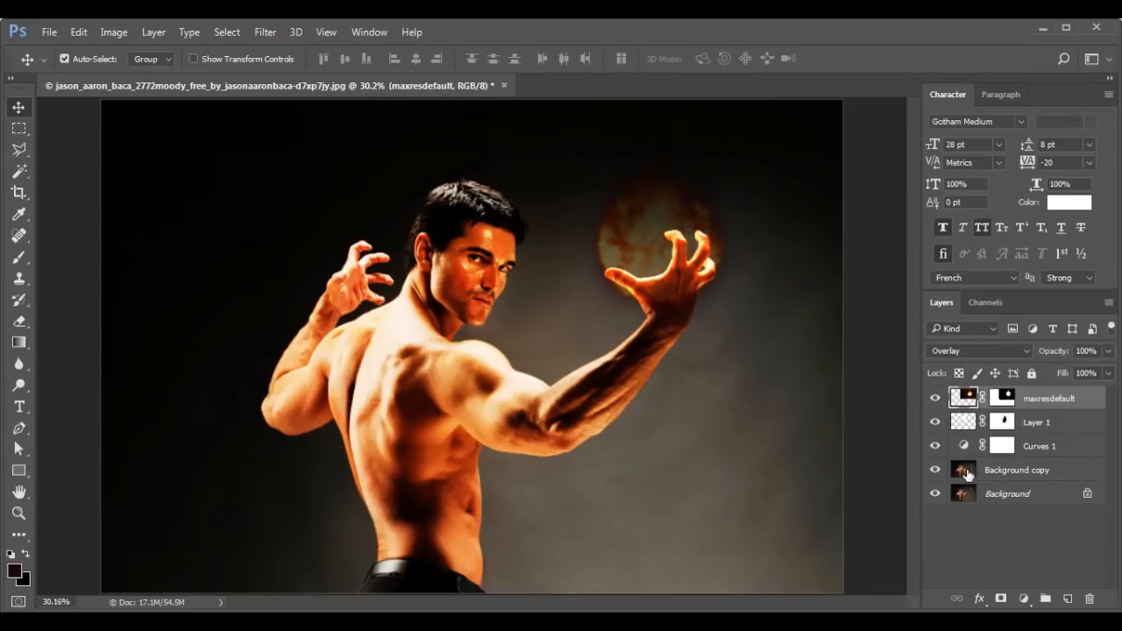
- Duplicate the fireball layer to intensify the fire, and compare the image with the copy hidden and shown
drag(1037, 404, 1067, 602)
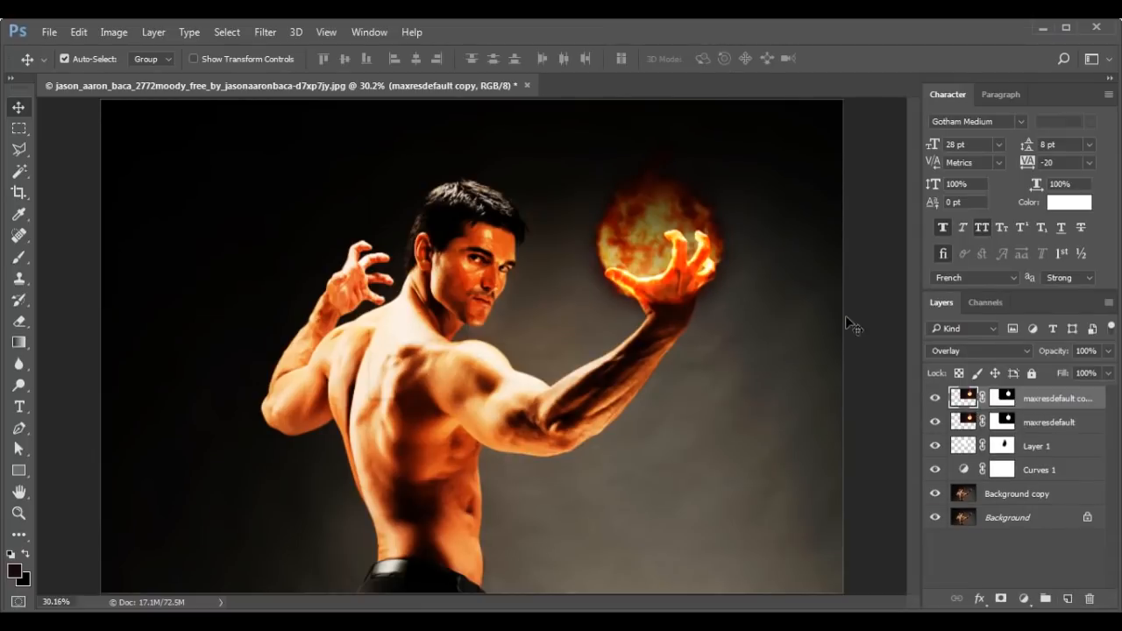
click(934, 404)
click(934, 404)
- Add a new empty layer above the fireball copies and set the brush's foreground color to ffc74e
click(1067, 602)
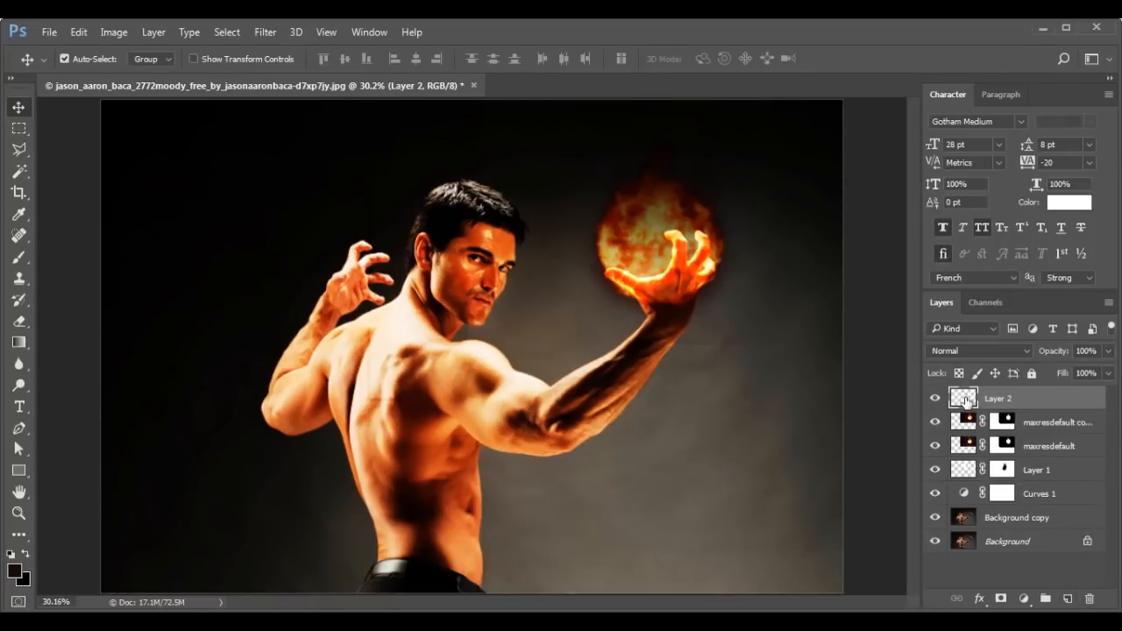
click(24, 254)
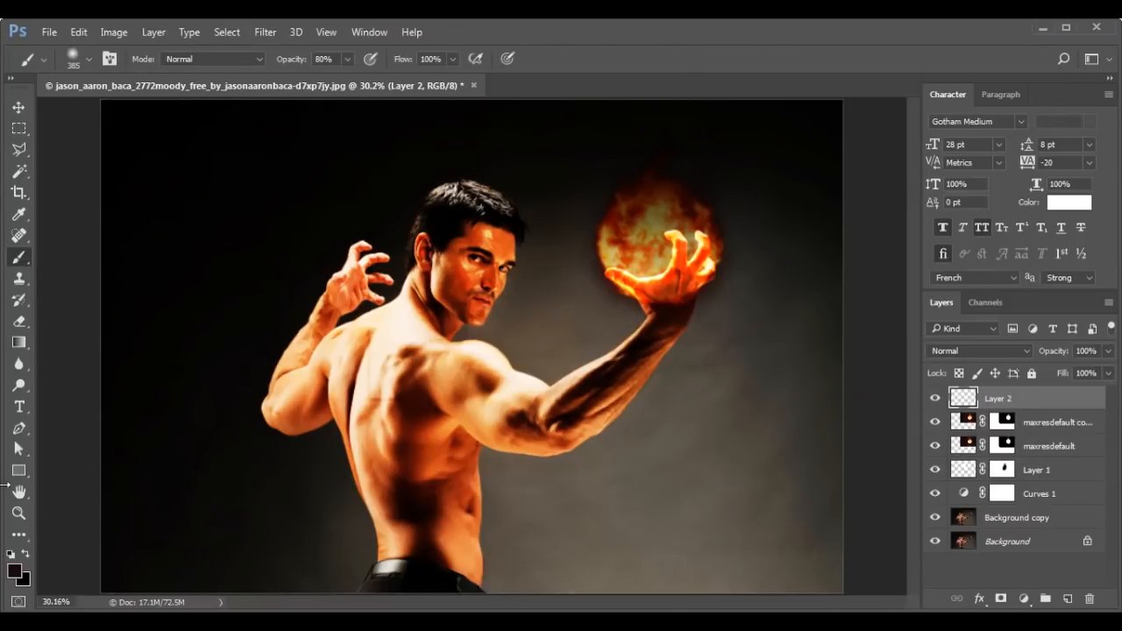
click(18, 573)
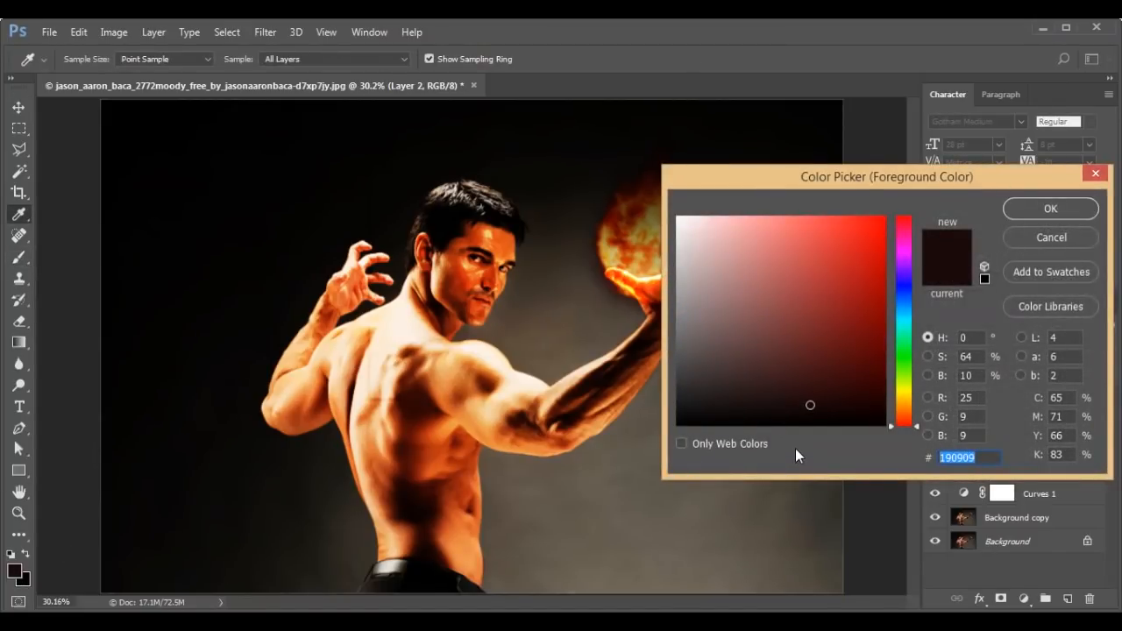
text(ff)
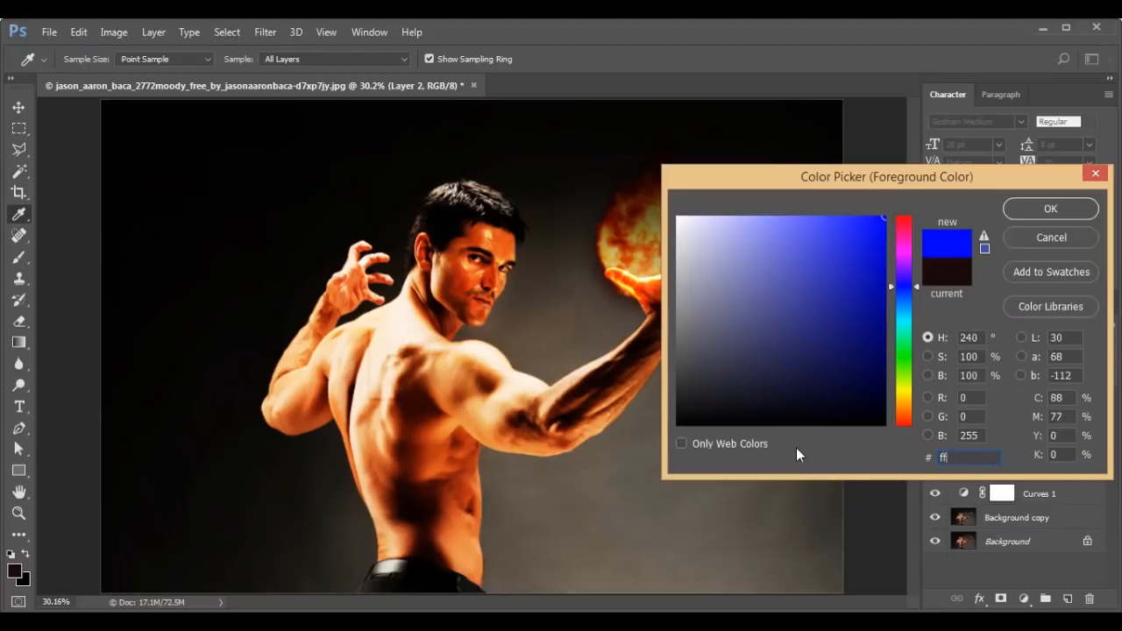
text(c74)
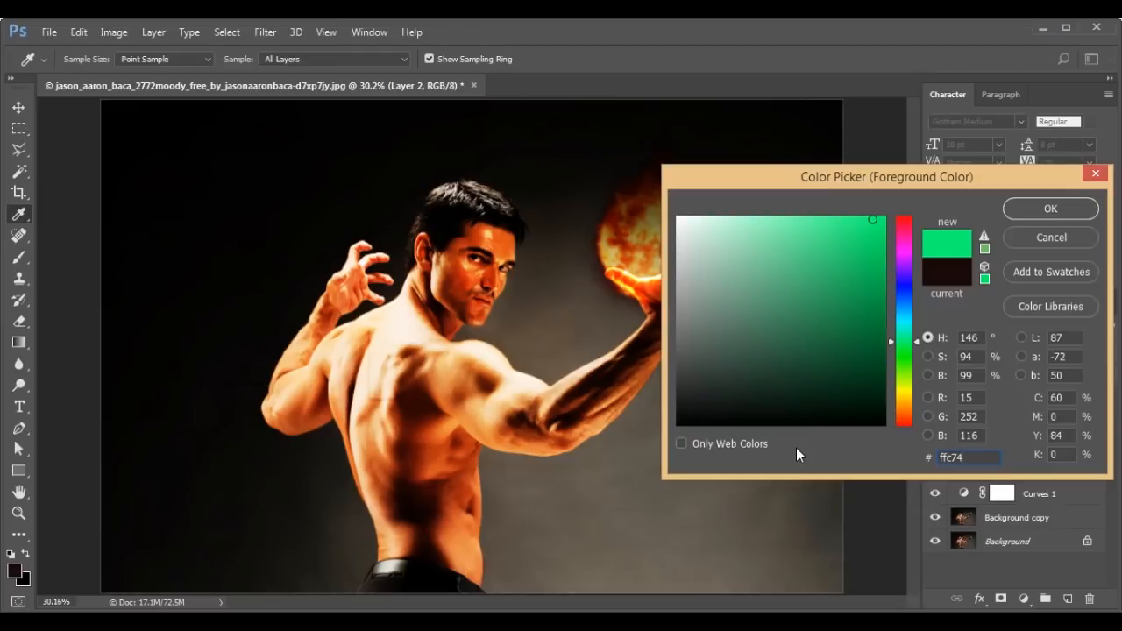
text(e)
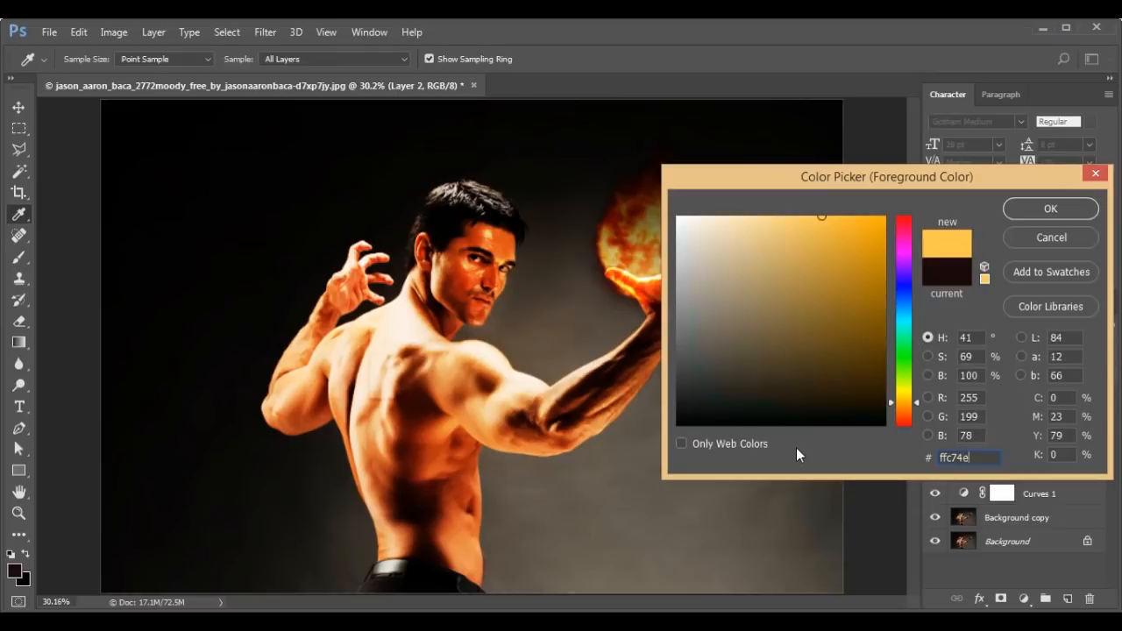
click(1072, 215)
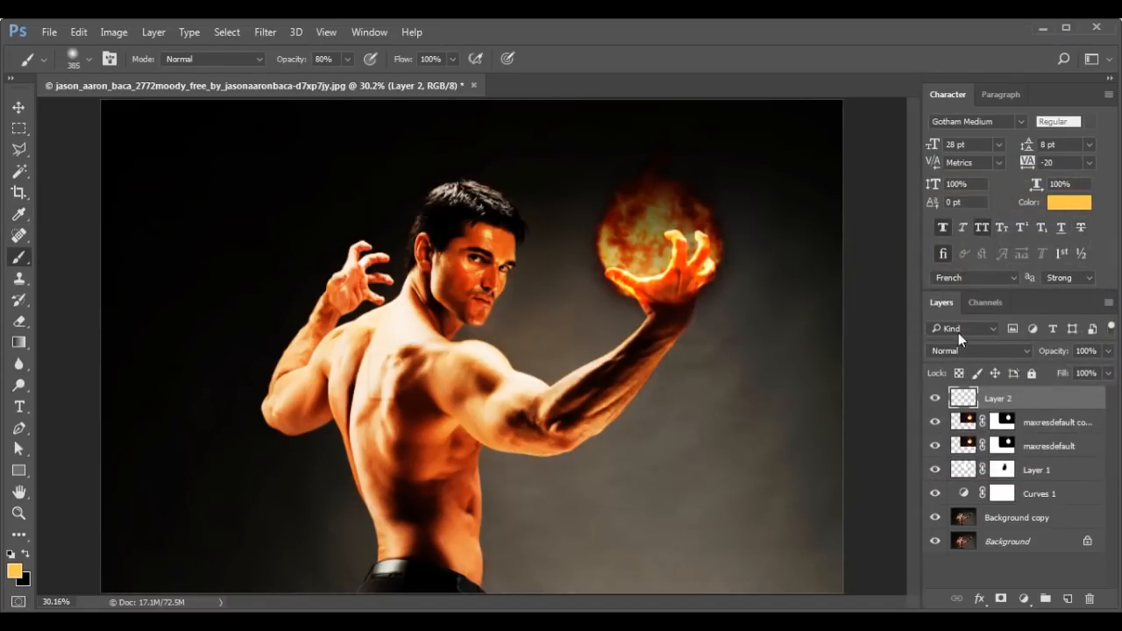
- Paint a soft yellow-orange glow over the wrist and the base of the hand holding the fireball
drag(701, 295, 655, 335)
mouse_move(651, 318)
mouse_down()
mouse_move(702, 320)
mouse_move(681, 325)
mouse_up()
scroll(681, 326, up, 1)
scroll(681, 325, up, 1)
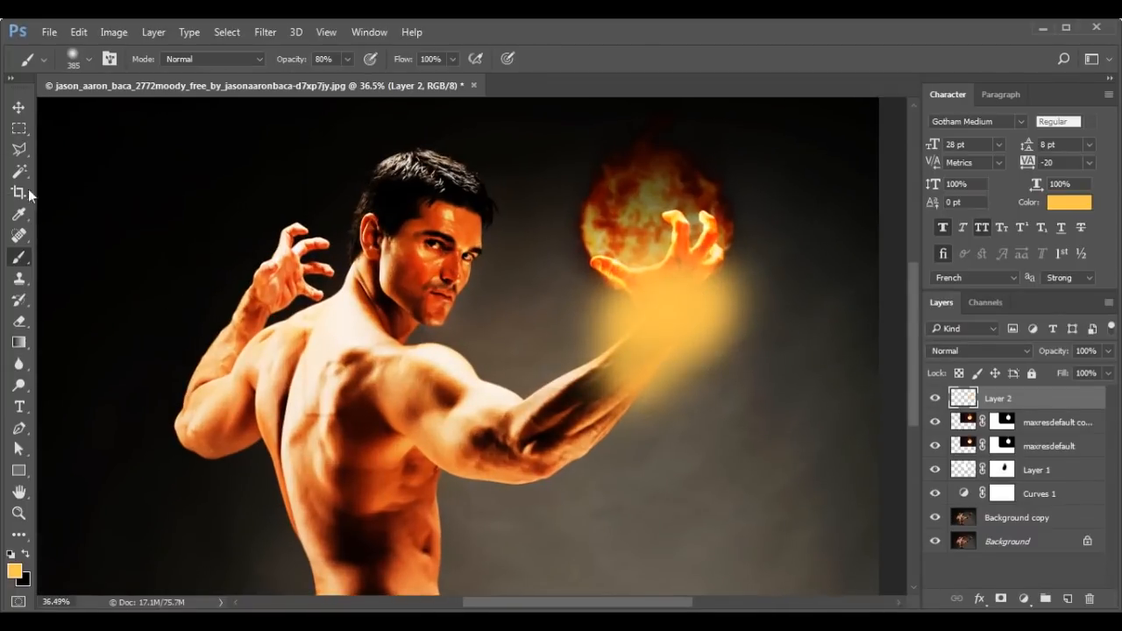
click(17, 109)
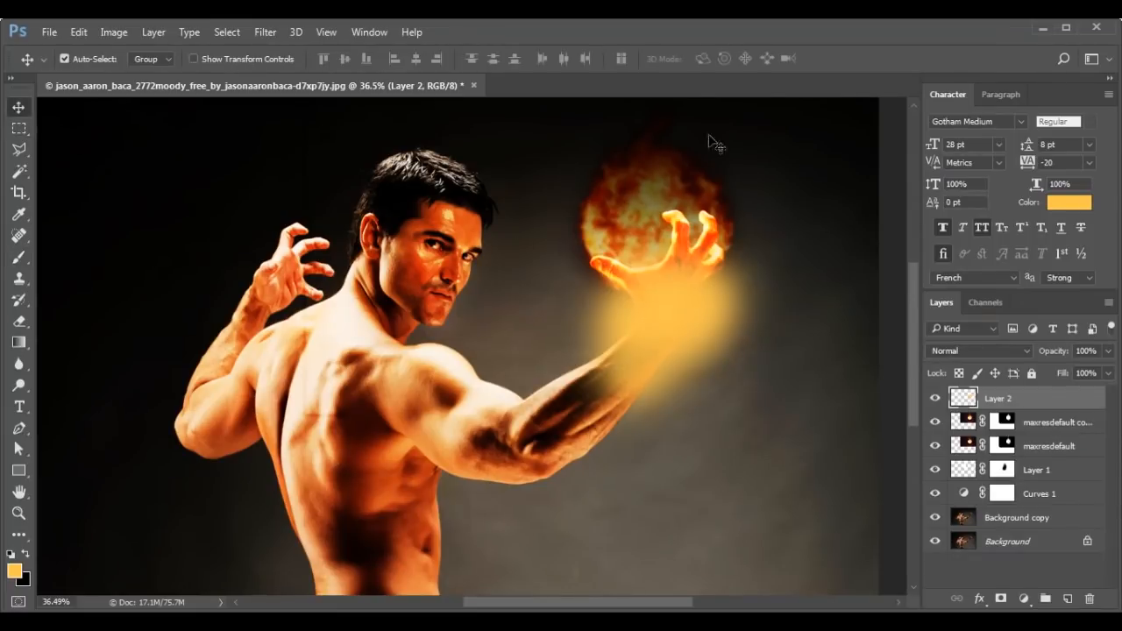
- Set the painted glow layer's blend mode to Overlay and compare the image with the layer hidden and shown
click(999, 351)
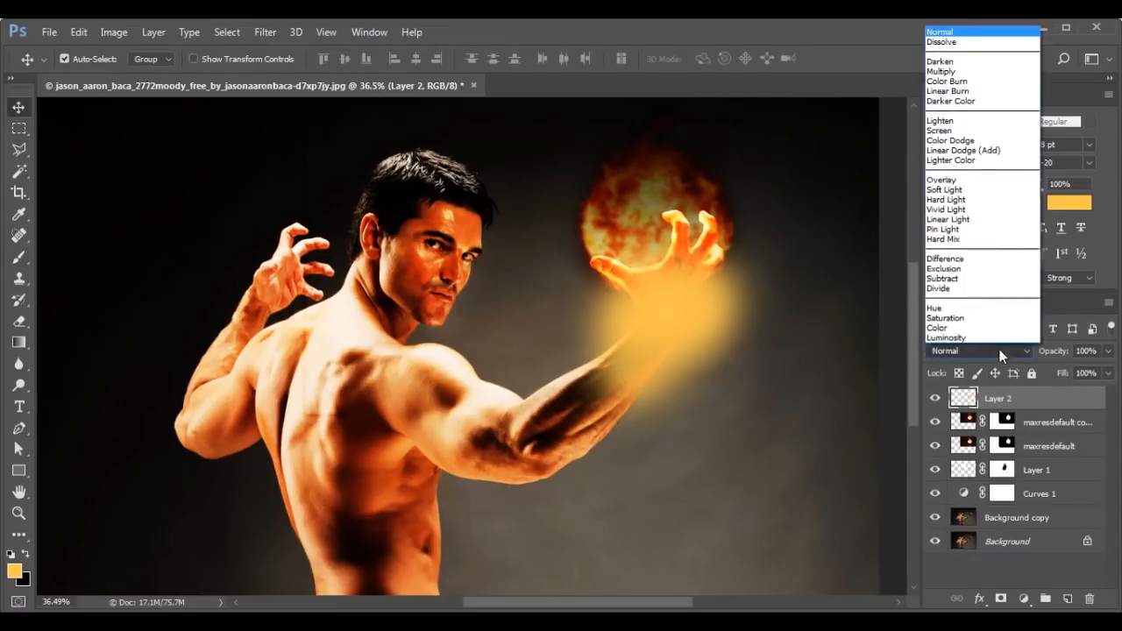
click(959, 183)
click(796, 380)
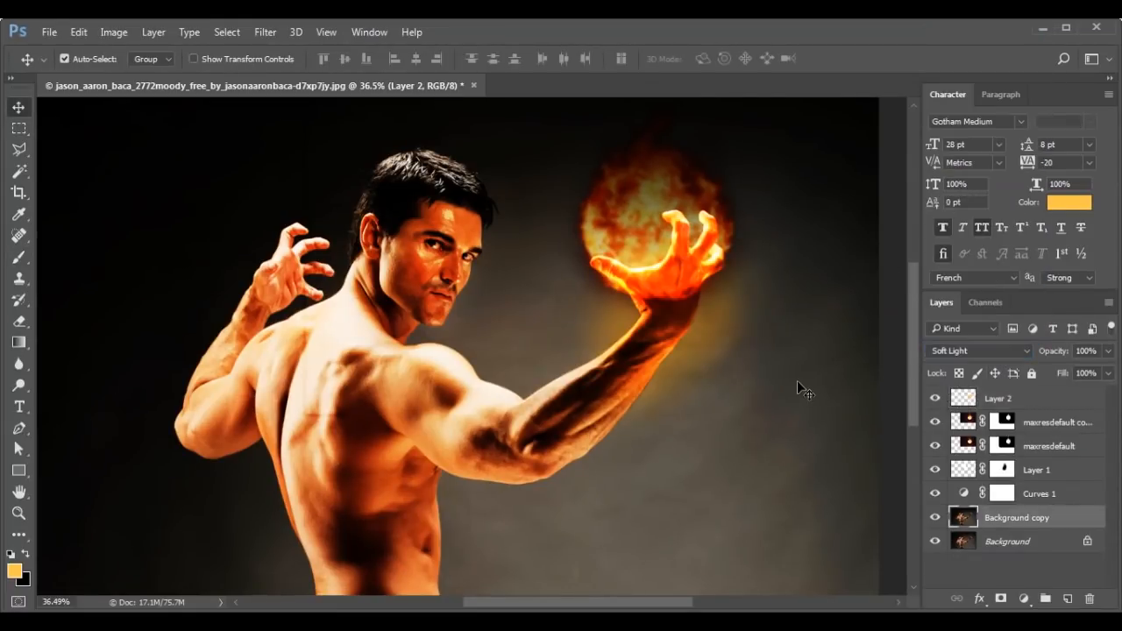
click(647, 344)
click(935, 399)
click(932, 399)
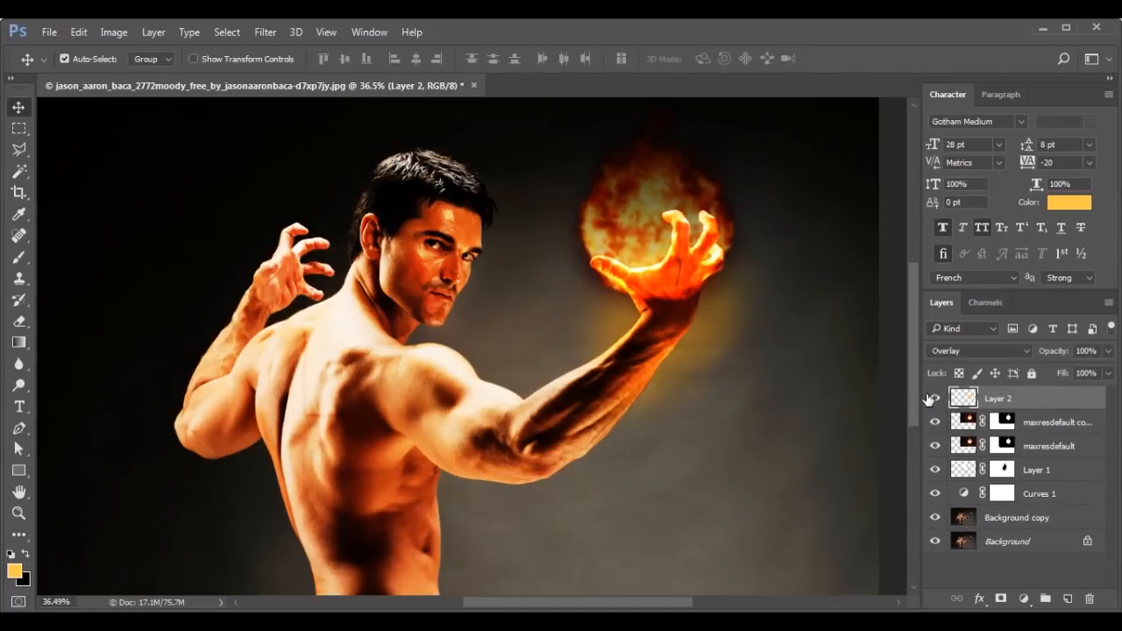
- Add a mask to the glow layer and prepare a soft black brush of about 136 px
click(1000, 600)
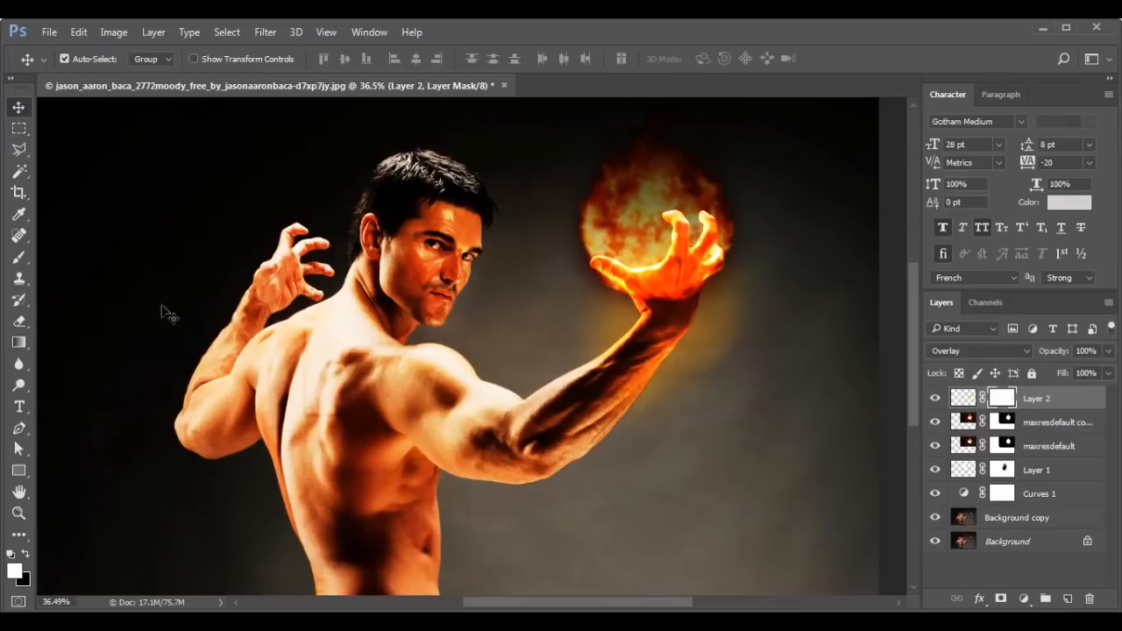
click(18, 256)
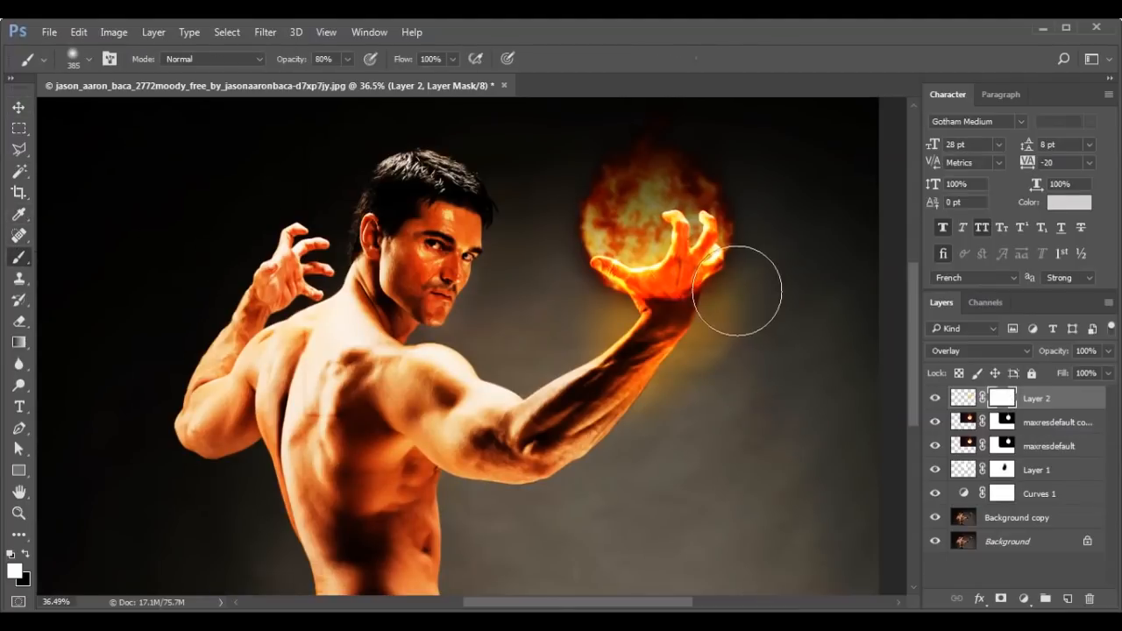
click(88, 59)
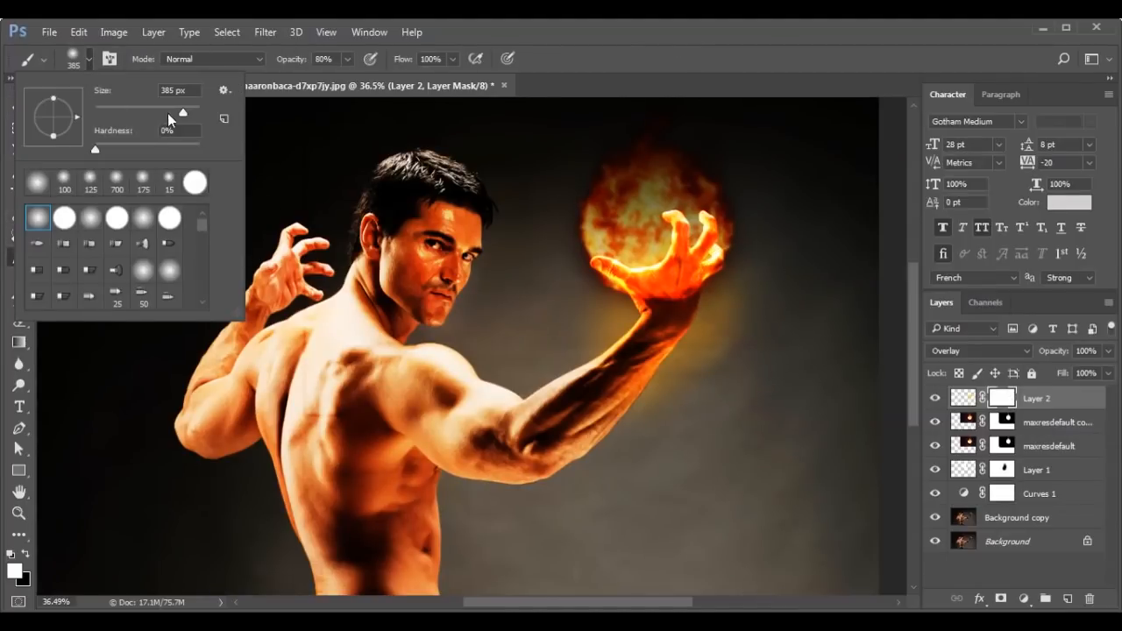
key(Return)
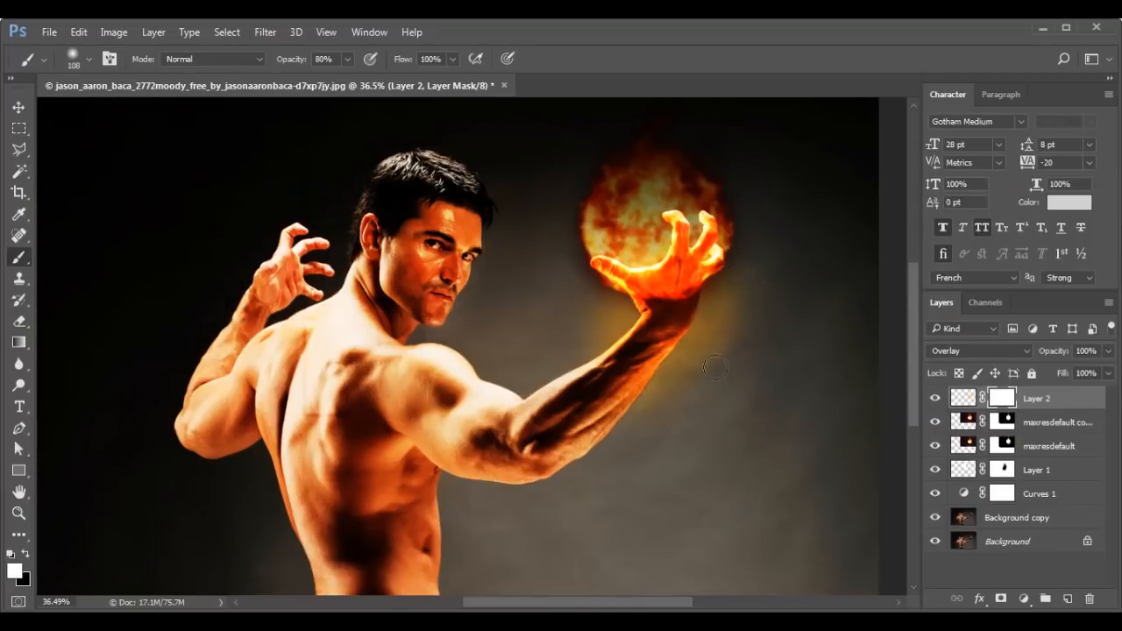
click(24, 556)
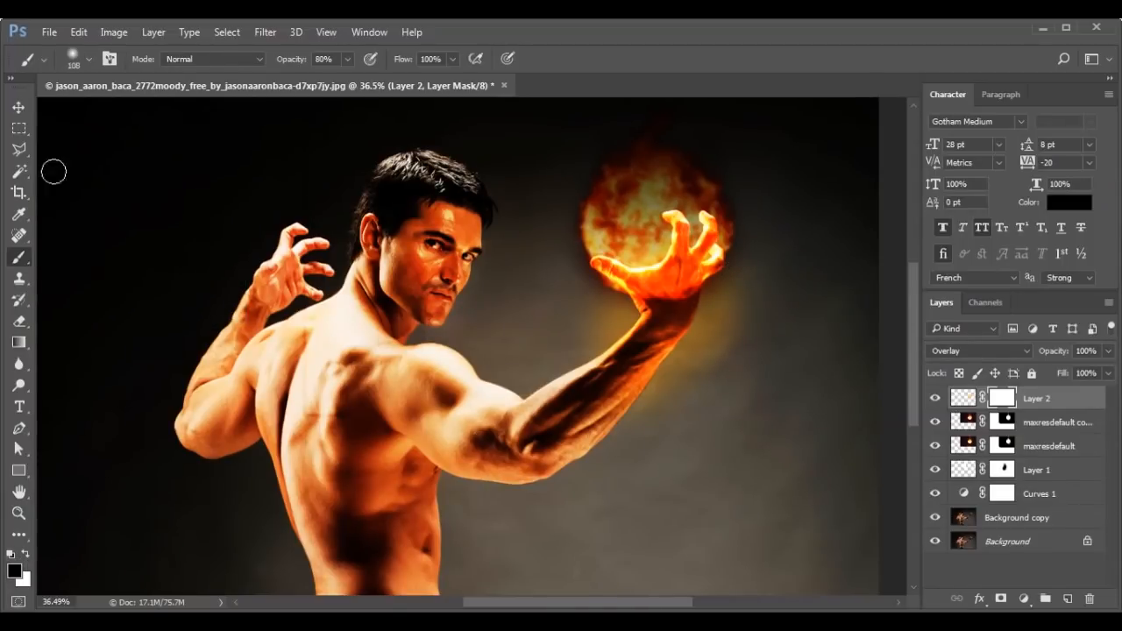
click(77, 62)
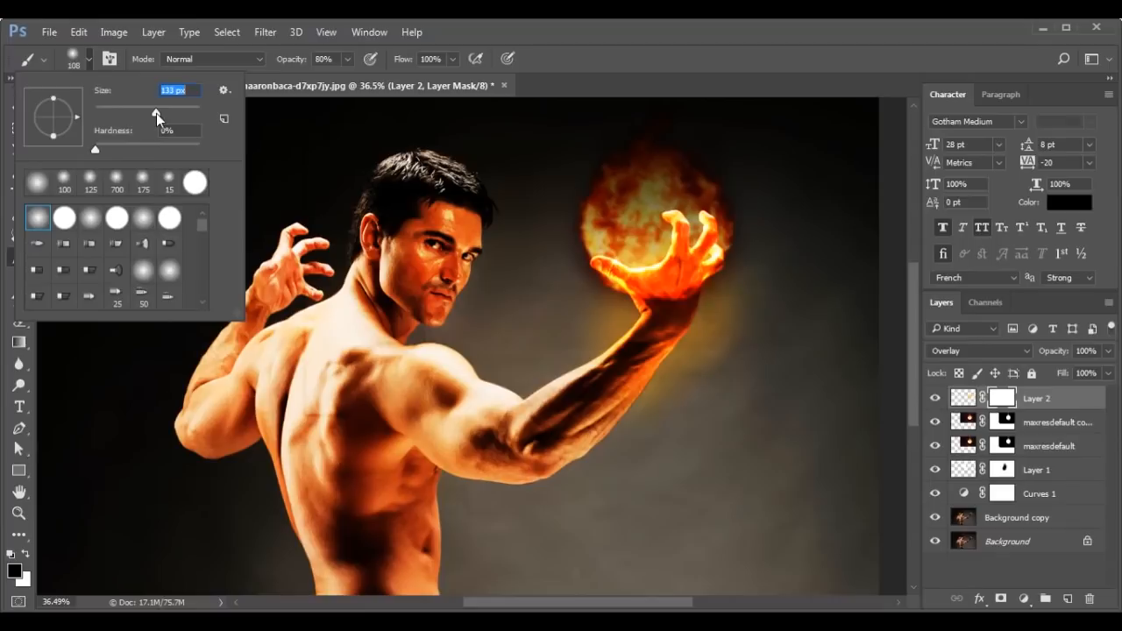
key(Return)
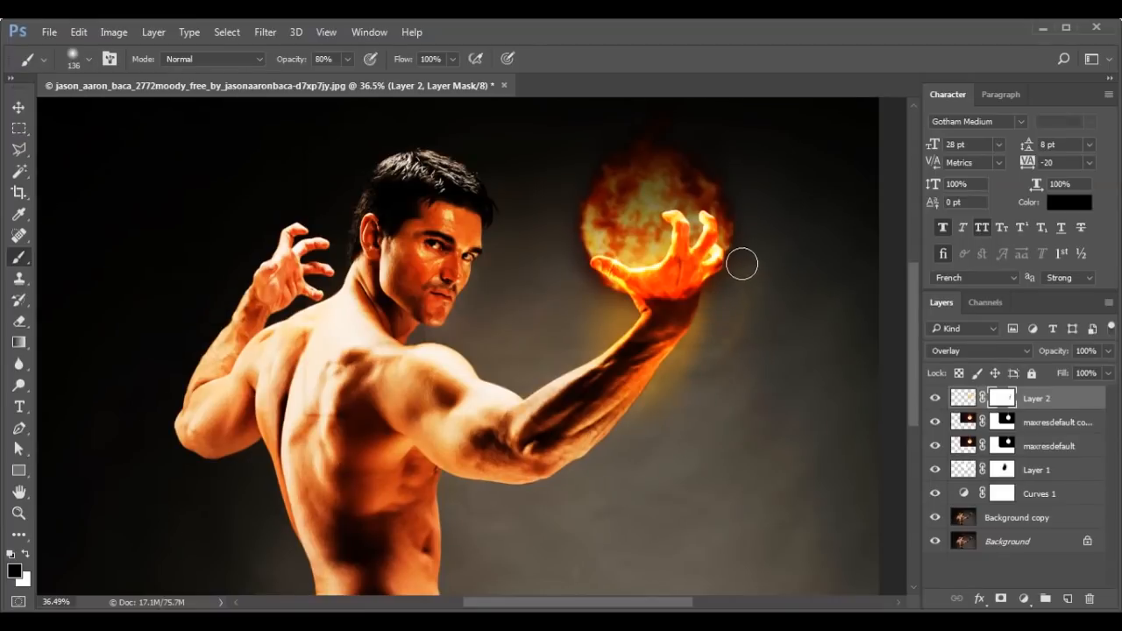
- Paint on the glow layer's mask to hide the yellow spill on both sides of the forearm, and reselect the layer's image
mouse_move(716, 289)
mouse_down()
mouse_move(711, 321)
mouse_move(626, 452)
mouse_up()
drag(710, 302, 650, 420)
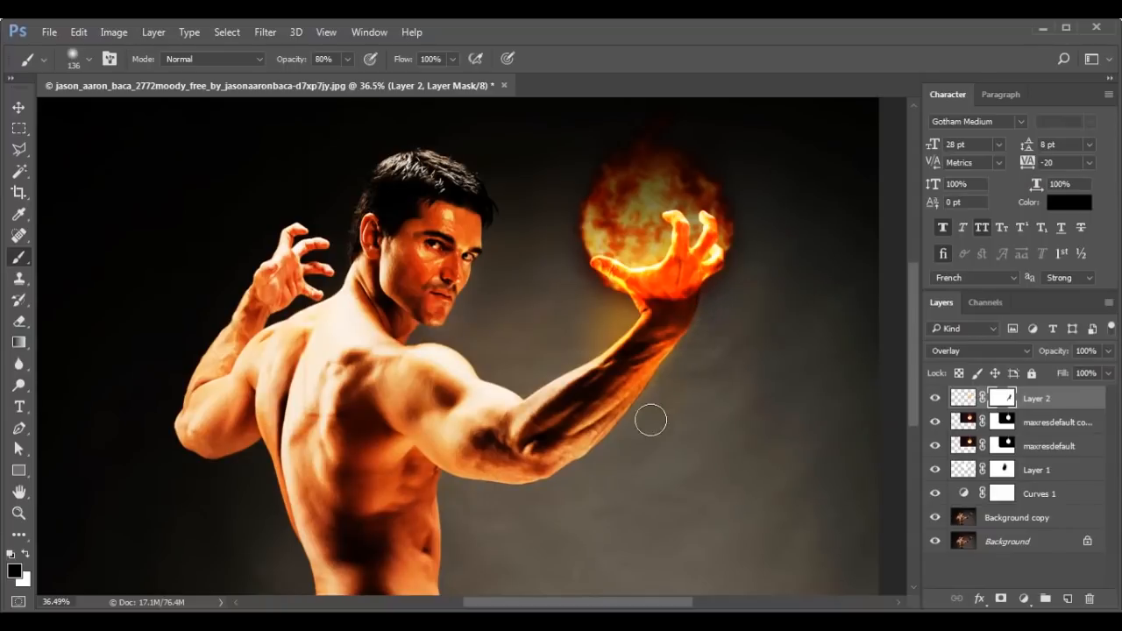
drag(616, 303, 581, 353)
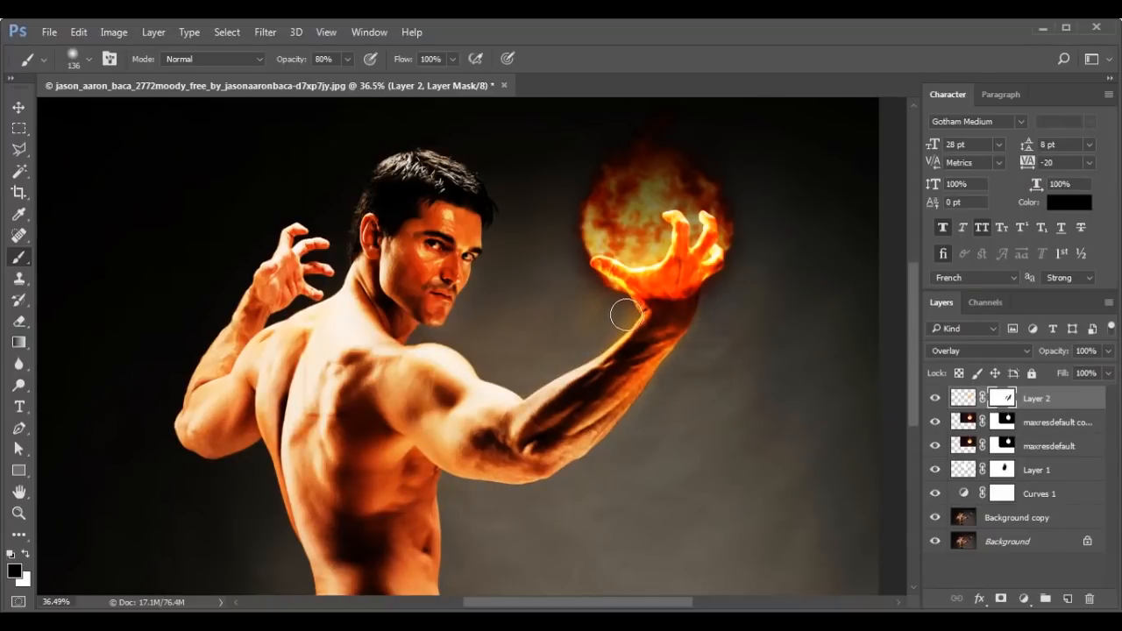
drag(626, 314, 559, 358)
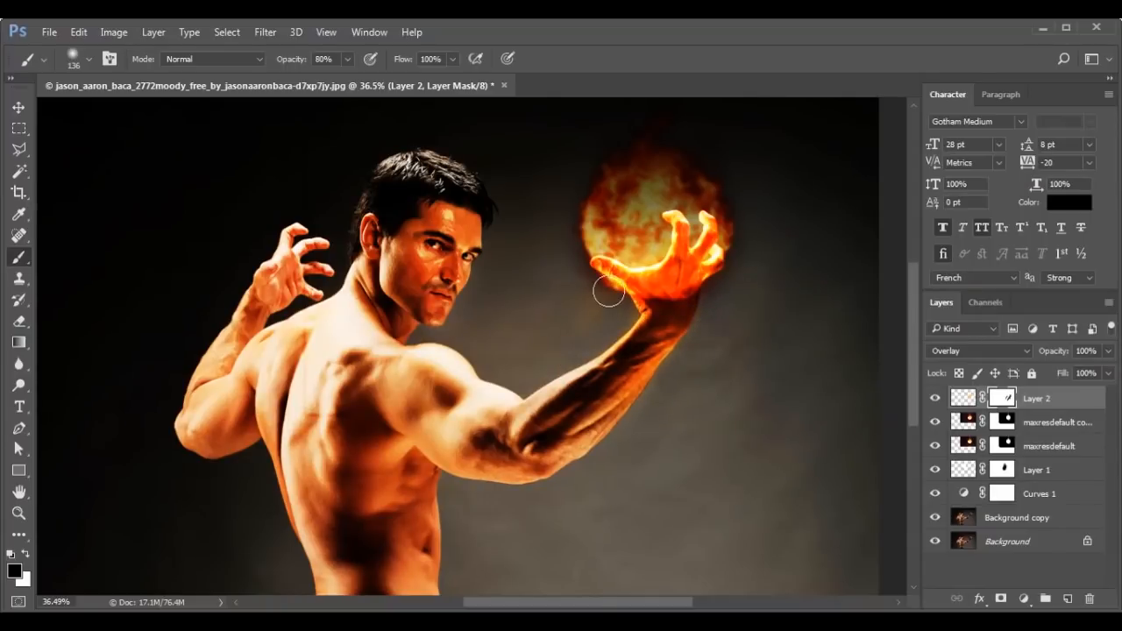
click(18, 107)
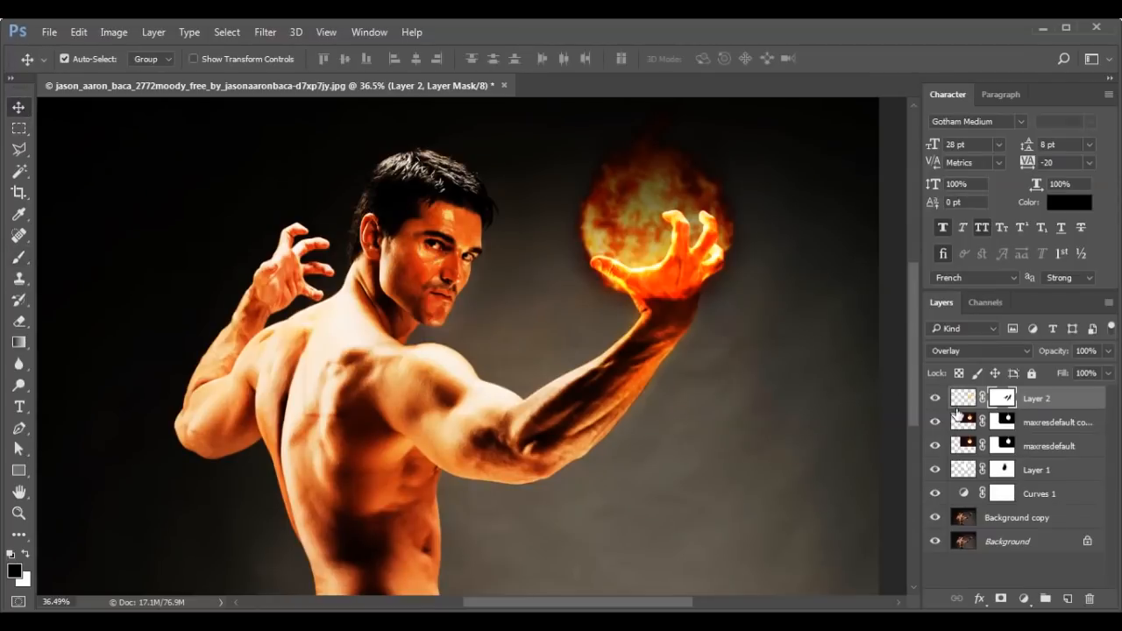
key(ctrl+2)
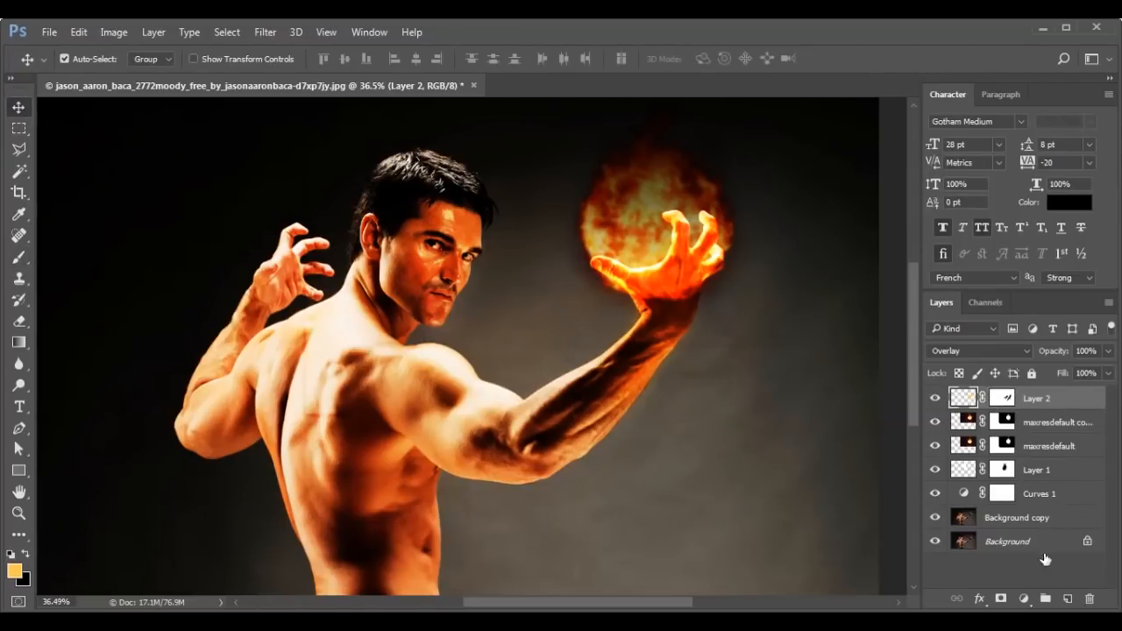
- Add a new layer and paint a soft yellow-orange glow over the forearm, elbow and upper arm with a brush of about 193 px
click(1068, 600)
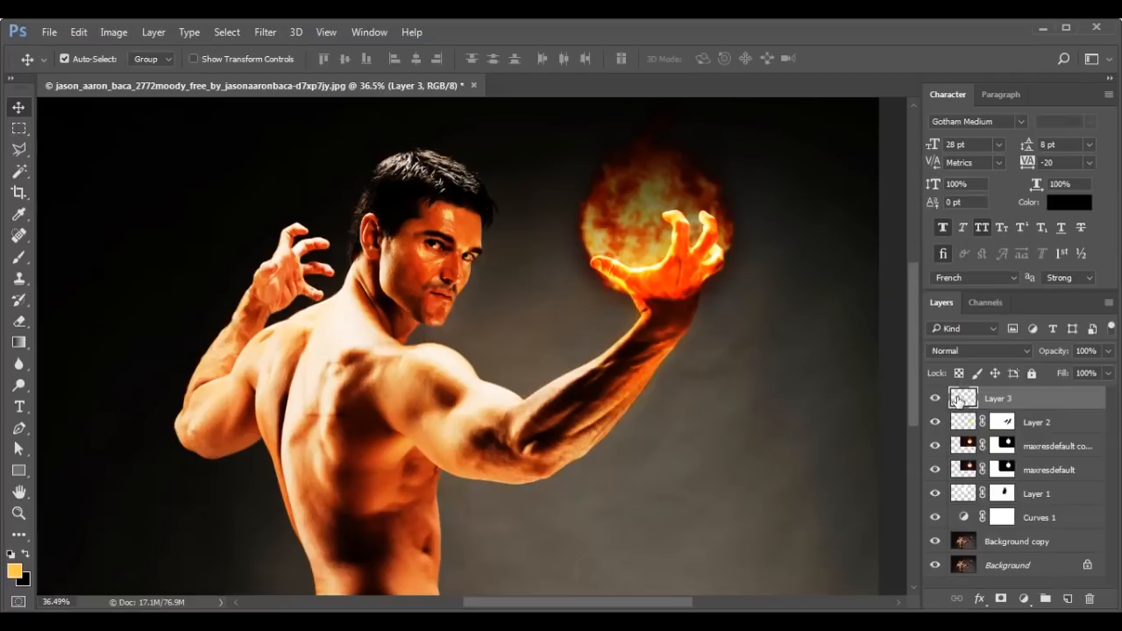
click(19, 257)
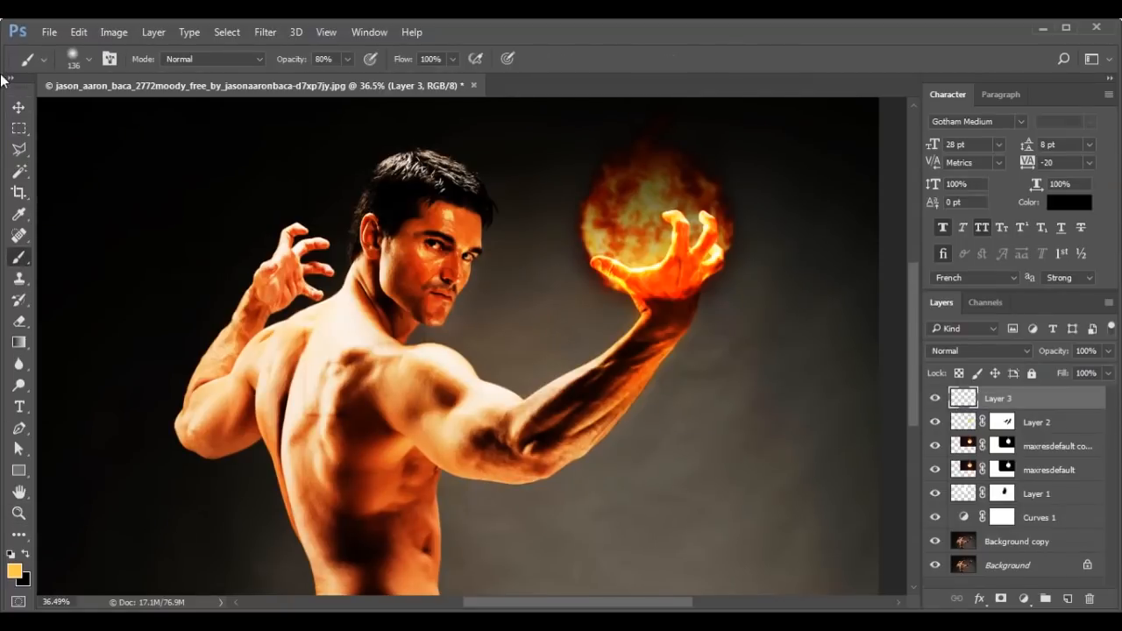
click(82, 59)
click(172, 108)
drag(614, 342, 514, 401)
mouse_move(585, 377)
mouse_down()
mouse_move(493, 421)
mouse_move(500, 438)
mouse_up()
drag(633, 388, 531, 504)
mouse_move(630, 395)
mouse_down()
mouse_move(597, 436)
mouse_move(517, 478)
mouse_up()
drag(525, 405, 429, 360)
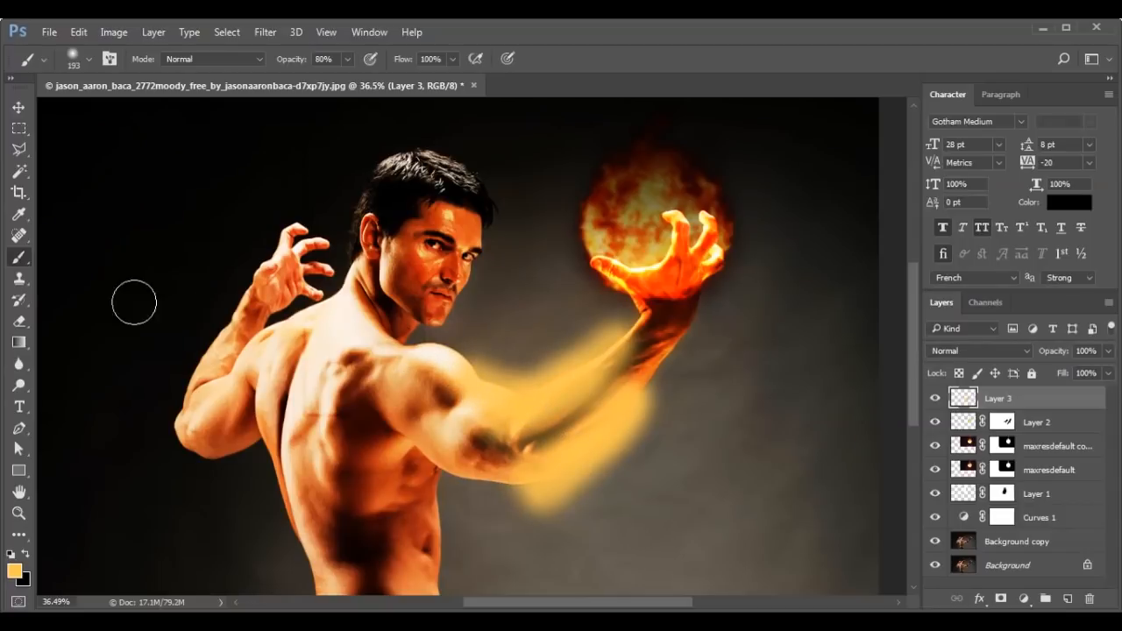
- Set the forearm glow layer's blend mode to Overlay and its opacity to 67%
click(19, 107)
click(945, 351)
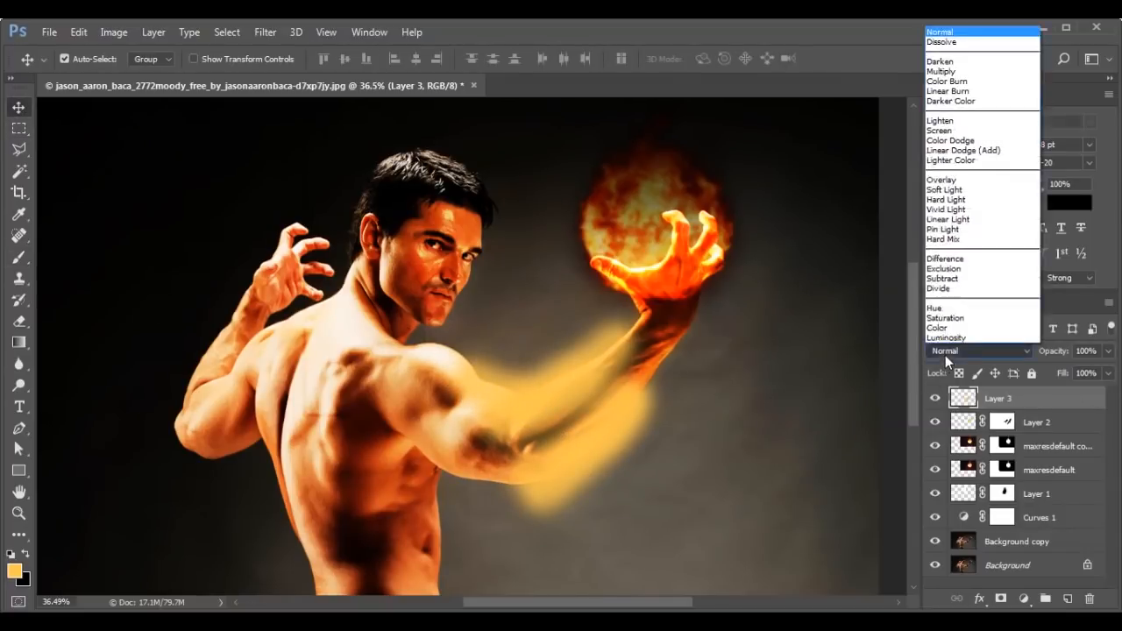
click(936, 181)
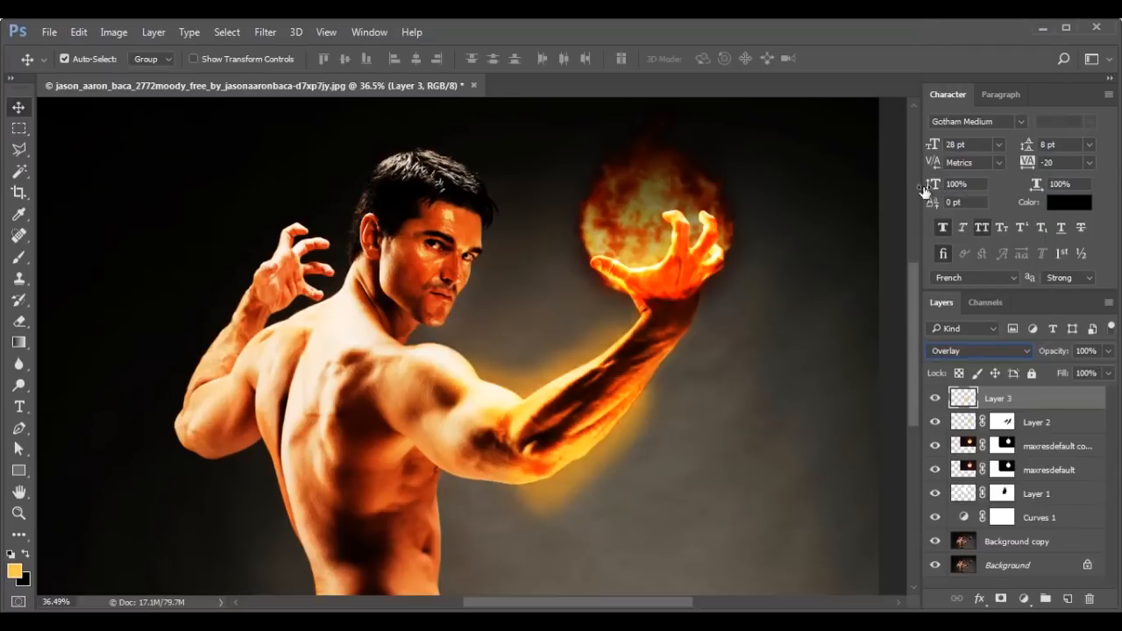
click(708, 447)
click(587, 445)
drag(1054, 351, 1026, 388)
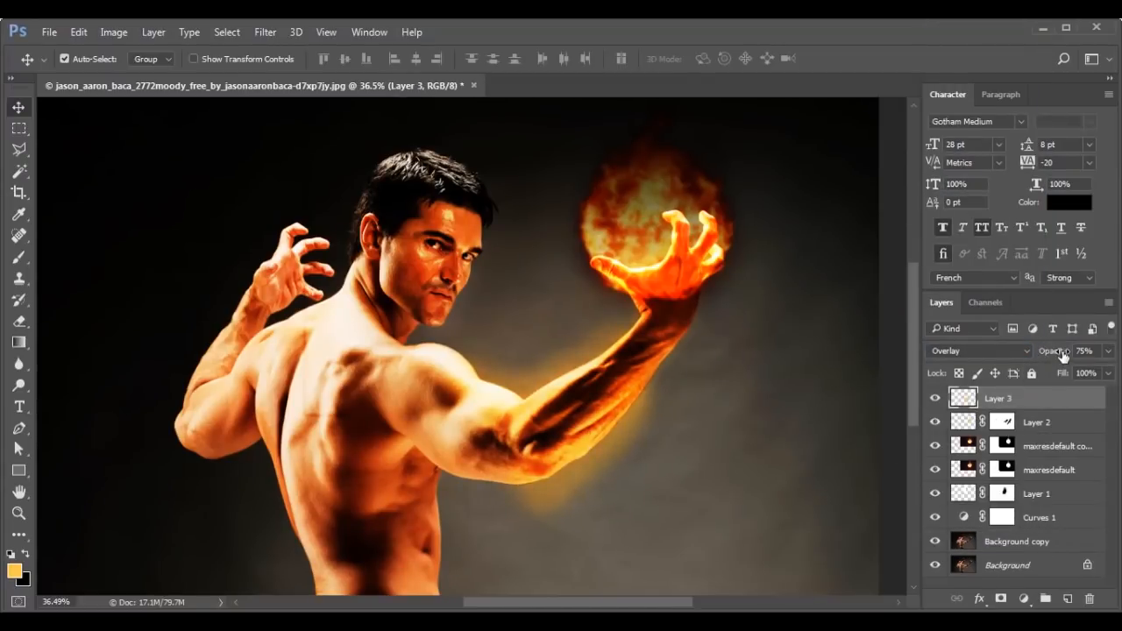
drag(1063, 354, 1058, 355)
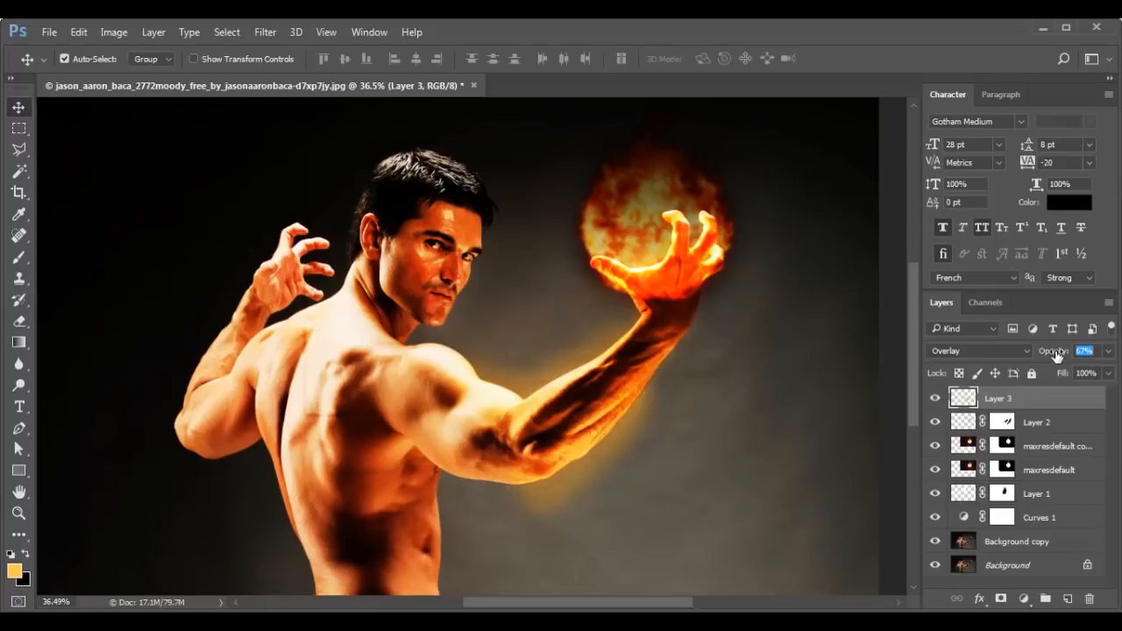
- Add a mask to the forearm glow layer and paint it black along both edges of the arm to hide the spill
click(1001, 599)
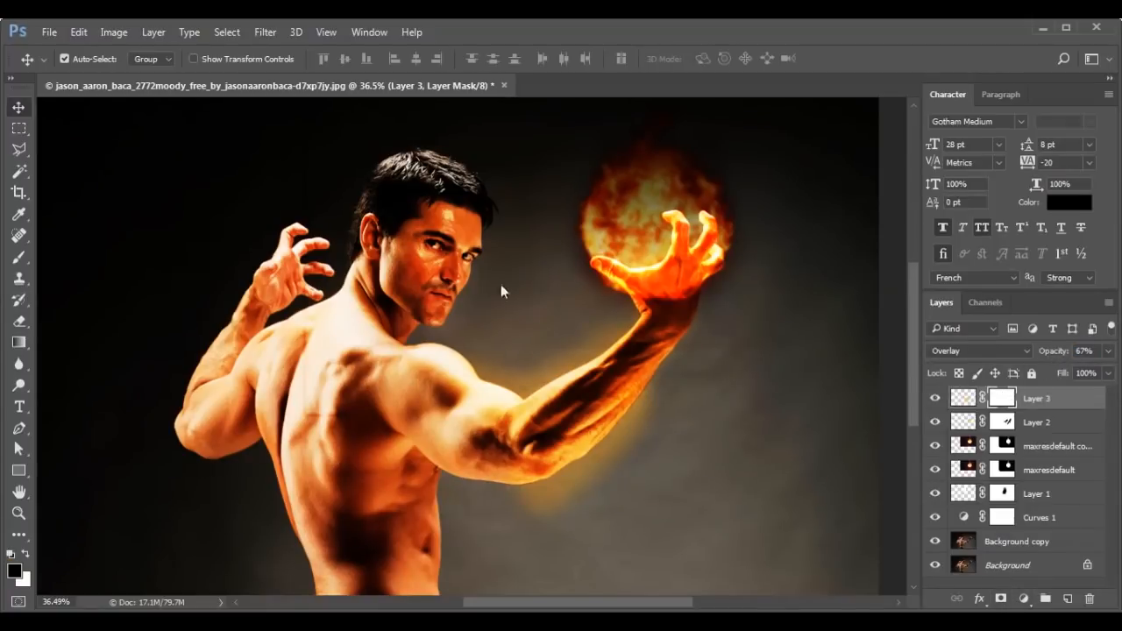
click(18, 257)
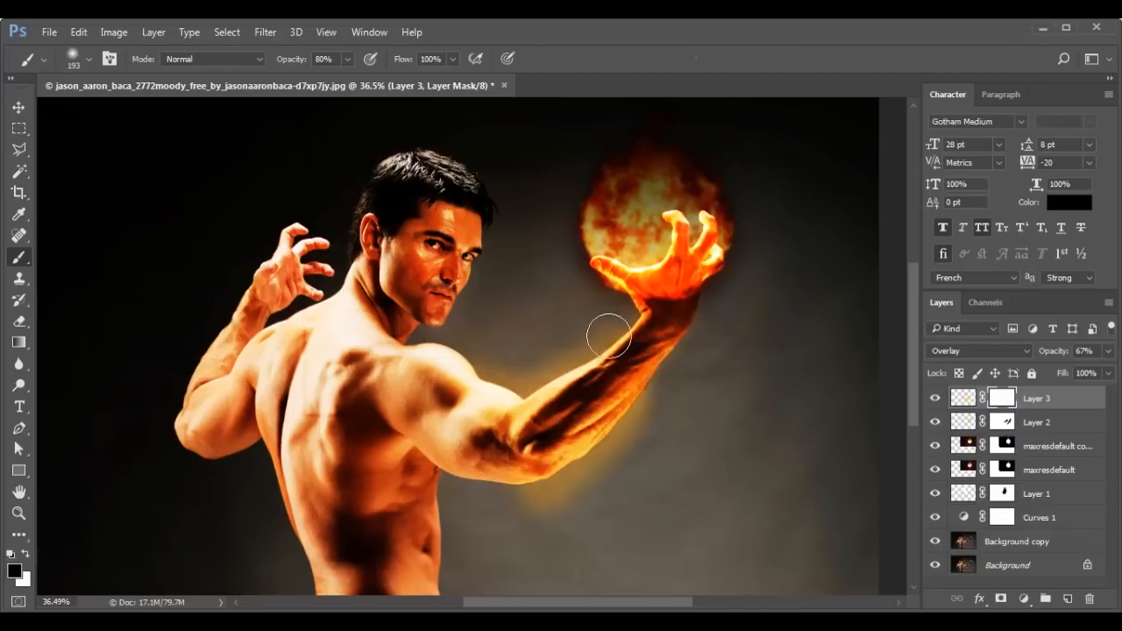
mouse_move(593, 326)
mouse_down()
mouse_move(506, 372)
mouse_move(483, 414)
mouse_up()
mouse_move(681, 378)
mouse_down()
mouse_move(627, 440)
mouse_move(524, 503)
mouse_up()
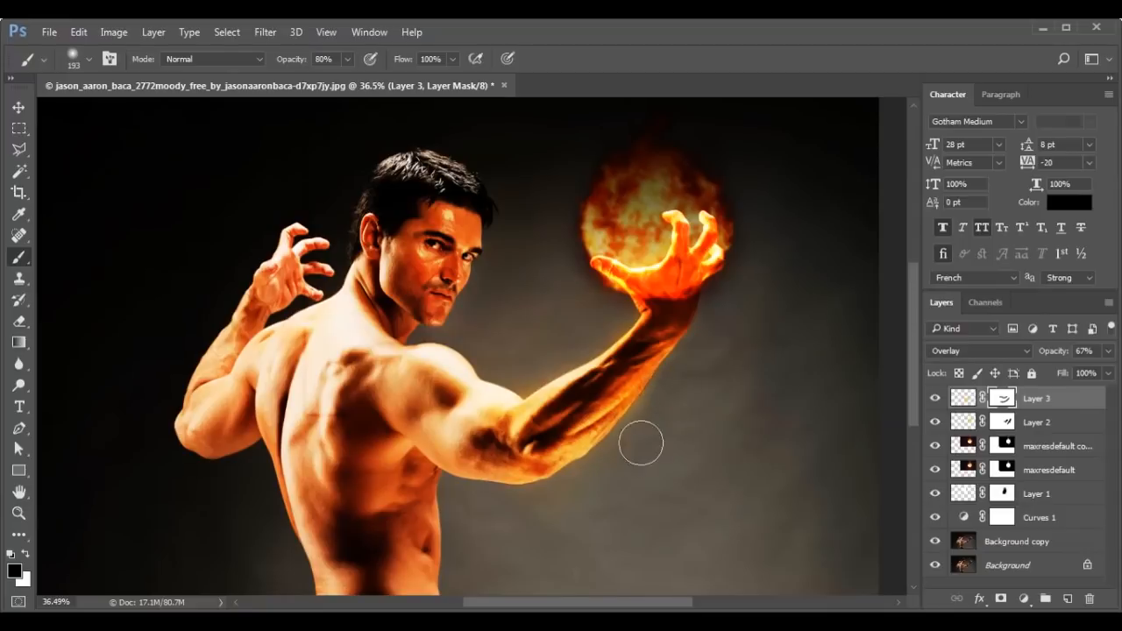
click(17, 106)
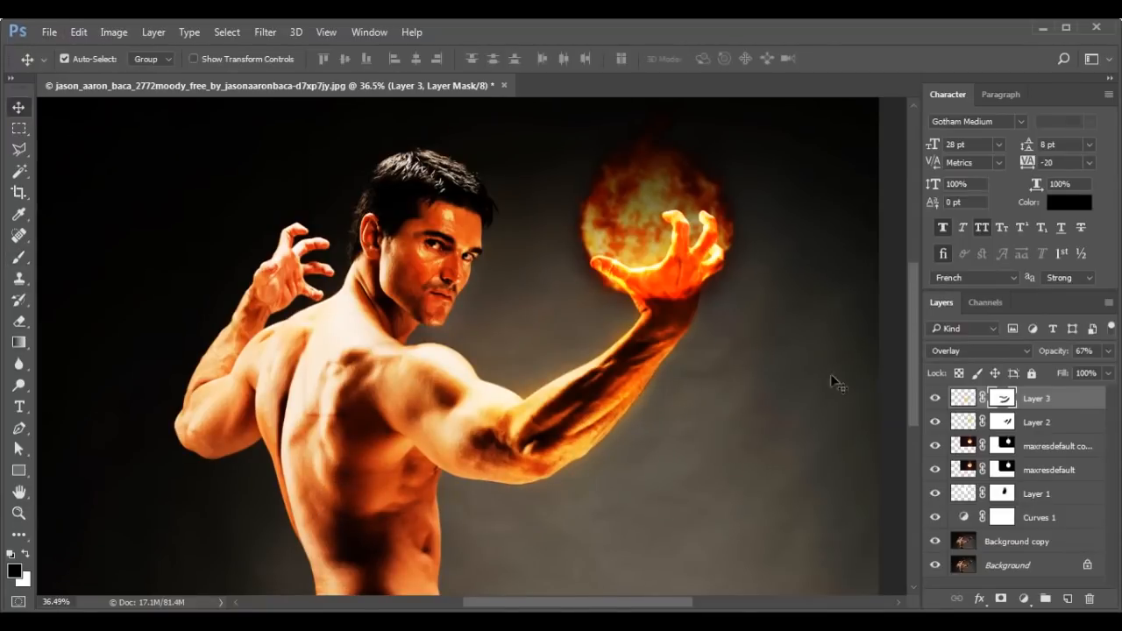
- Compare the image with the forearm glow layer hidden and shown, and lower that layer's opacity to 43%
click(935, 399)
click(936, 399)
click(810, 350)
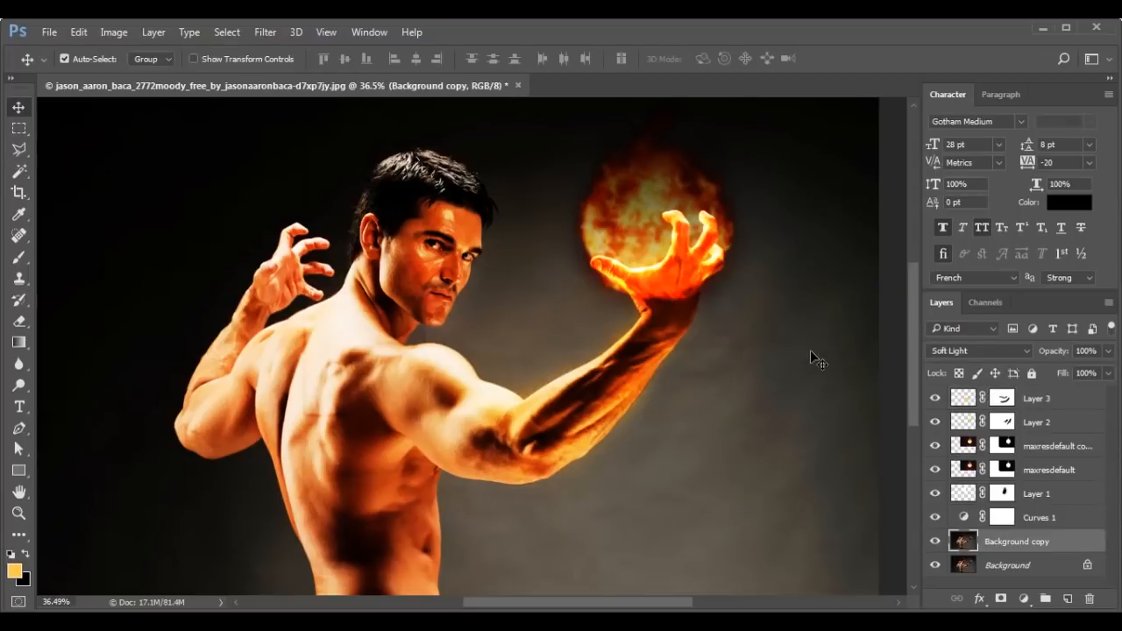
click(585, 440)
drag(1068, 357, 1052, 355)
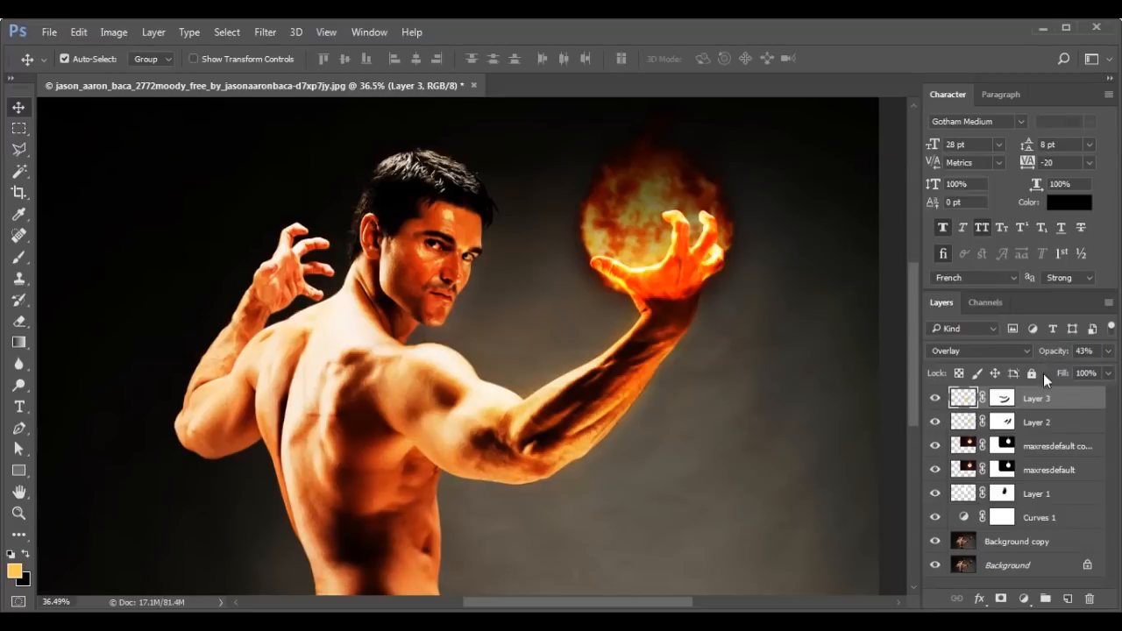
click(831, 369)
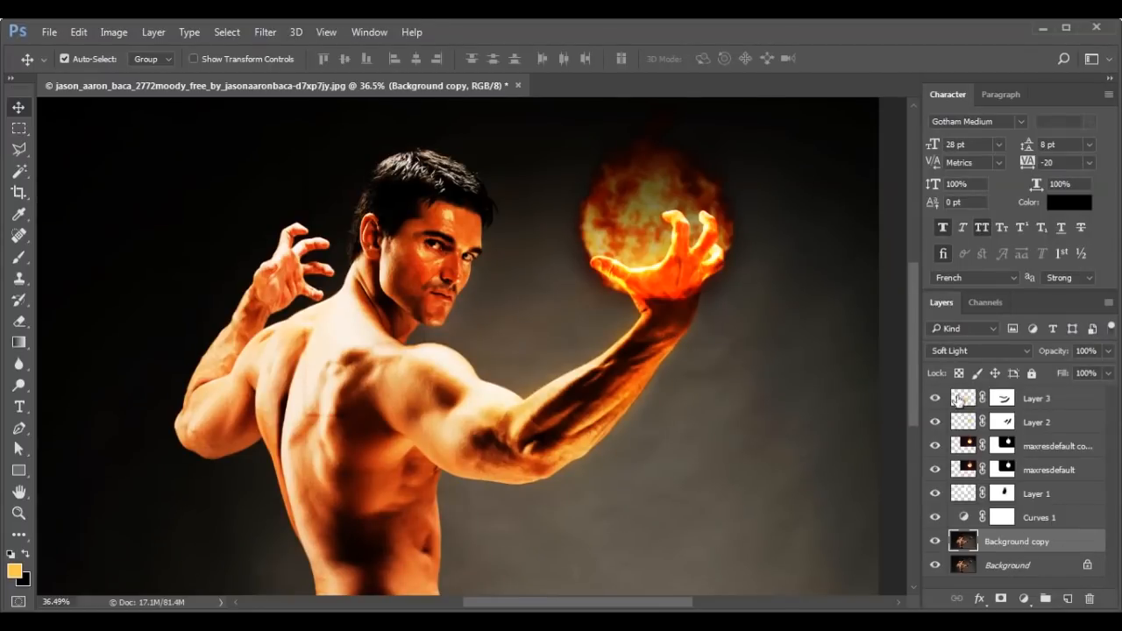
- Place the maxresdefault fireball image as an embedded object at its default size
click(48, 33)
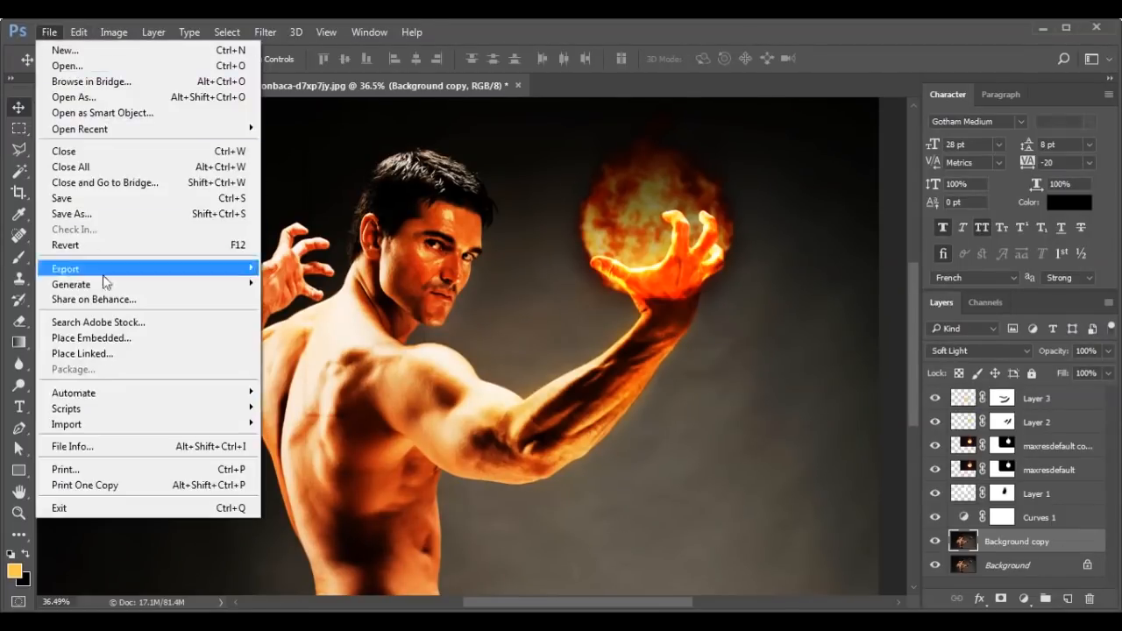
click(101, 337)
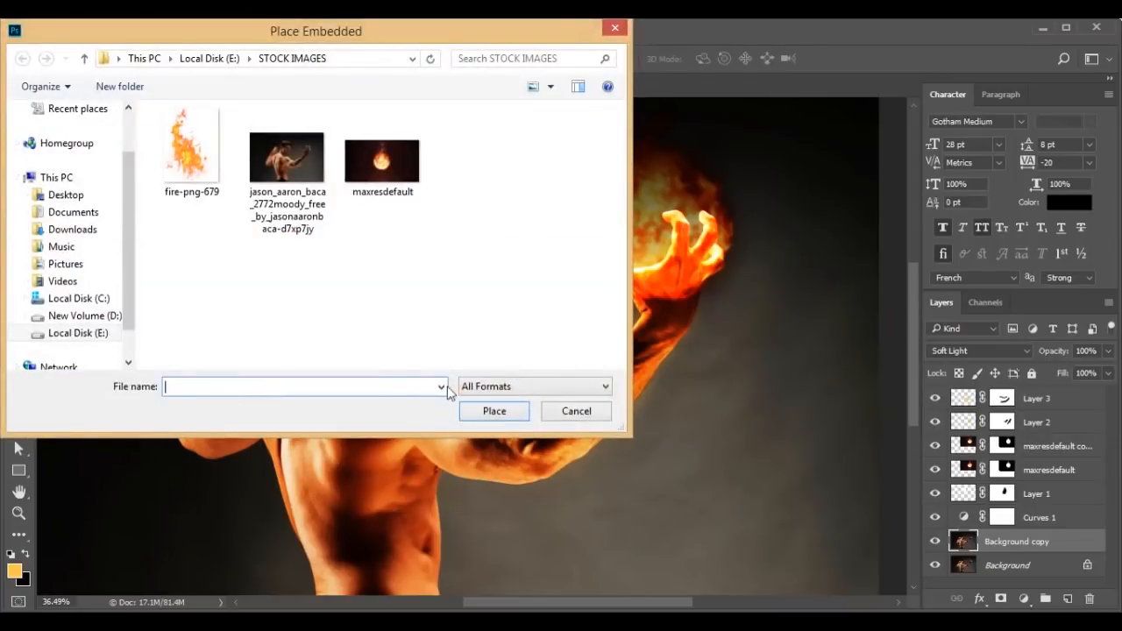
double_click(382, 161)
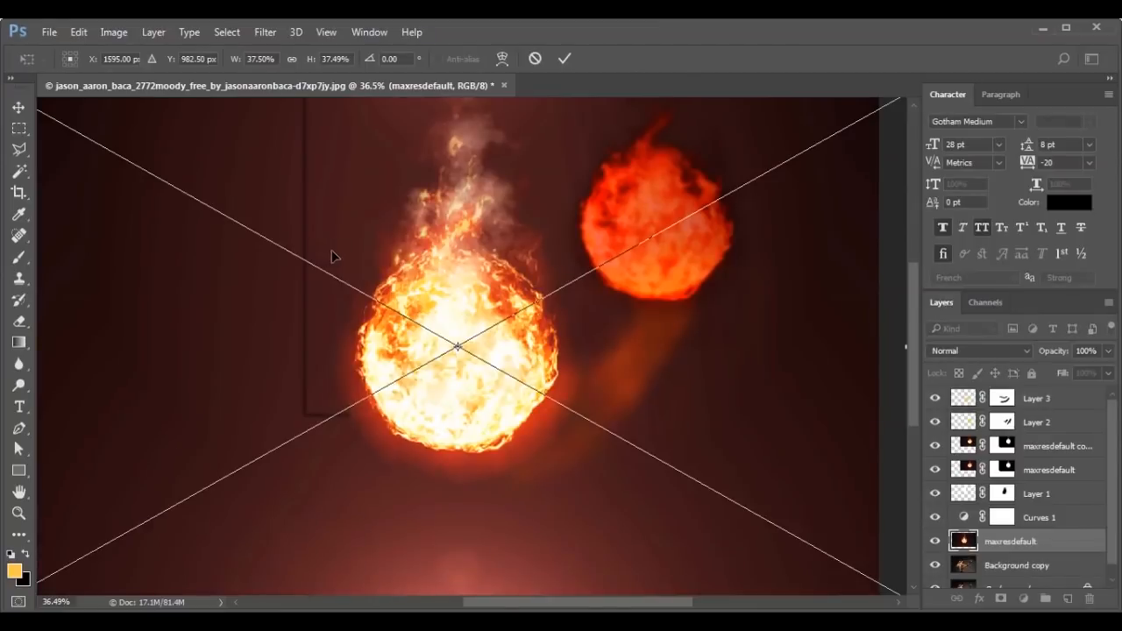
click(563, 58)
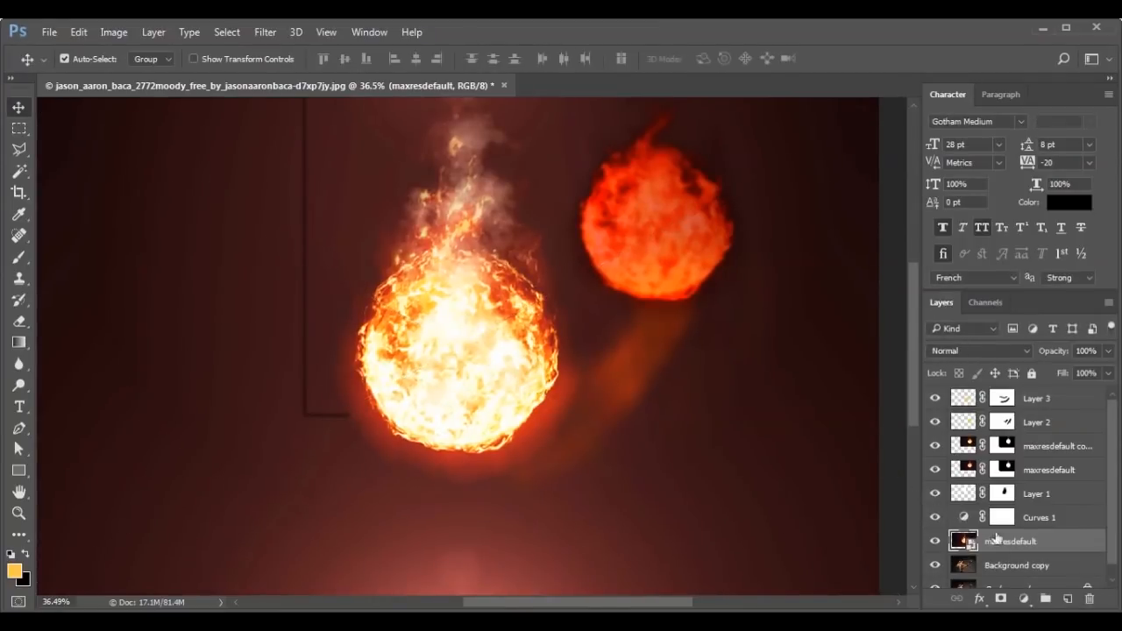
- Move the placed fireball layer to the top of the layer stack and rasterize it
drag(1013, 544, 1003, 395)
right_click(1013, 399)
click(702, 380)
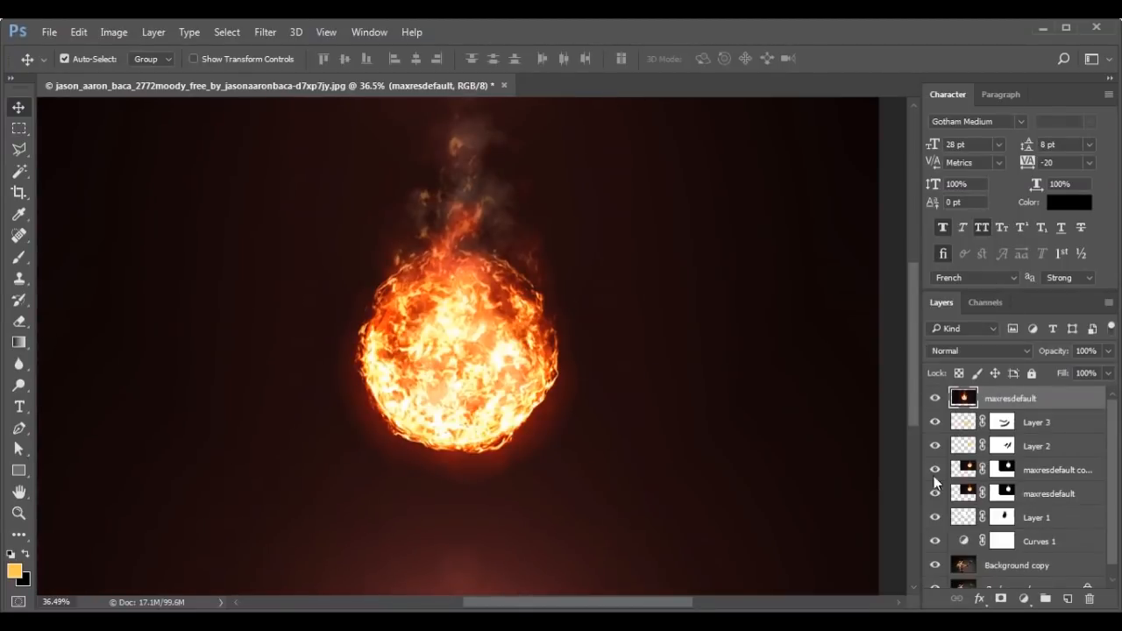
- Mask out the new fireball's dark background using an inverted Color Range sampled from it with Fuzziness 200
click(1000, 600)
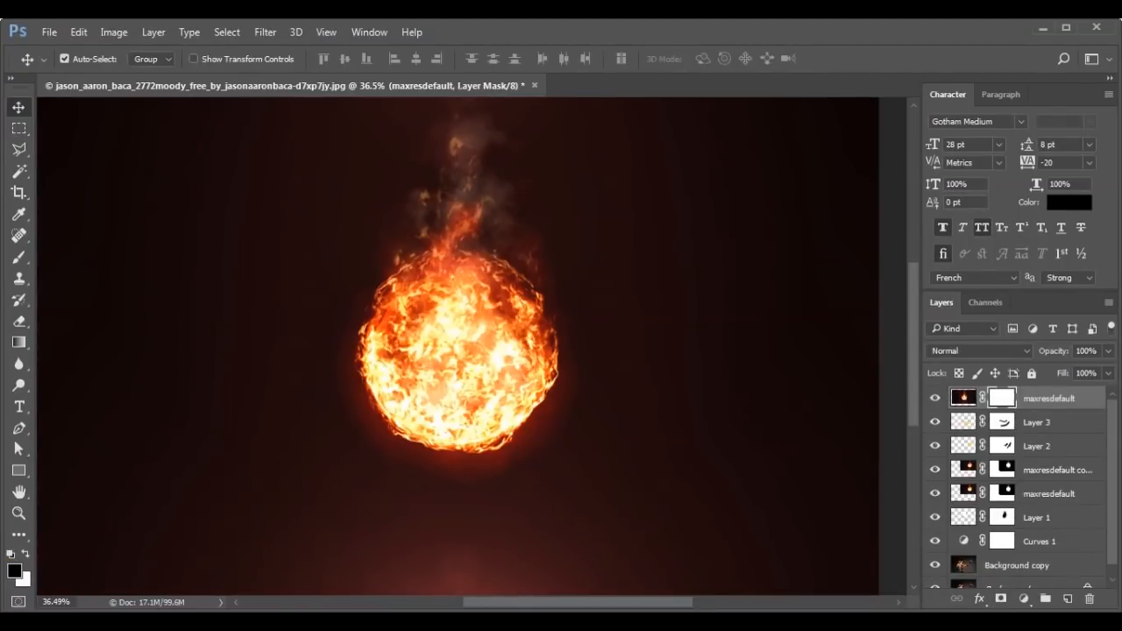
click(223, 34)
click(264, 191)
click(164, 156)
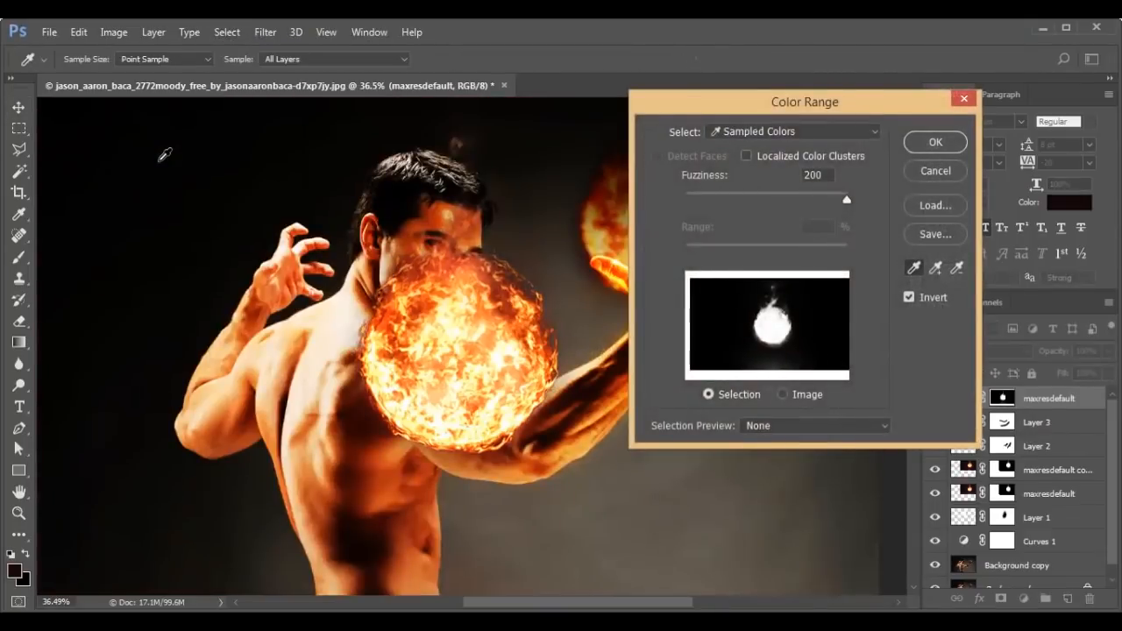
click(937, 143)
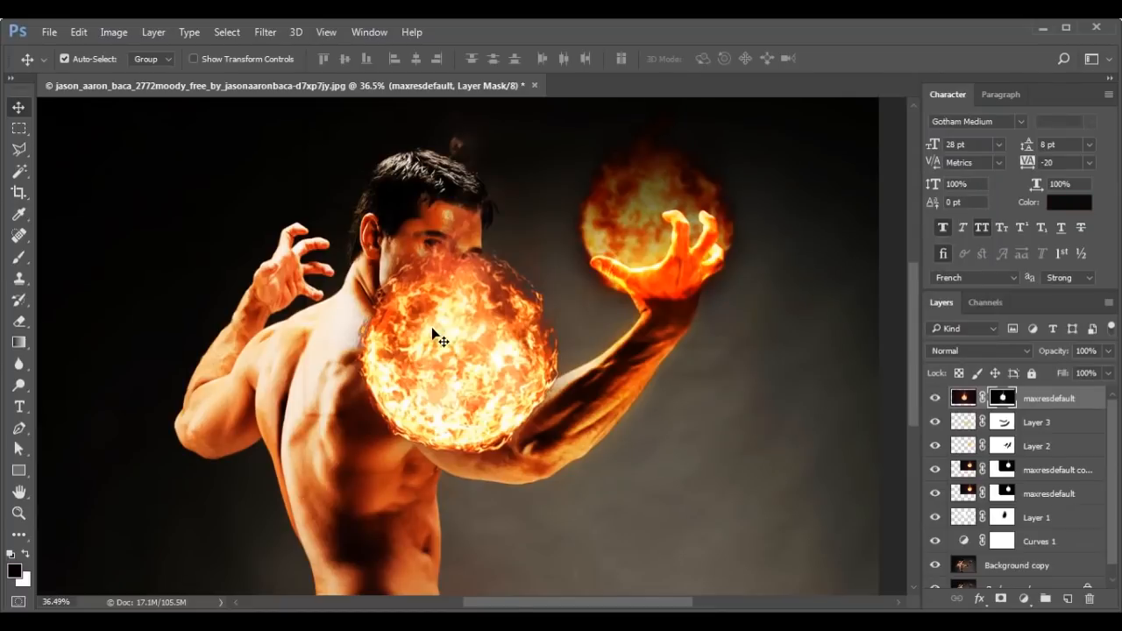
- Scale the masked fireball to about 77.7% and position it over the existing fireball at the raised hand
key(ctrl+t)
key(ctrl+0)
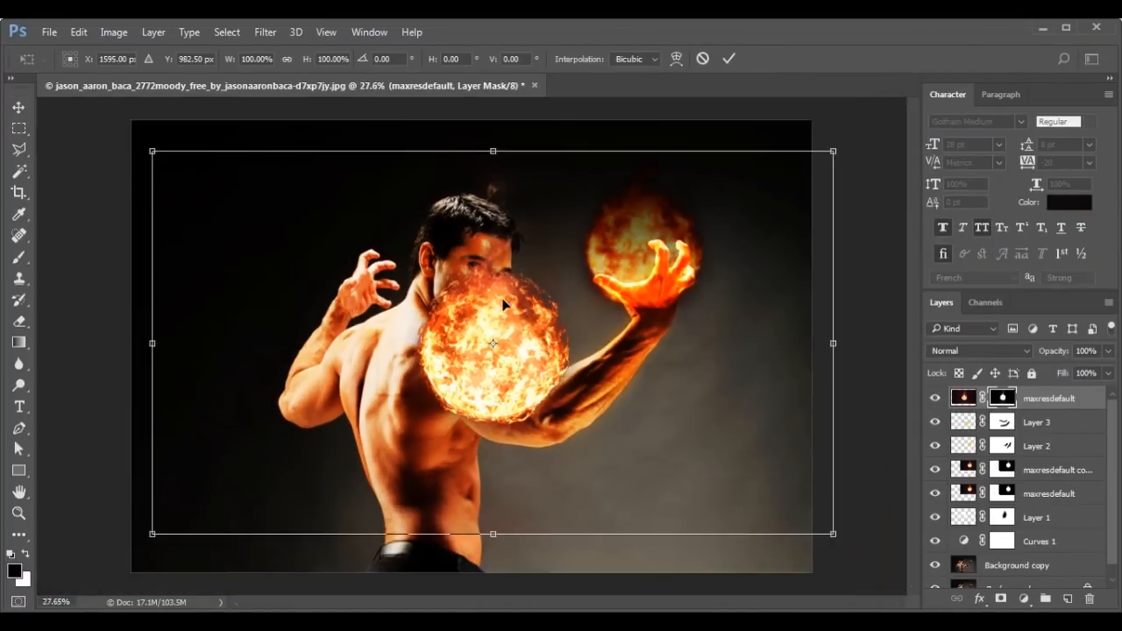
drag(801, 517, 732, 478)
drag(624, 449, 742, 347)
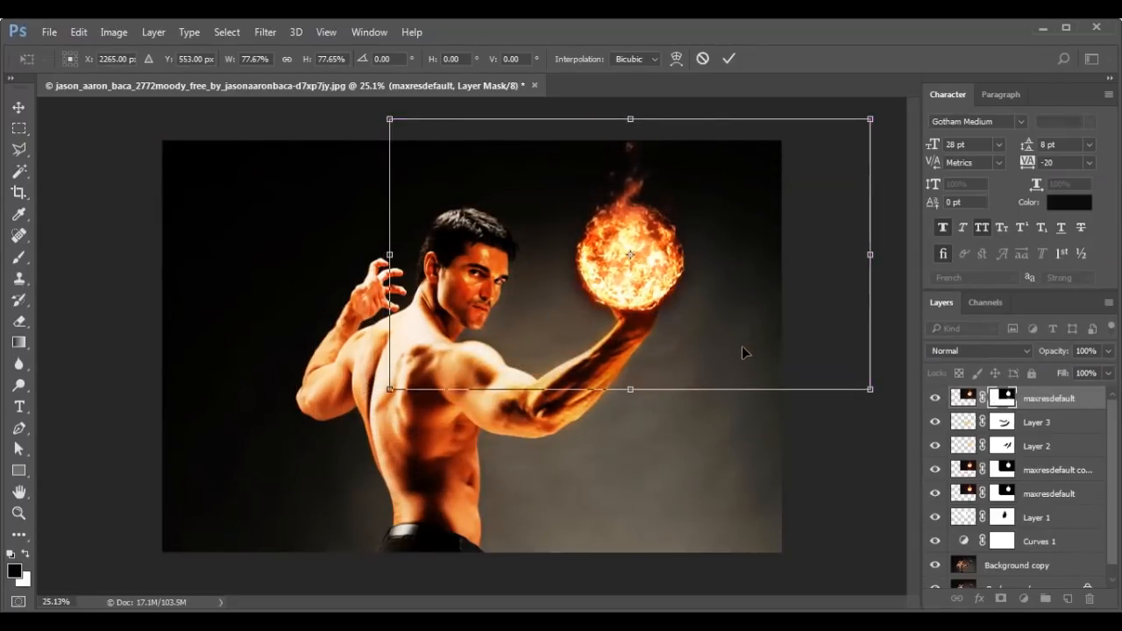
click(729, 60)
scroll(639, 255, up, 3)
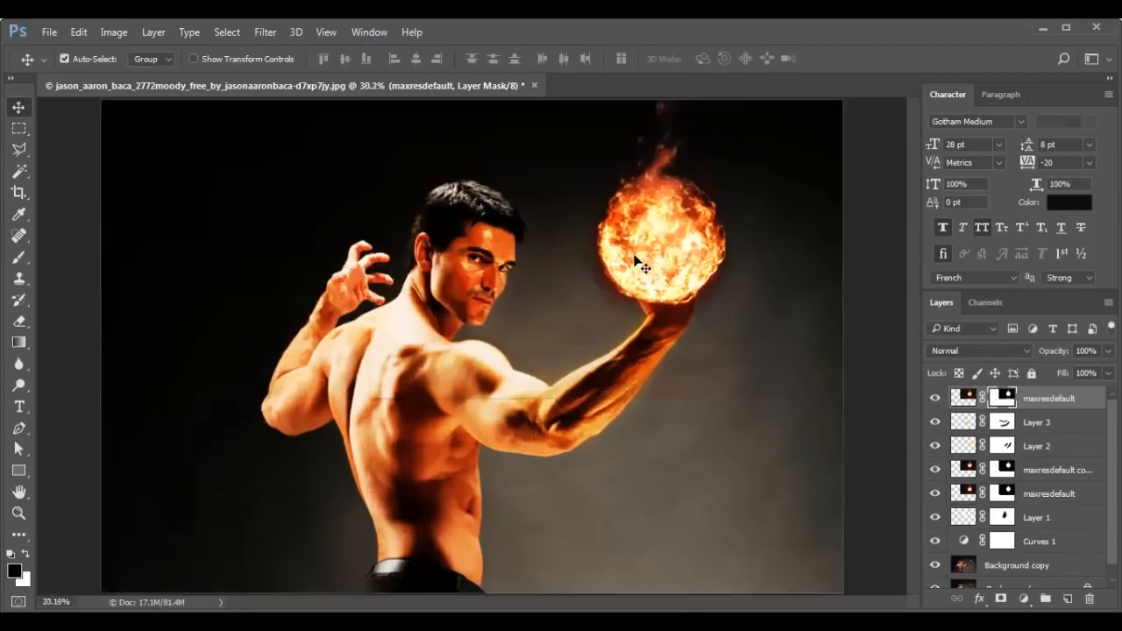
- Lower the top fireball layer's opacity to 13%
scroll(639, 263, up, 1)
mouse_move(641, 257)
mouse_down()
mouse_move(683, 233)
mouse_move(631, 252)
mouse_up()
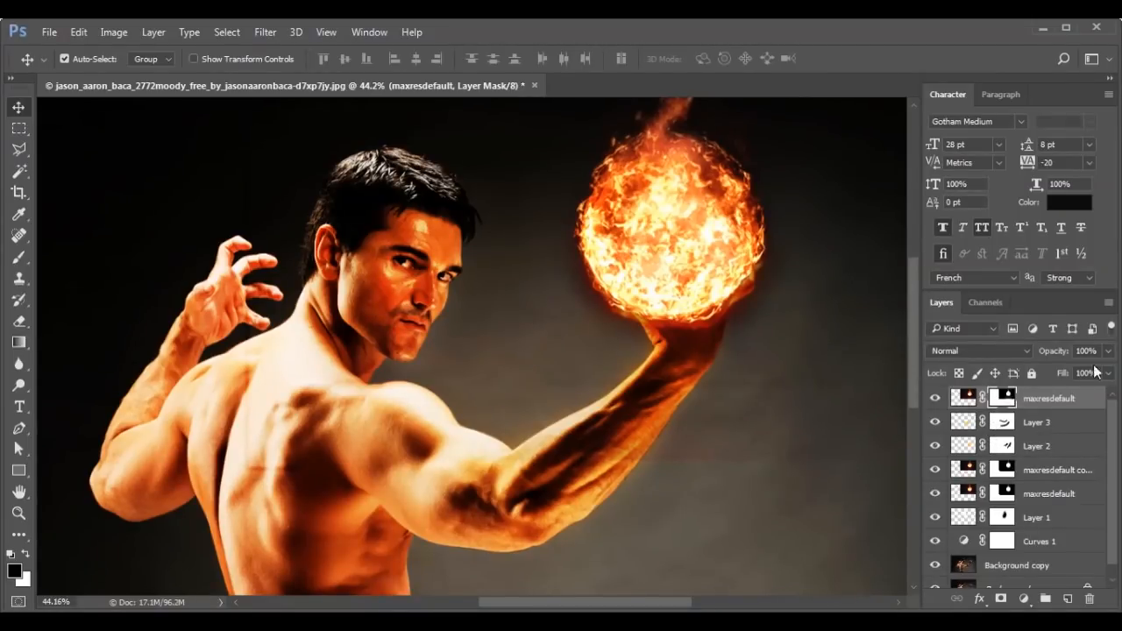
drag(1047, 355, 1007, 356)
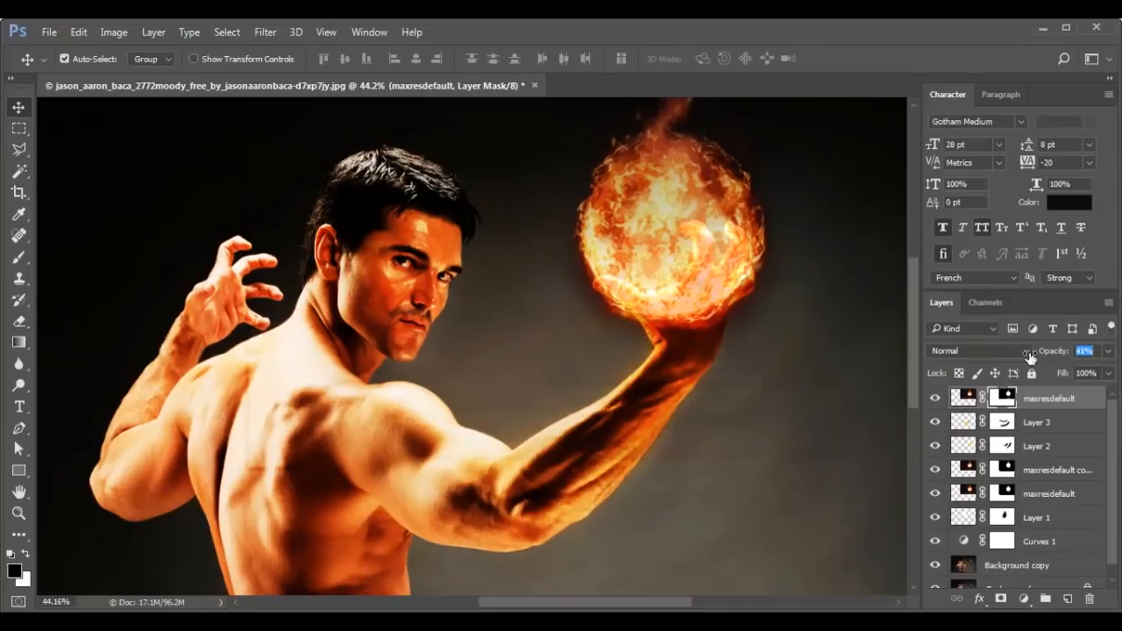
drag(1034, 359, 933, 362)
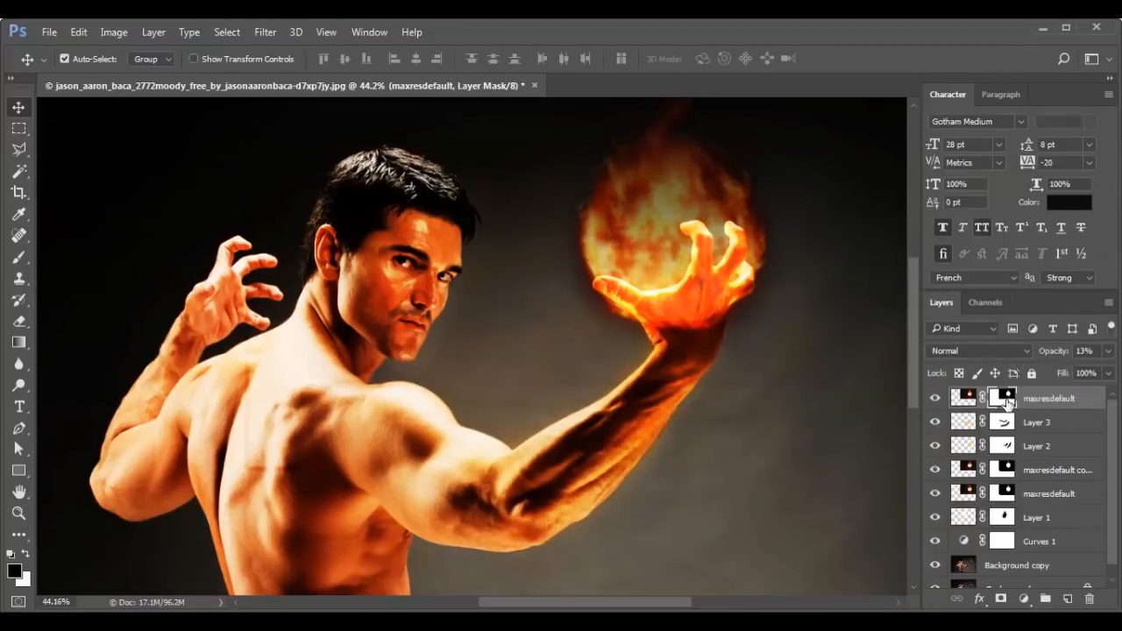
- Select the hand, wrist and part of the forearm holding the fireball on the Background copy layer with the Quick Selection tool
scroll(635, 377, up, 4)
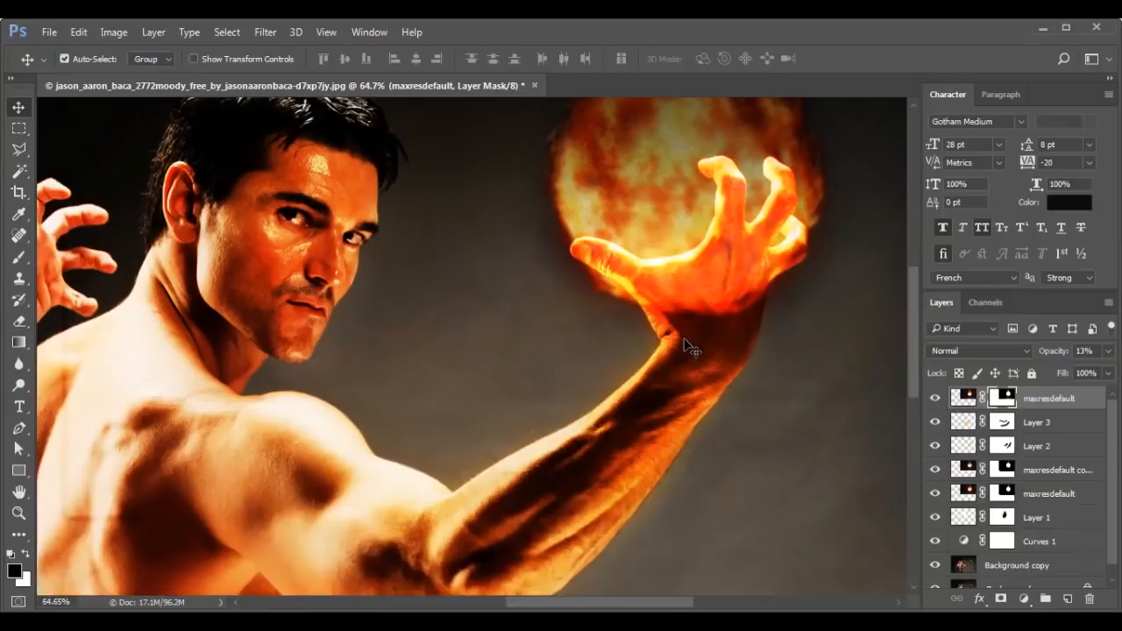
click(232, 460)
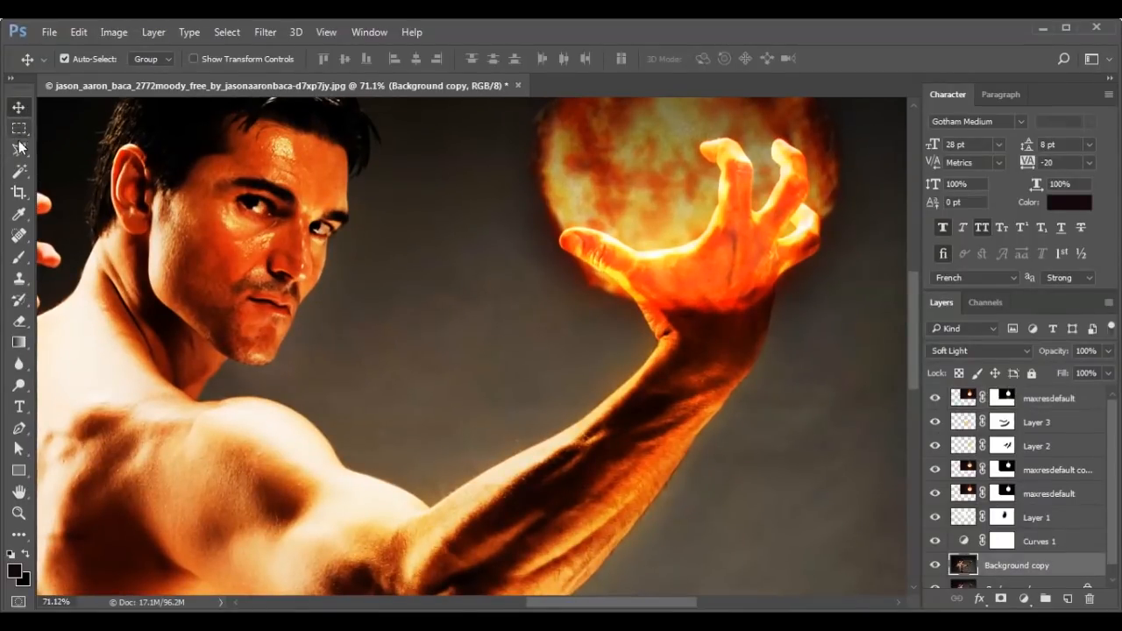
drag(19, 171, 51, 179)
click(51, 175)
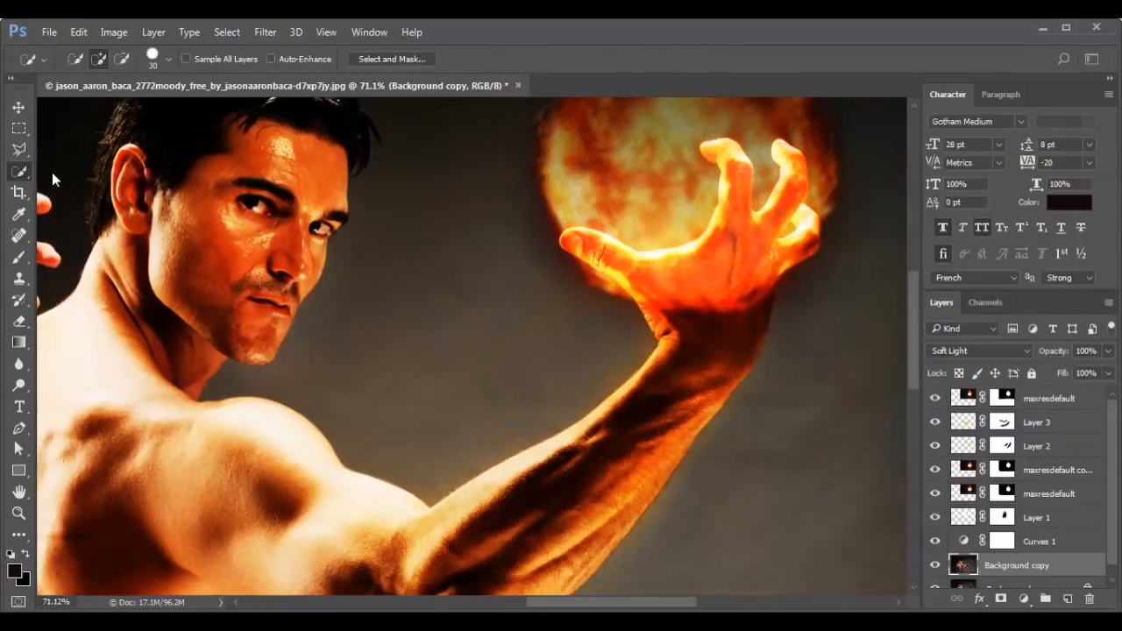
mouse_move(656, 408)
mouse_down()
mouse_move(633, 445)
mouse_move(692, 370)
mouse_move(706, 291)
mouse_move(566, 245)
mouse_move(618, 256)
mouse_move(712, 251)
mouse_move(713, 193)
mouse_move(765, 190)
mouse_move(784, 151)
mouse_move(792, 188)
mouse_move(798, 180)
mouse_move(807, 238)
mouse_up()
scroll(808, 238, up, 2)
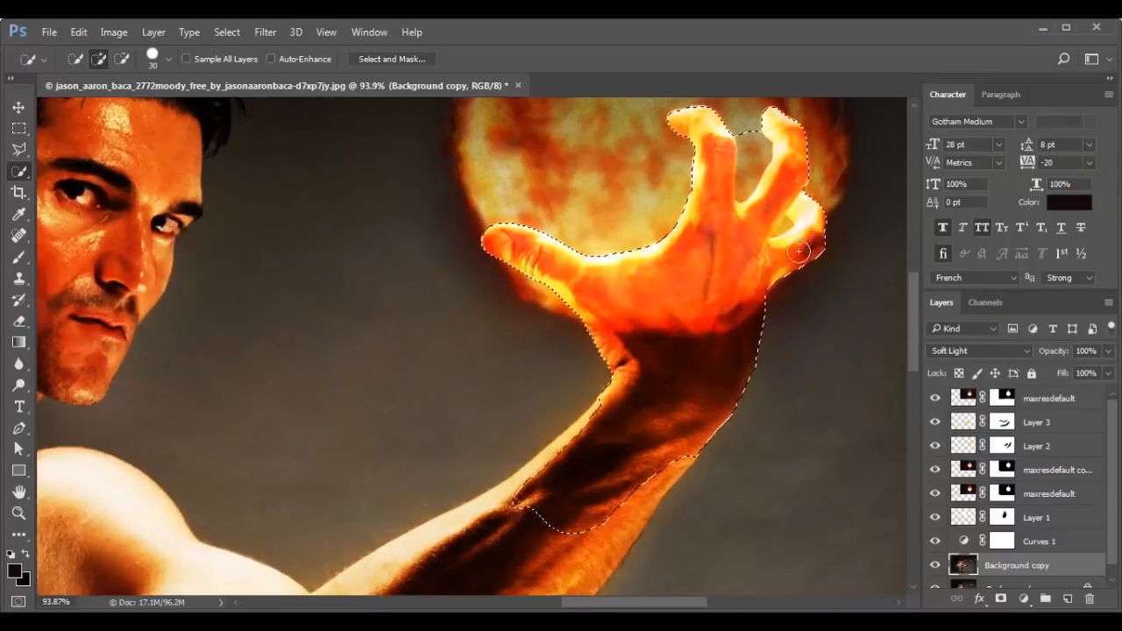
mouse_move(597, 410)
mouse_down()
mouse_move(555, 465)
mouse_move(659, 464)
mouse_move(539, 514)
mouse_up()
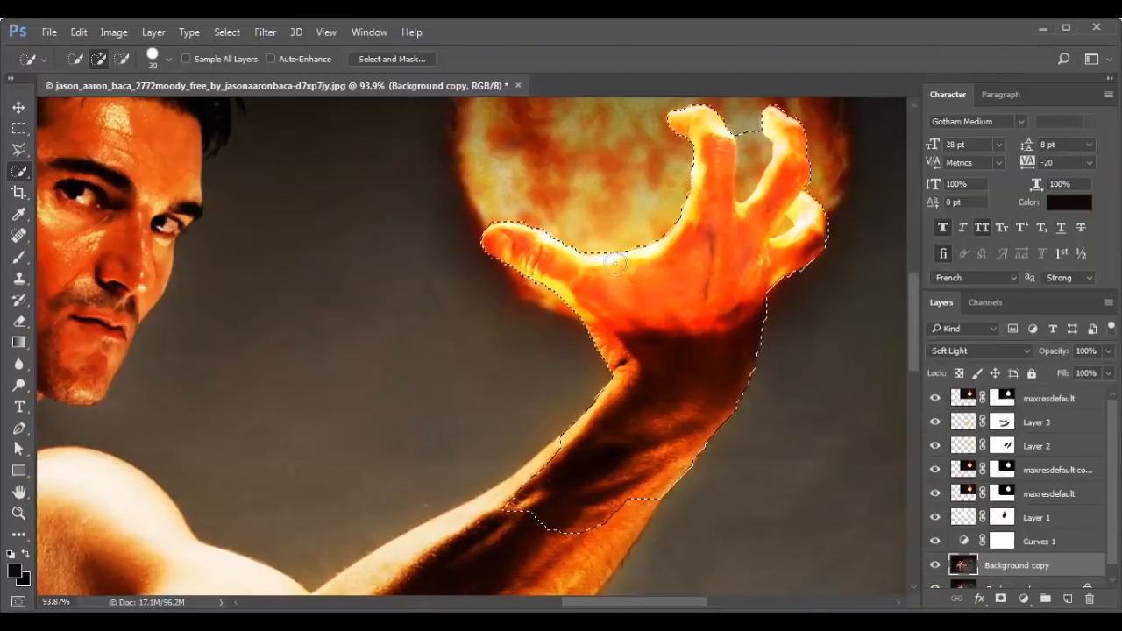
- Subtract the gap between the two raised fingers from the hand selection and switch to the Magic Wand tool
alt+click(749, 150)
alt+click(745, 134)
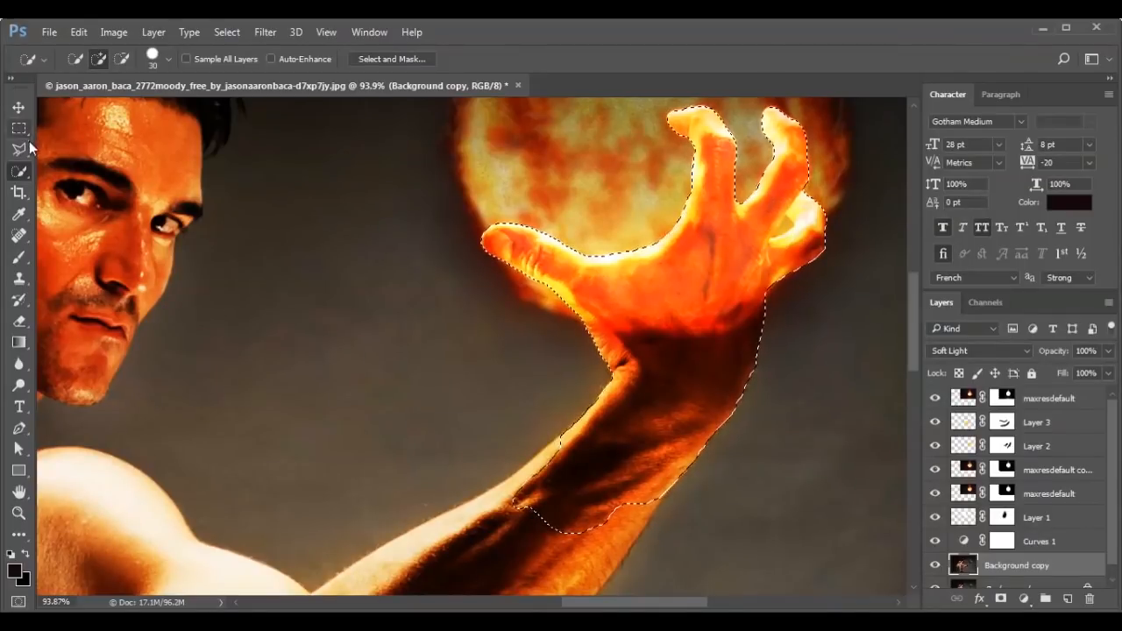
drag(24, 172, 63, 171)
click(83, 187)
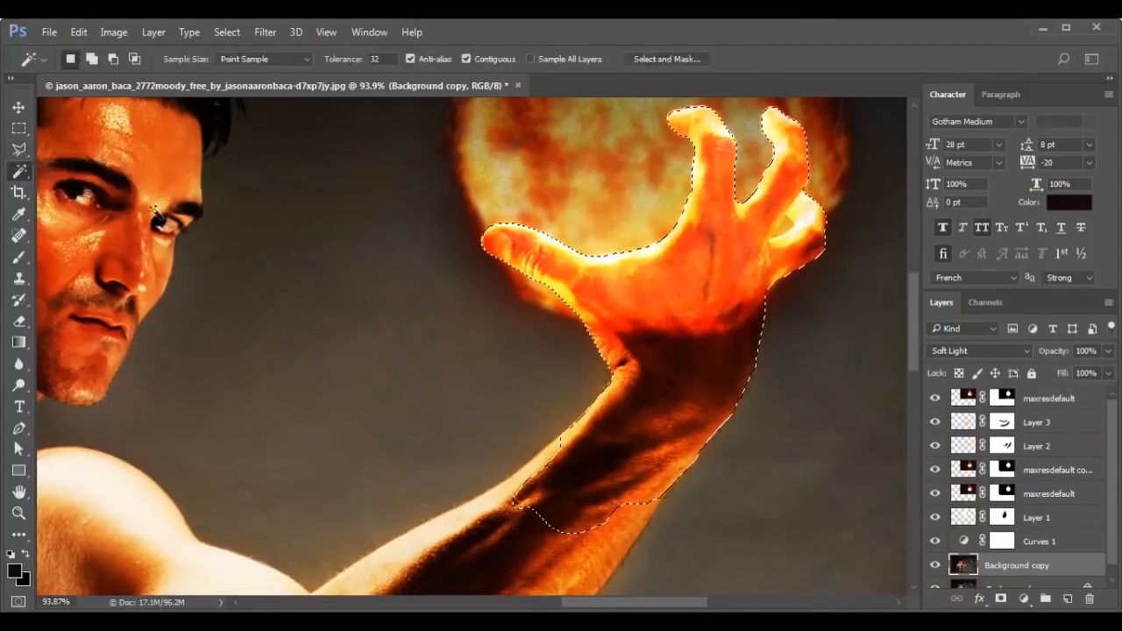
- Subtract the small enclosed gap beside the bent little finger from the hand selection
alt+click(784, 228)
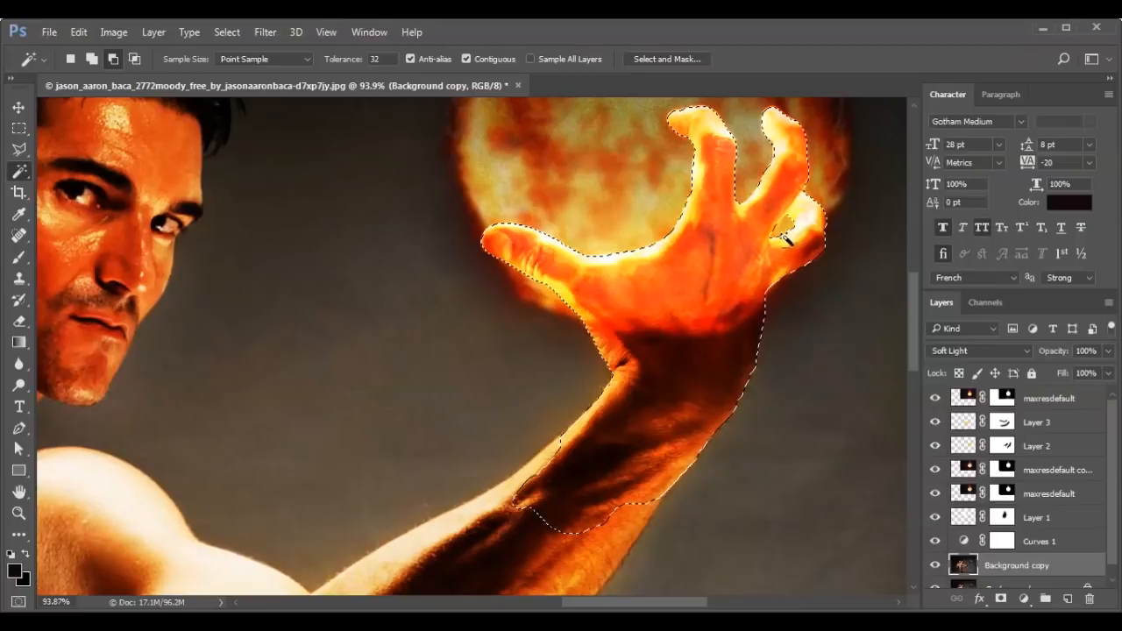
scroll(756, 247, down, 2)
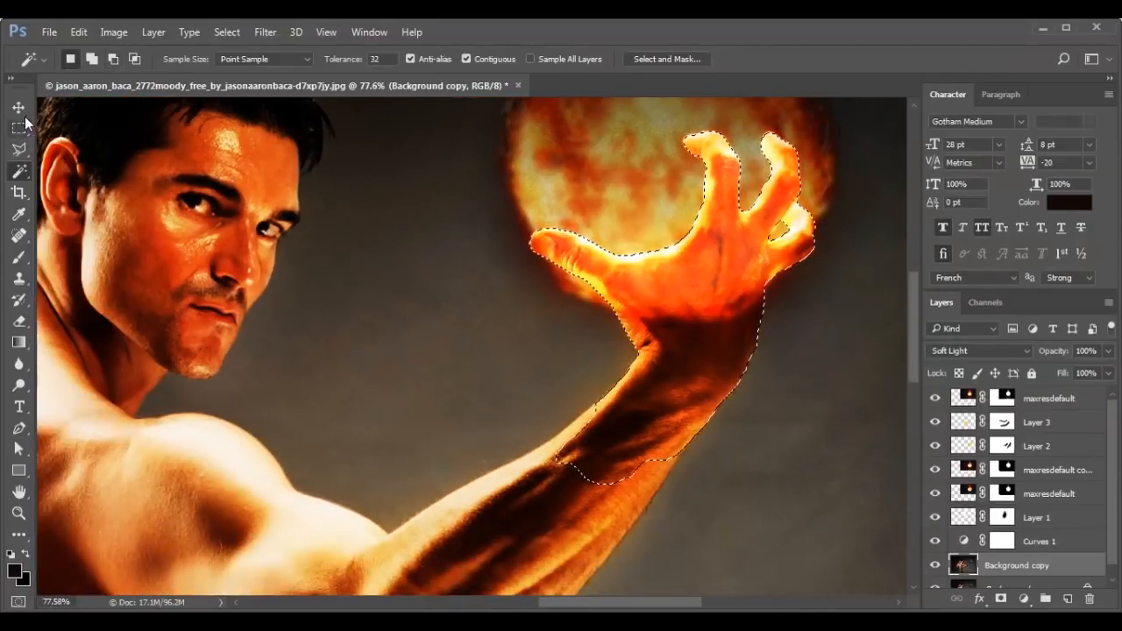
- Raise the top maxresdefault layer's opacity to 100%, fill the hand selection with black on its mask, and deselect
click(998, 401)
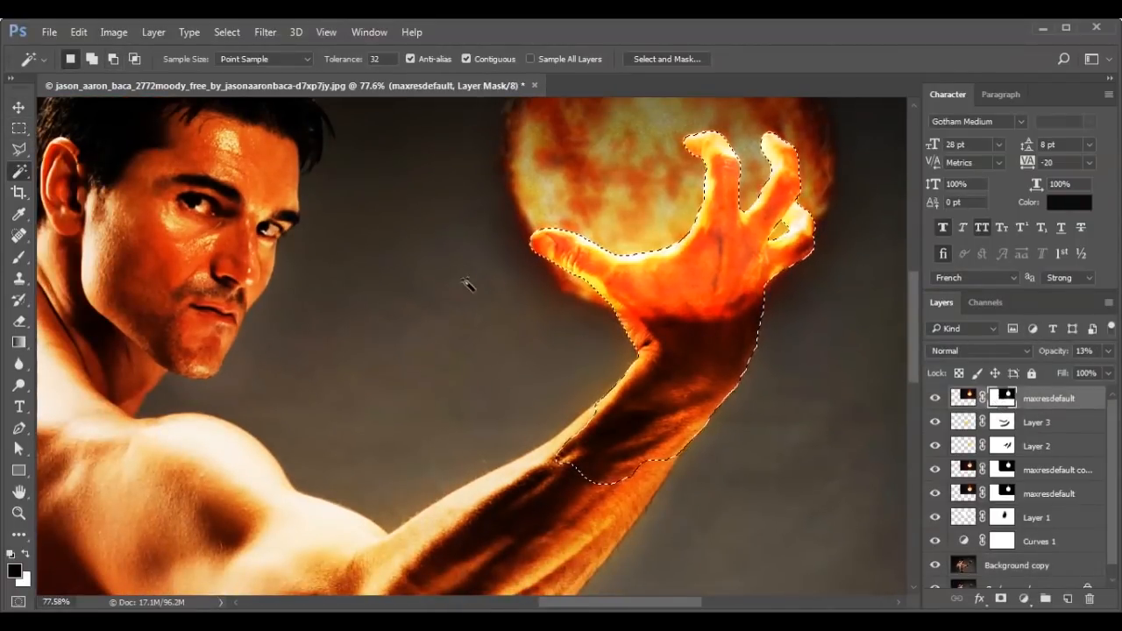
scroll(468, 281, down, 3)
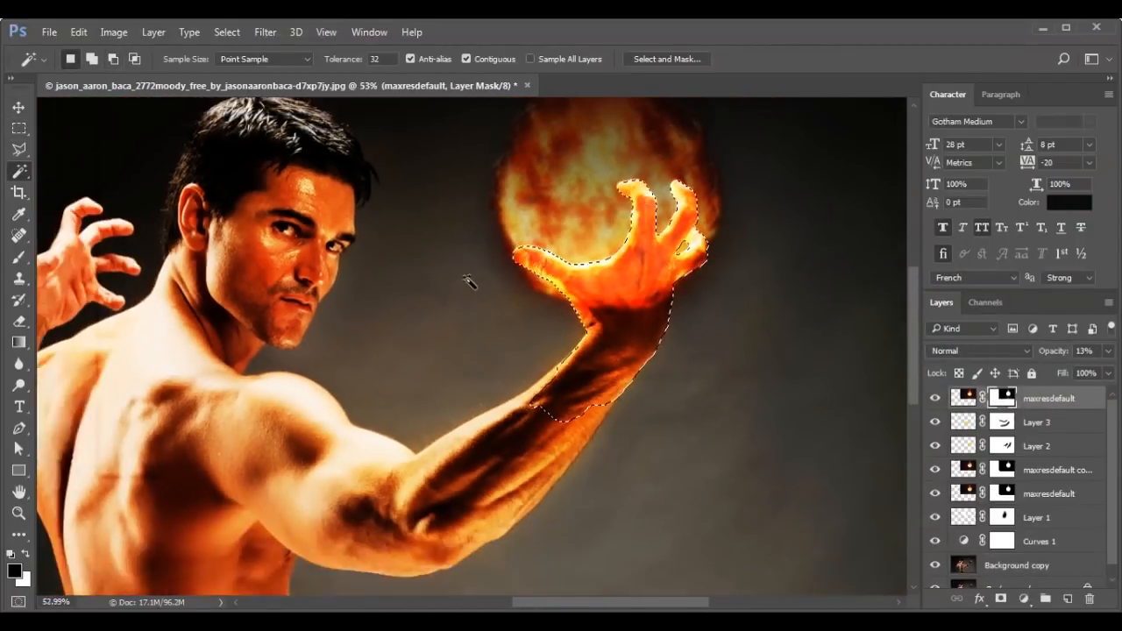
click(18, 107)
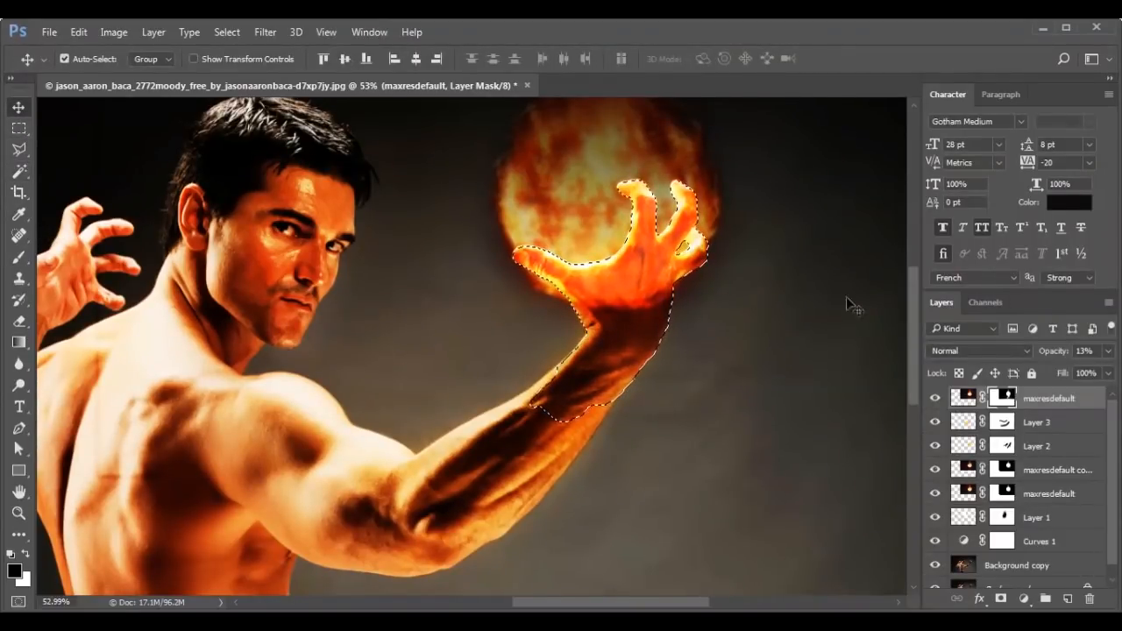
drag(1045, 354, 1118, 350)
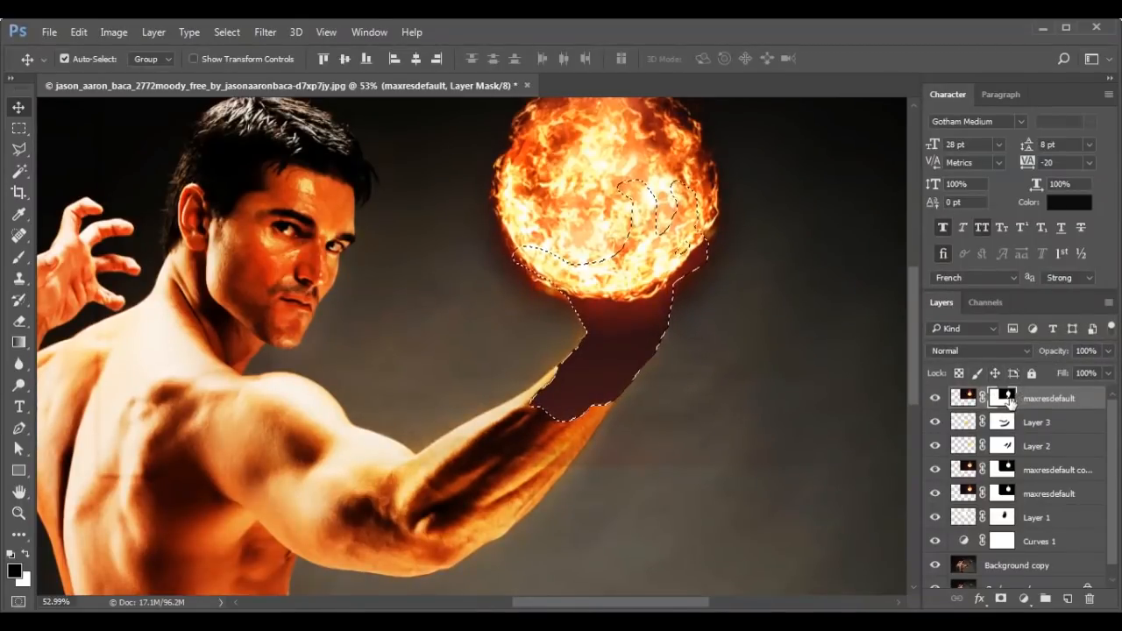
click(26, 554)
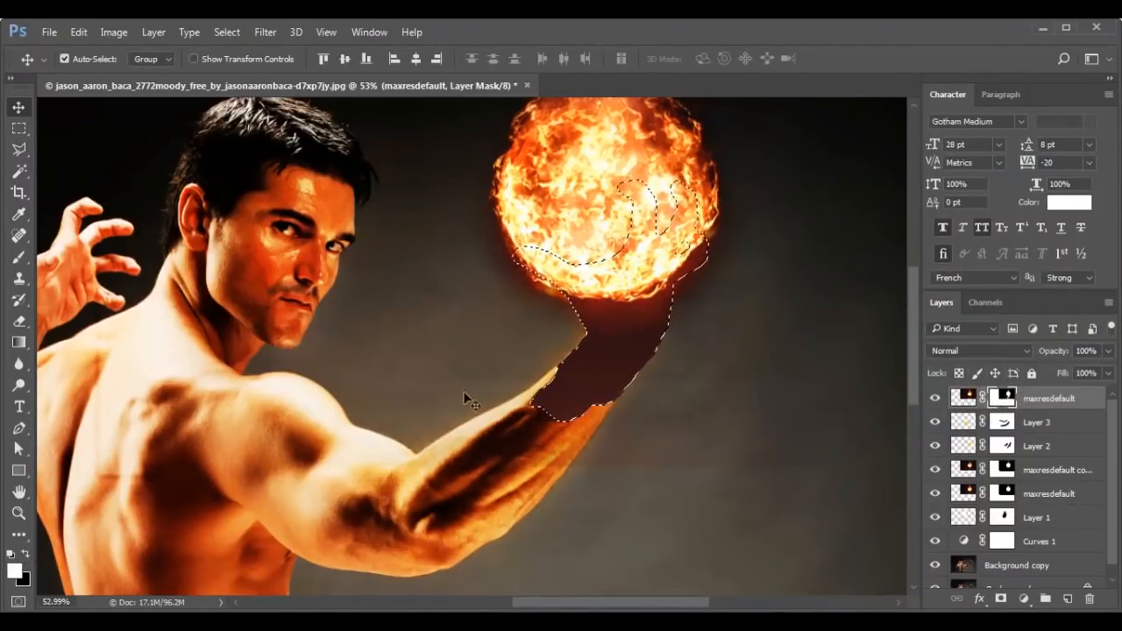
key(alt+BackSpace)
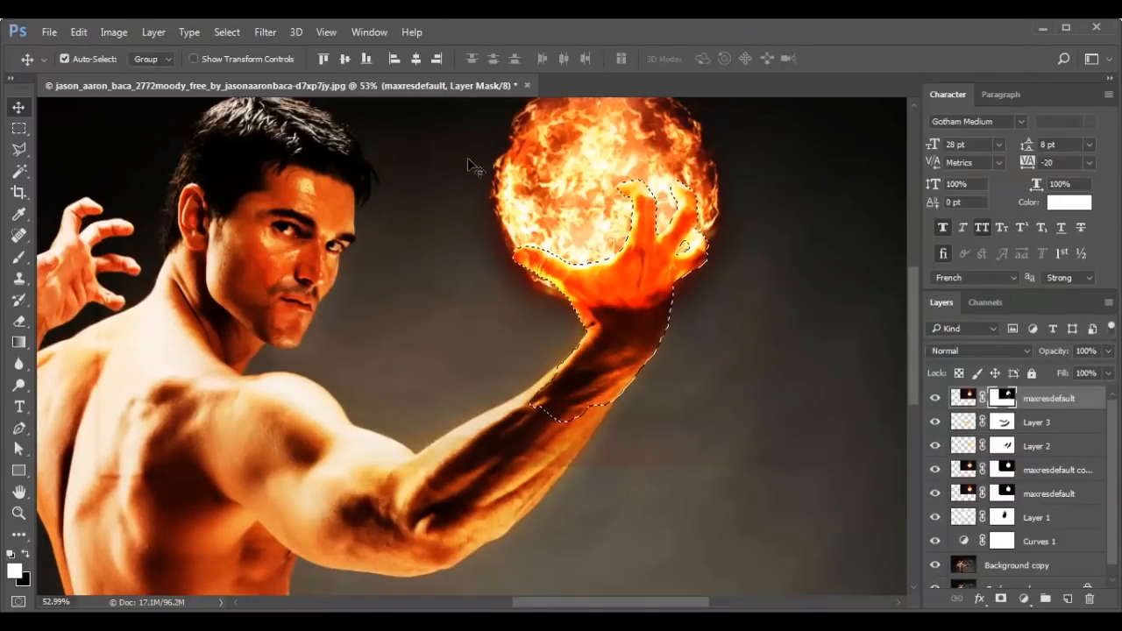
click(230, 32)
scroll(668, 350, down, 5)
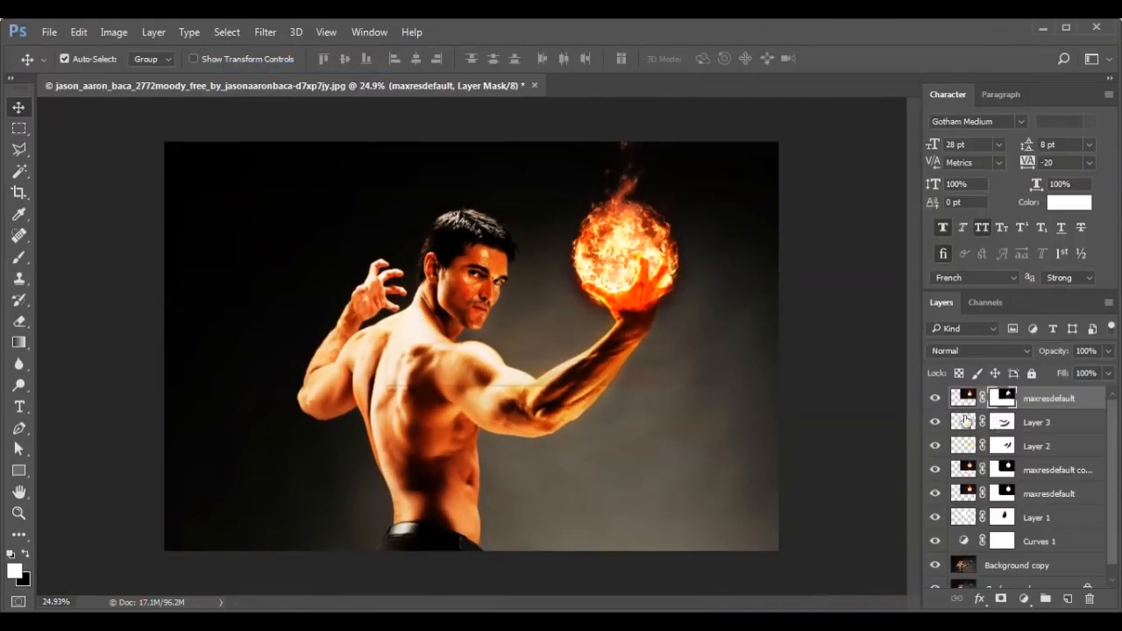
- Hide the top fireball layer's leftover image edges across the body by painting its mask black with a soft 480 px brush
click(936, 399)
click(936, 399)
click(18, 257)
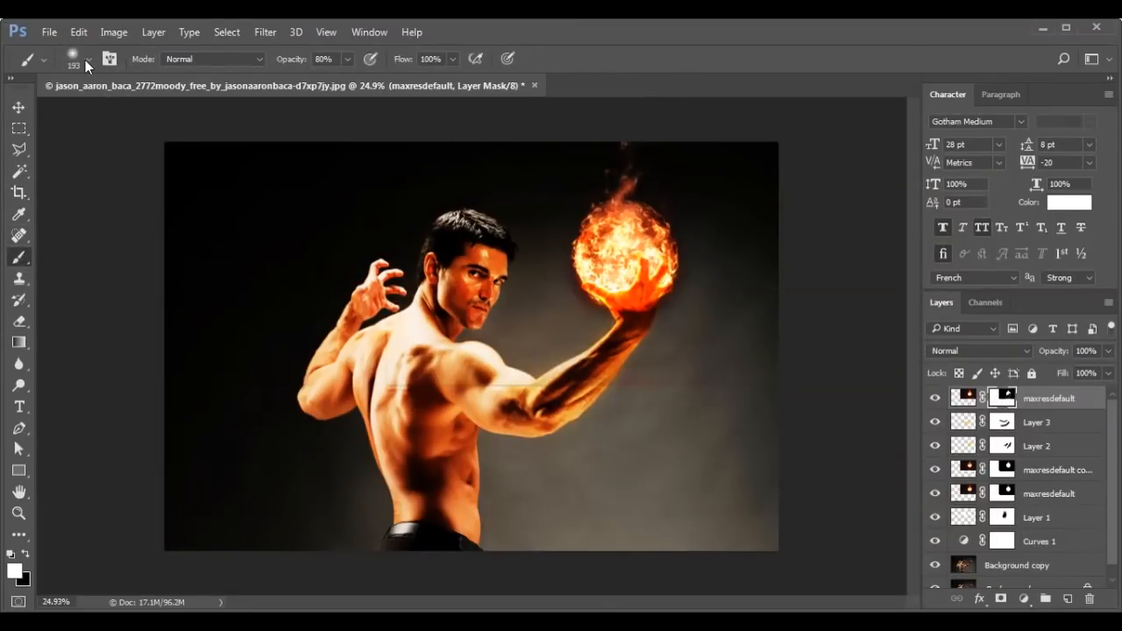
click(87, 59)
drag(184, 114, 188, 114)
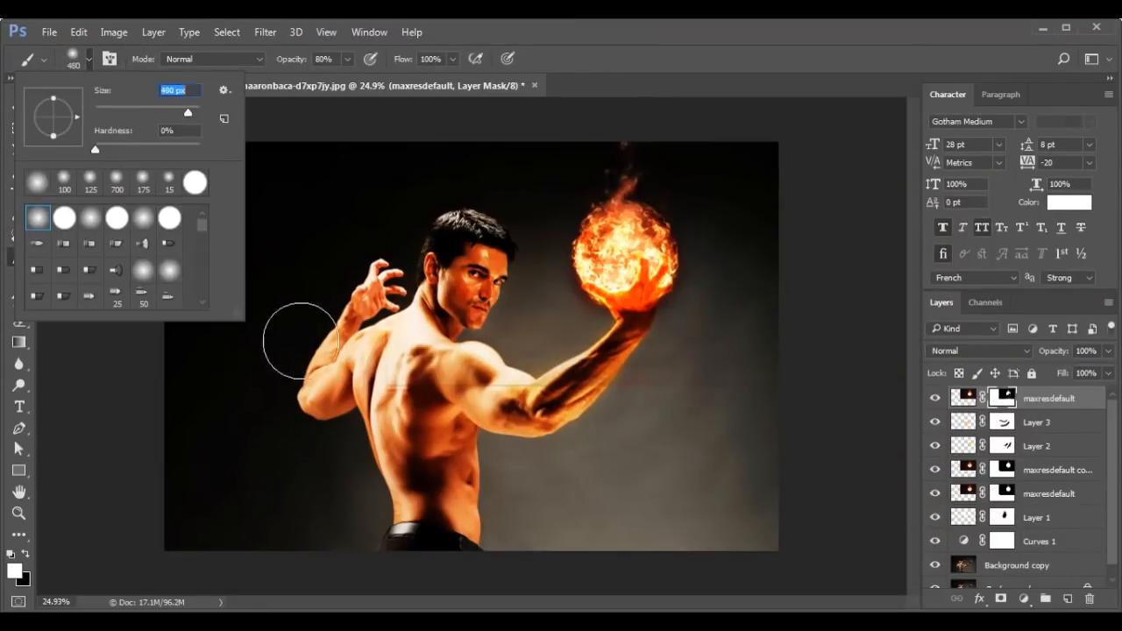
mouse_move(330, 331)
mouse_down()
mouse_move(368, 366)
mouse_move(566, 396)
mouse_up()
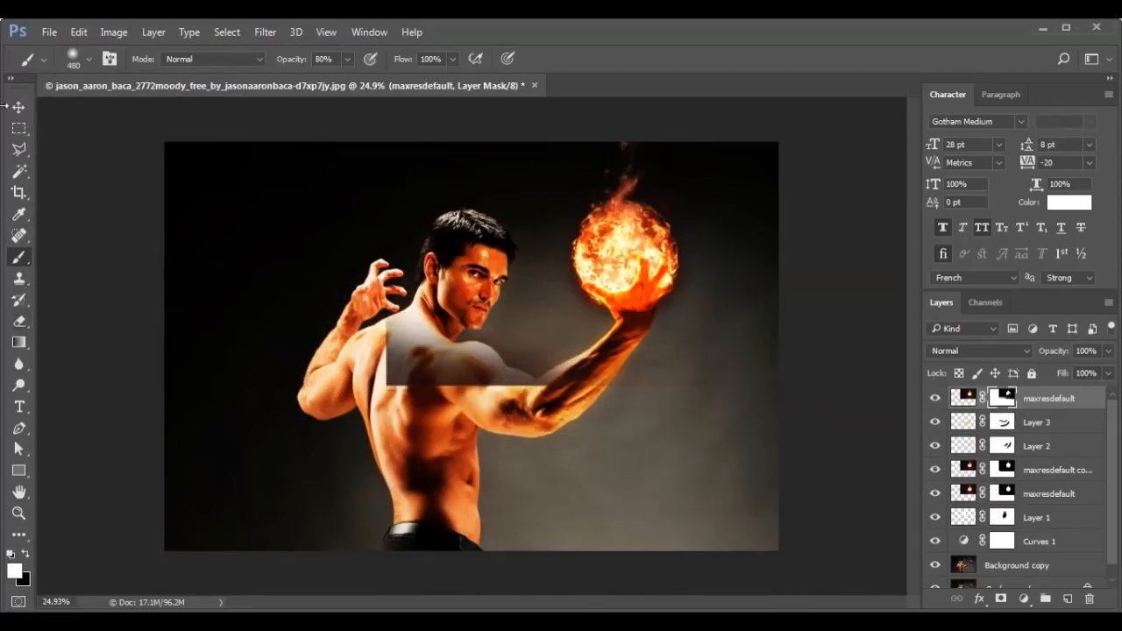
click(27, 555)
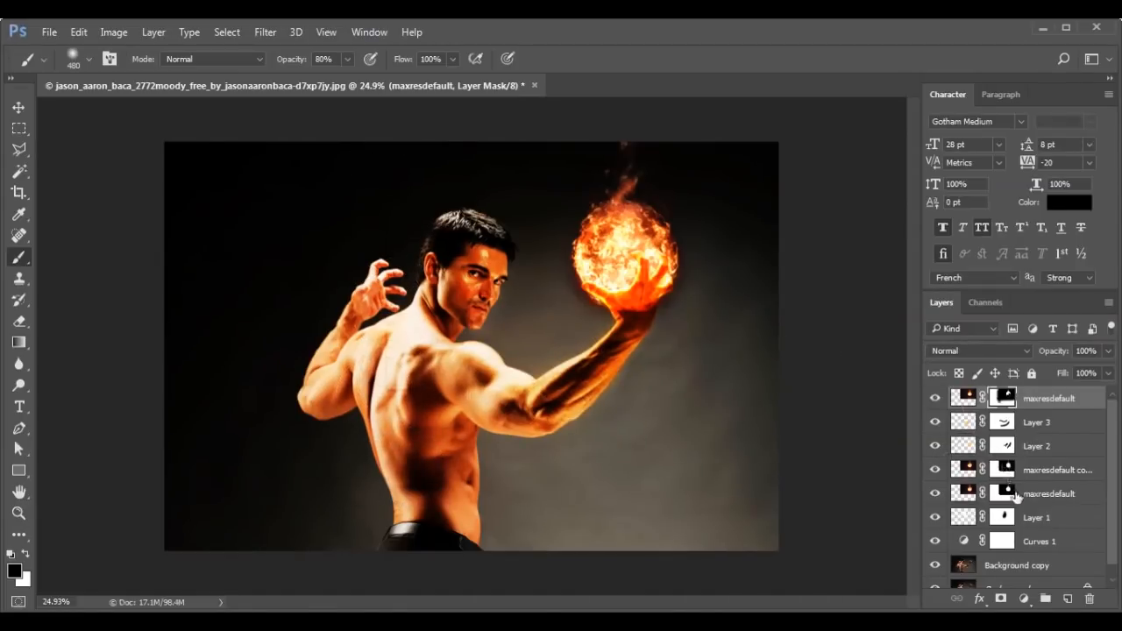
click(21, 110)
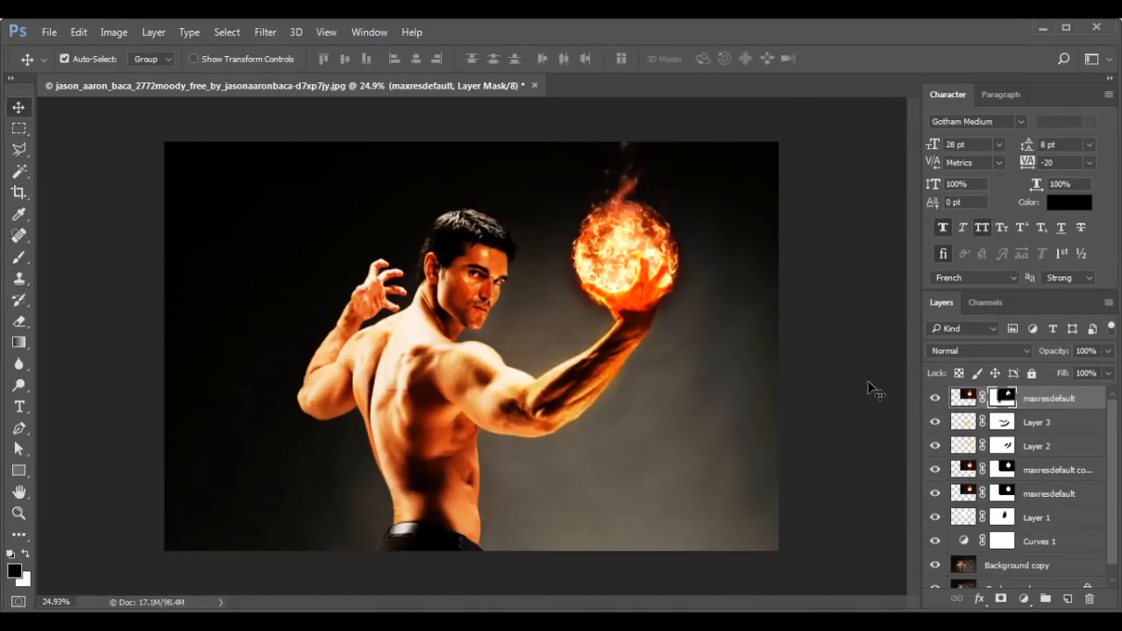
- Place the fire-png-679 image as an embedded file and rasterize its layer
click(51, 36)
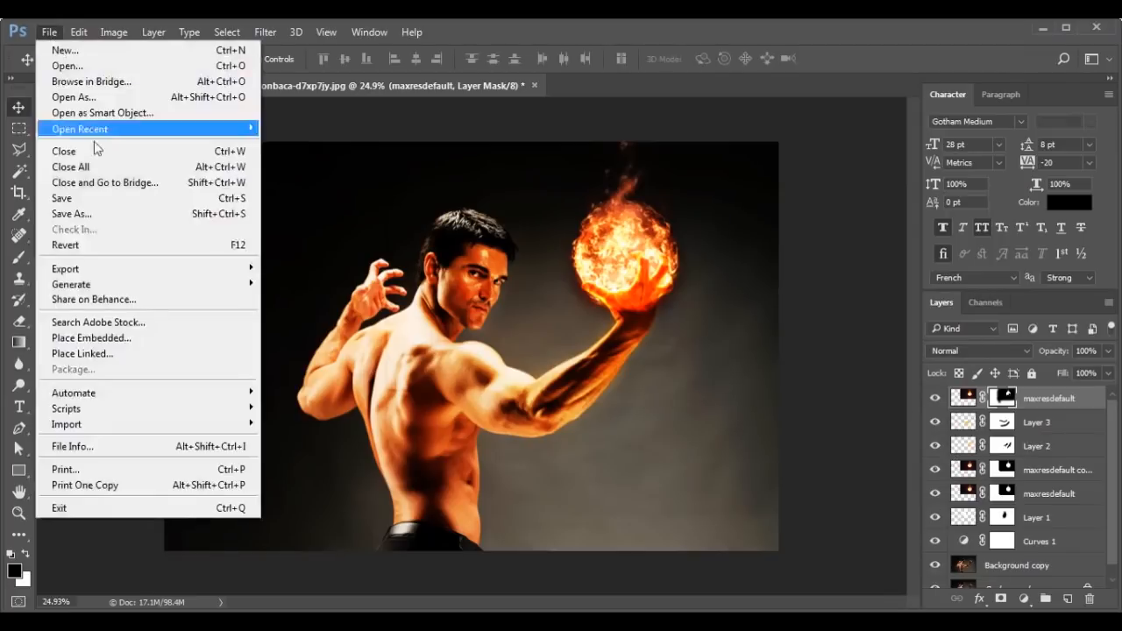
click(110, 338)
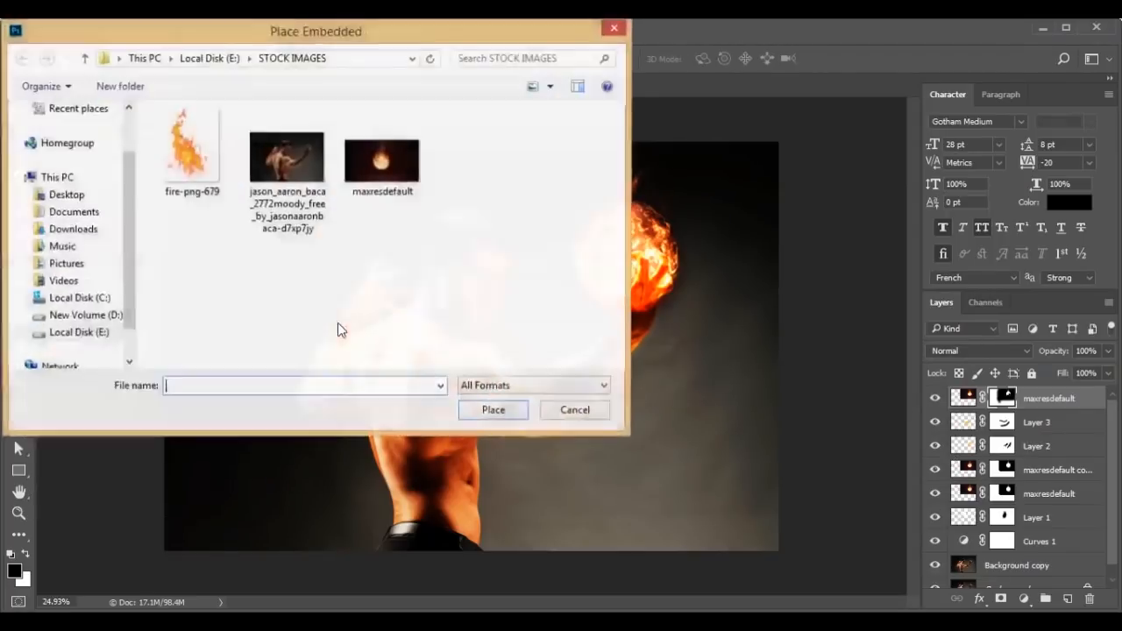
click(160, 168)
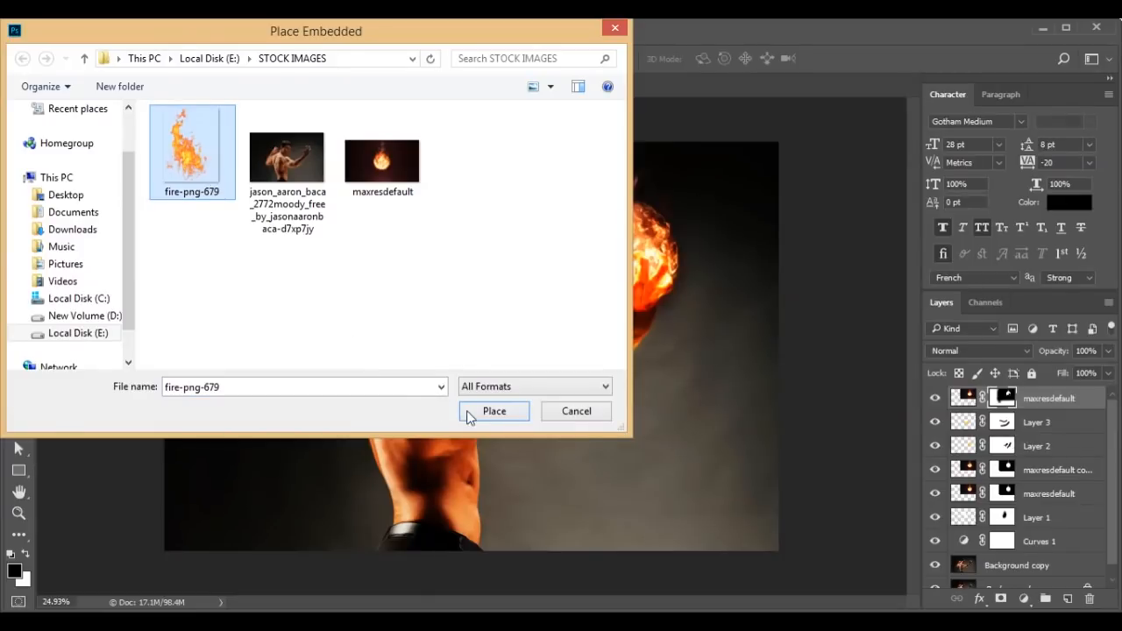
click(491, 411)
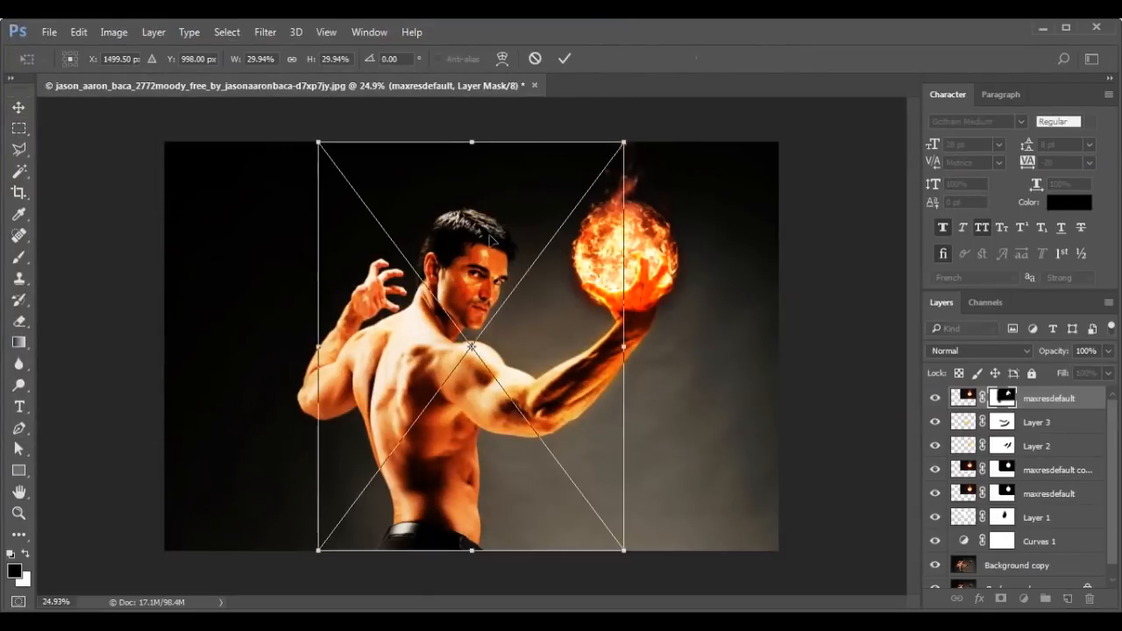
click(563, 59)
right_click(986, 401)
click(670, 379)
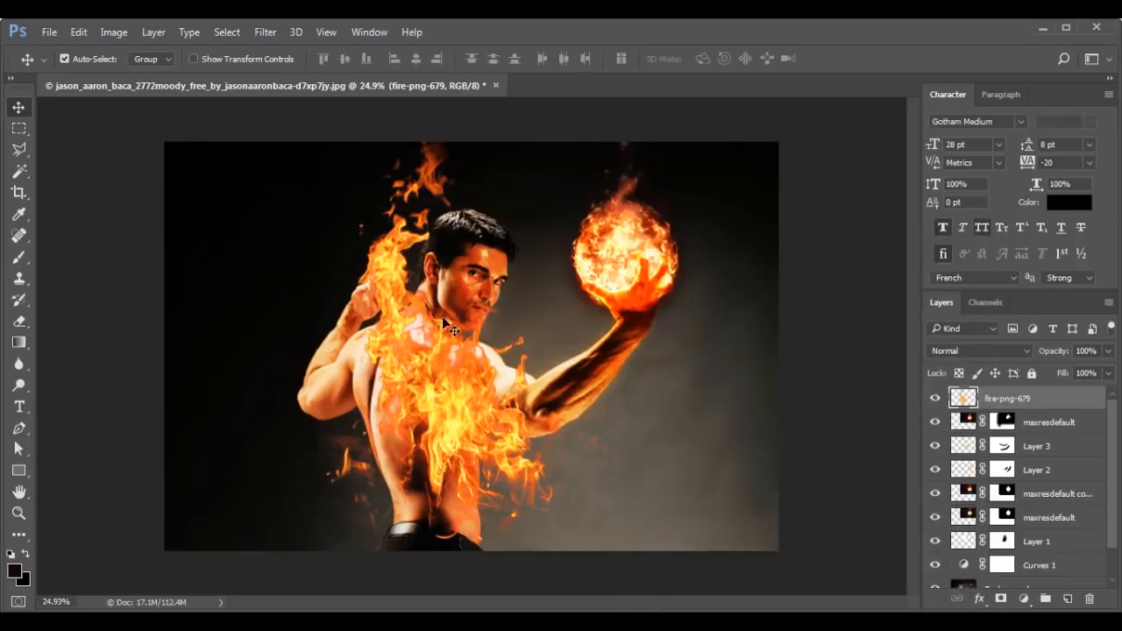
- Scale the fire-png-679 flames to 25.65% and position them over the left side of the fireball
key(ctrl+t)
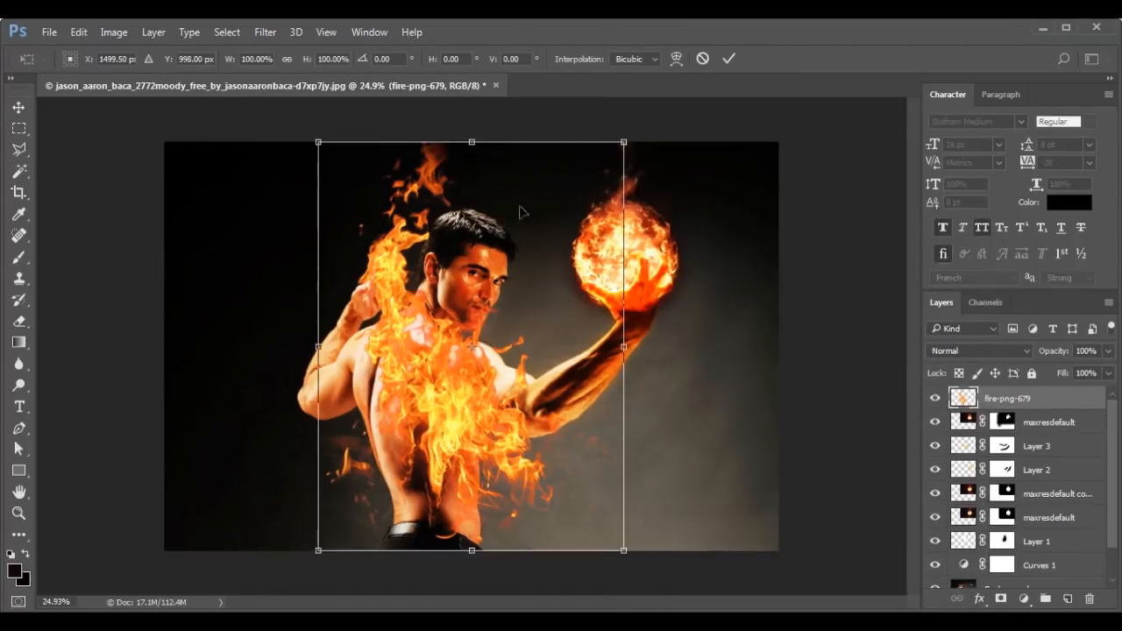
drag(609, 151, 530, 235)
drag(500, 321, 637, 235)
drag(648, 187, 607, 246)
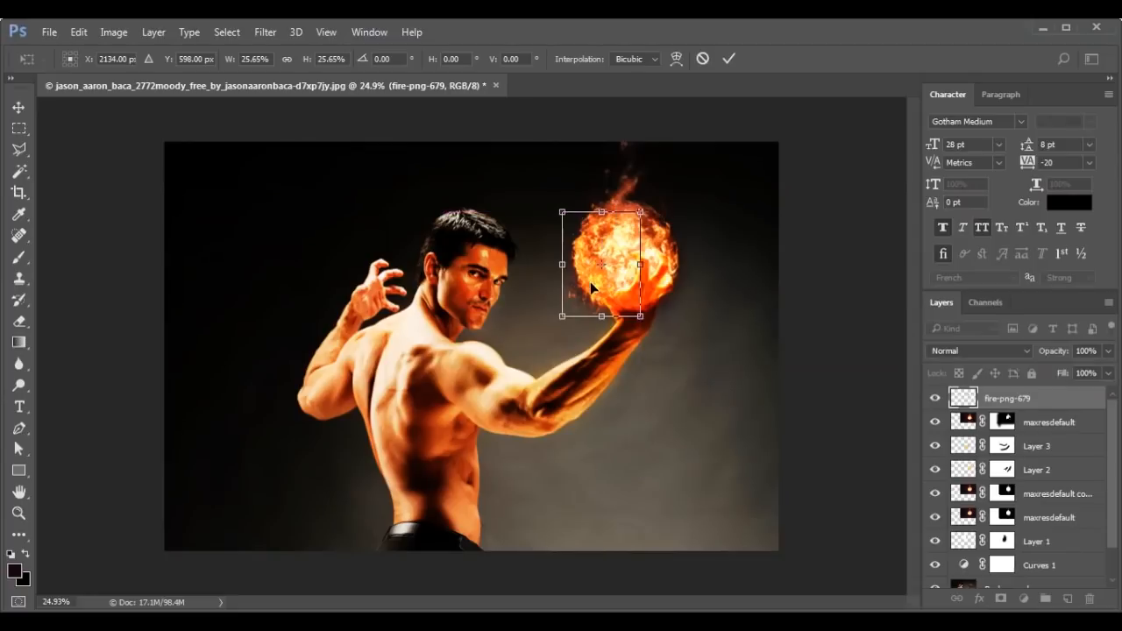
scroll(594, 311, up, 3)
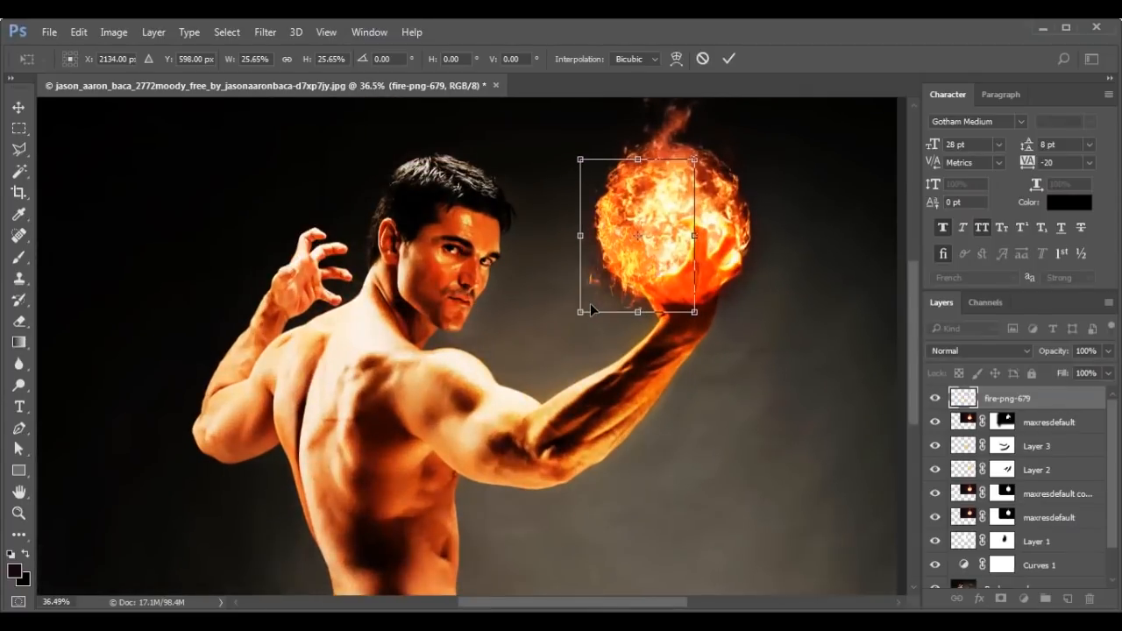
key(Return)
click(934, 398)
click(935, 398)
drag(613, 232, 606, 228)
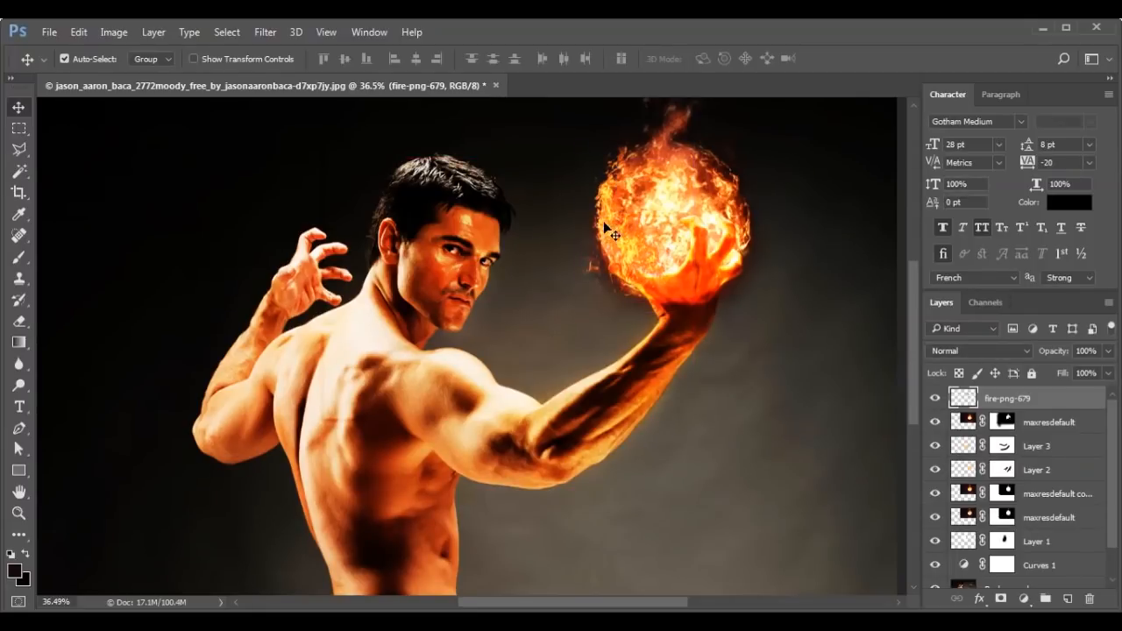
- Add a mask to the fire-png-679 layer and fade the flames near the fingers with a black brush at 60% opacity
click(1001, 600)
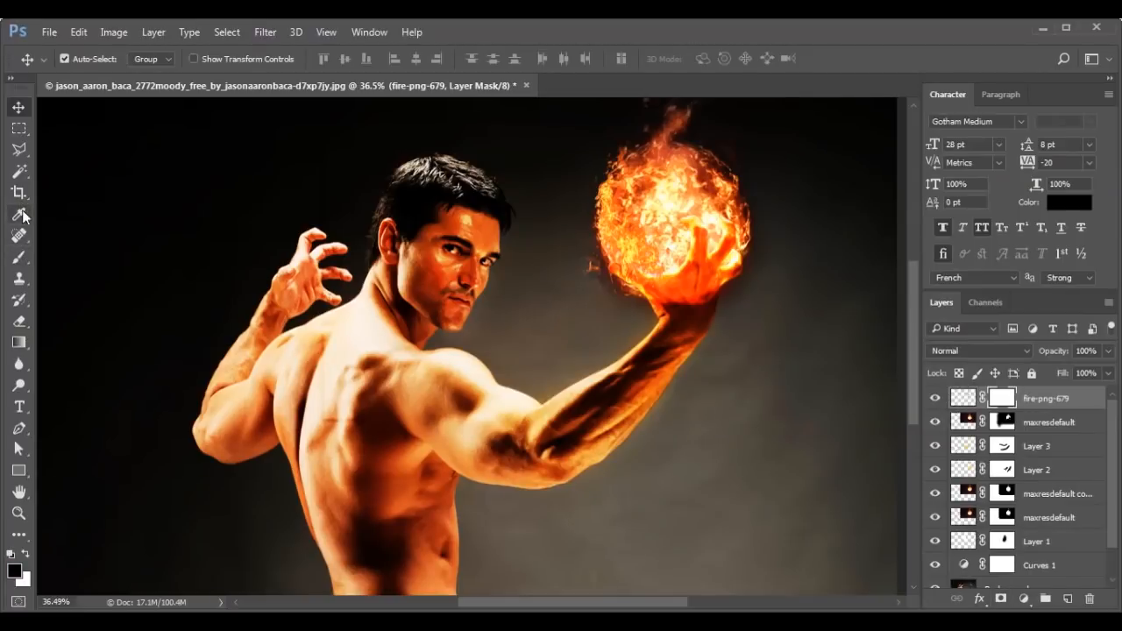
click(18, 257)
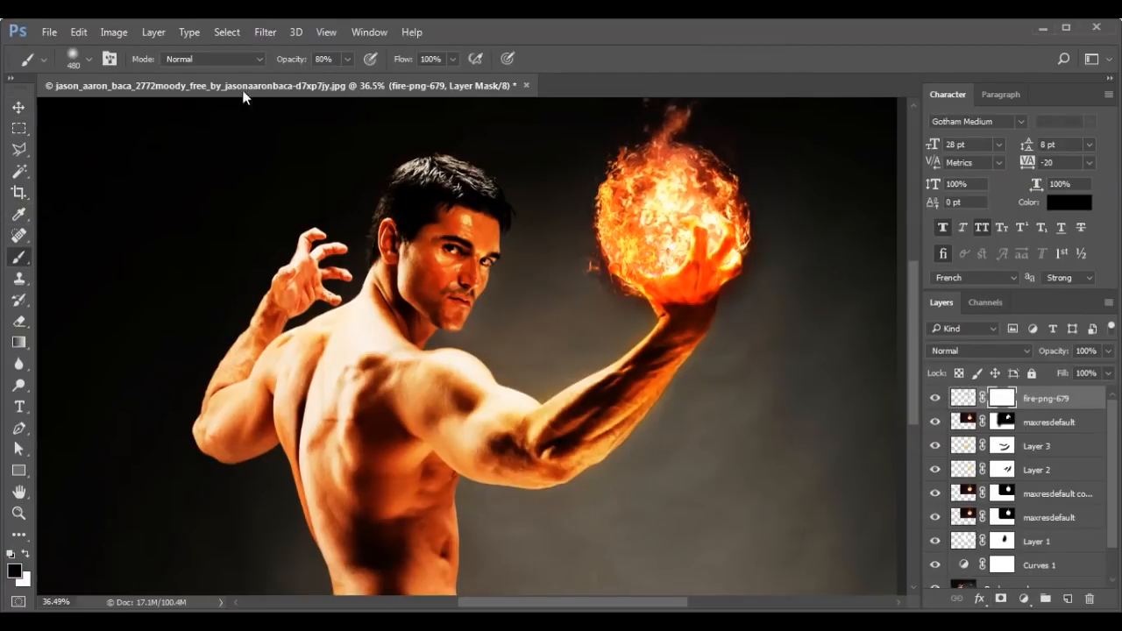
drag(298, 61, 283, 68)
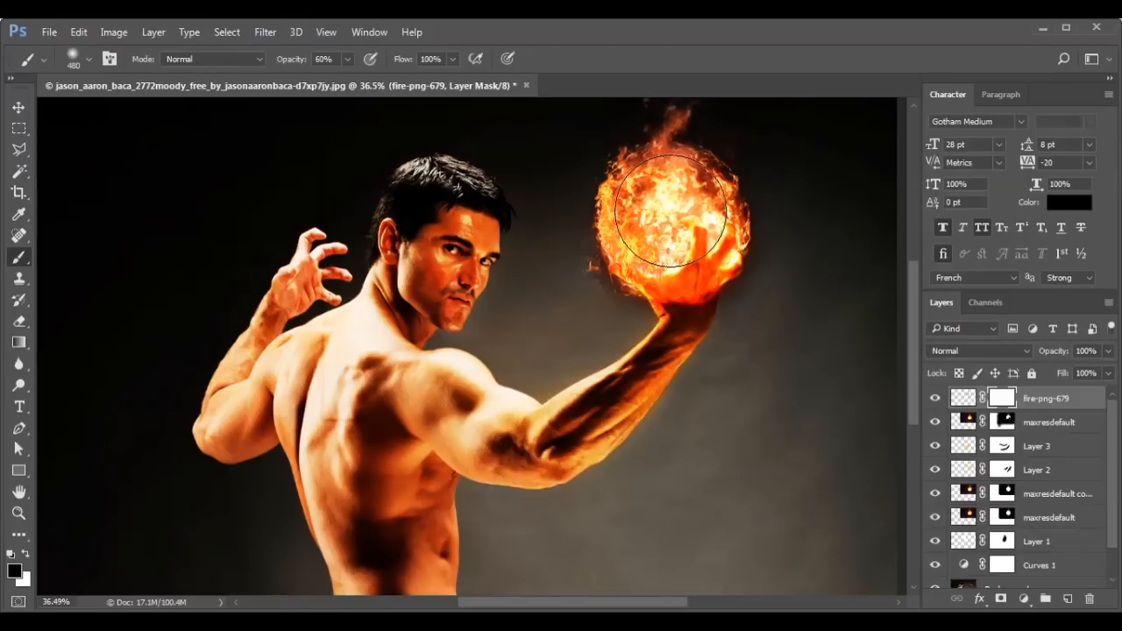
mouse_move(707, 246)
mouse_down()
mouse_move(679, 206)
mouse_move(717, 241)
mouse_up()
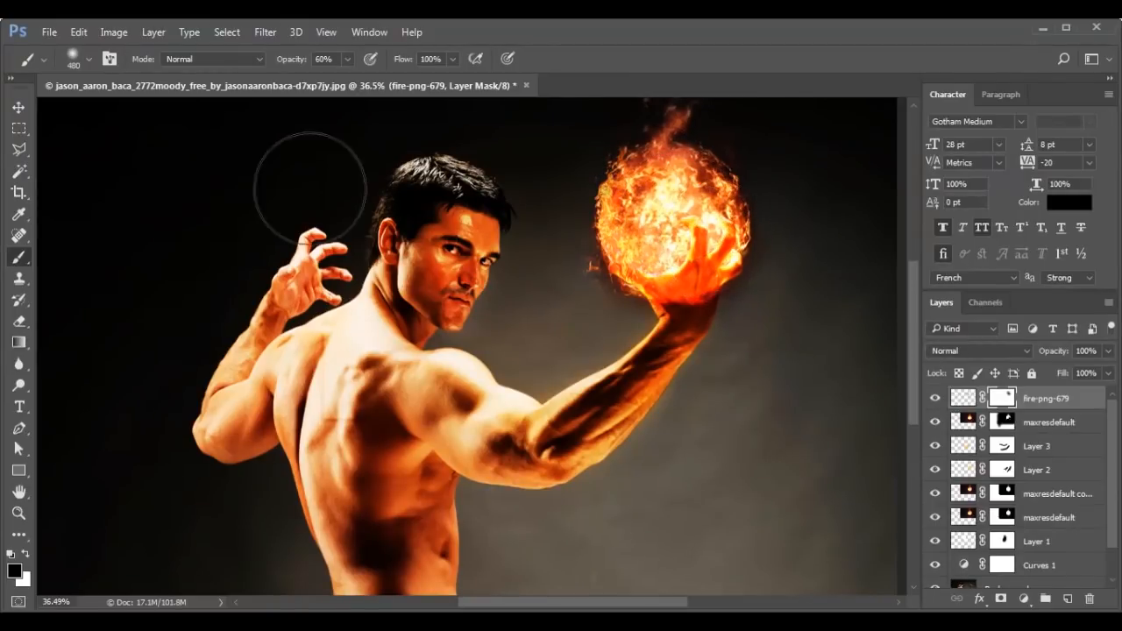
click(18, 107)
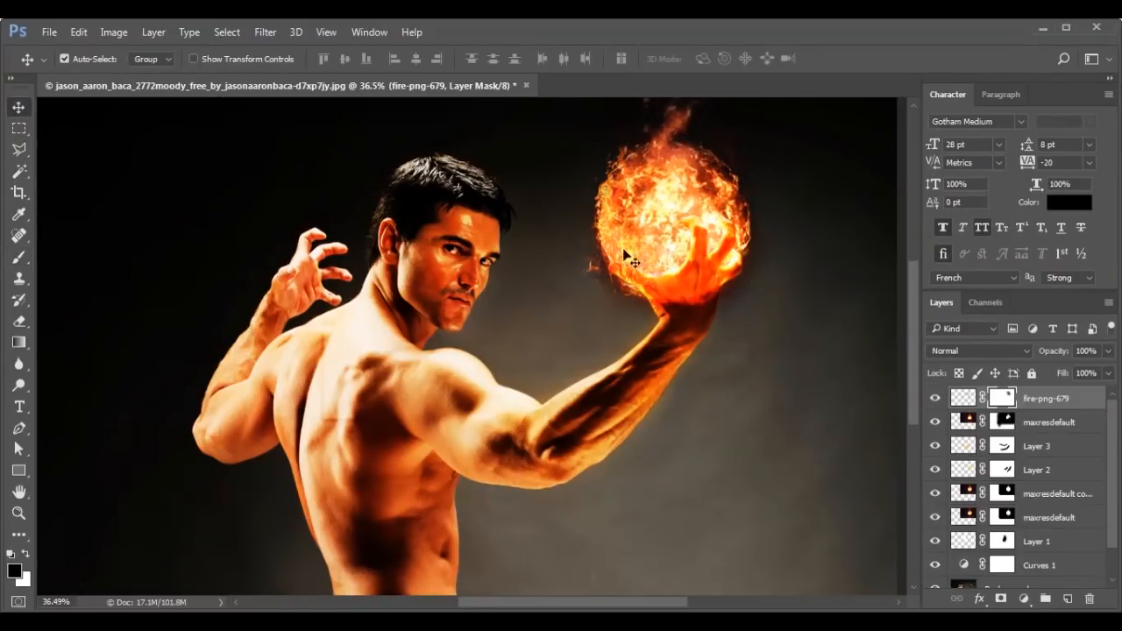
- Compare the fireball with and without the fire-png-679 layer and shift the flames slightly along its left edge
click(935, 402)
click(936, 402)
mouse_move(601, 195)
mouse_down()
mouse_move(614, 176)
mouse_move(625, 180)
mouse_move(608, 213)
mouse_up()
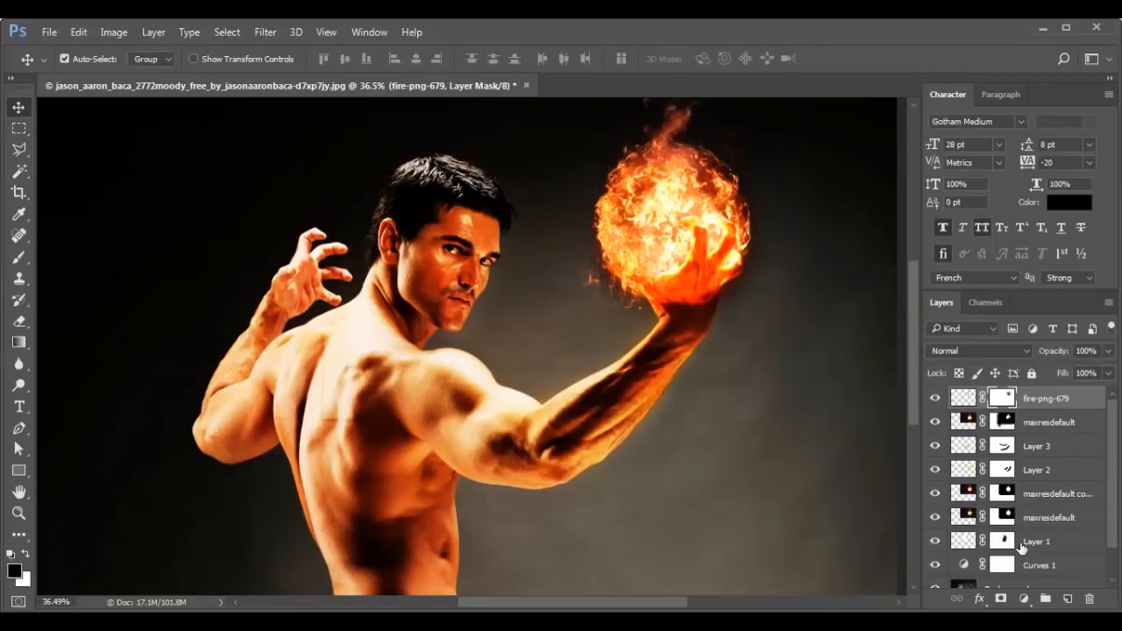
- Add a Color Balance adjustment clipped to the fire-png-679 layer and set its midtone cyan–red value to 75
click(1024, 599)
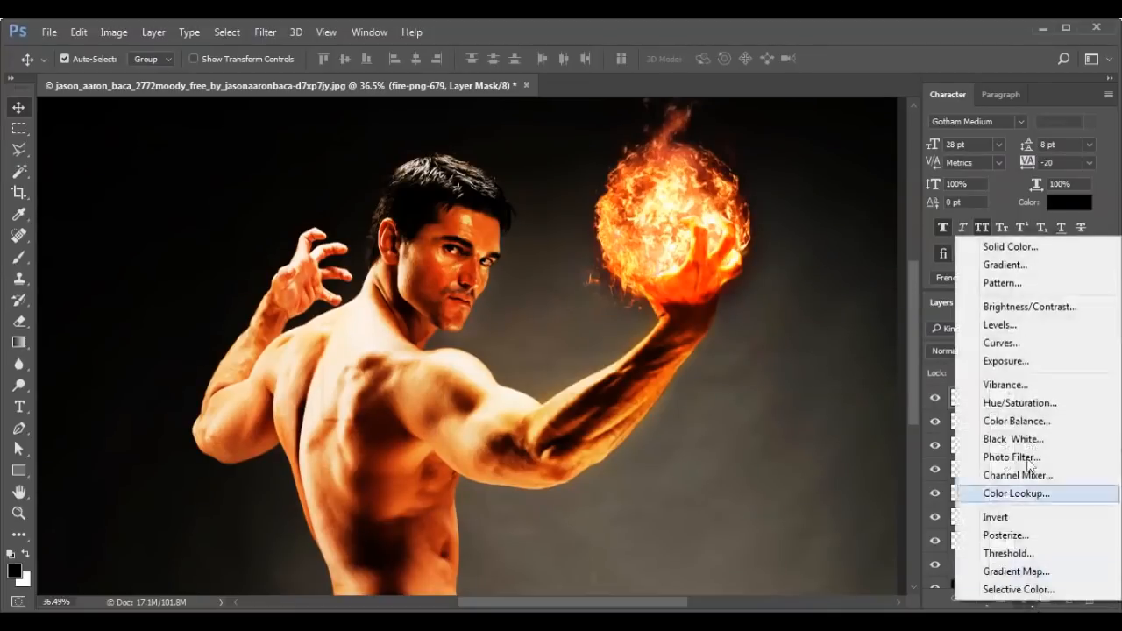
click(1016, 421)
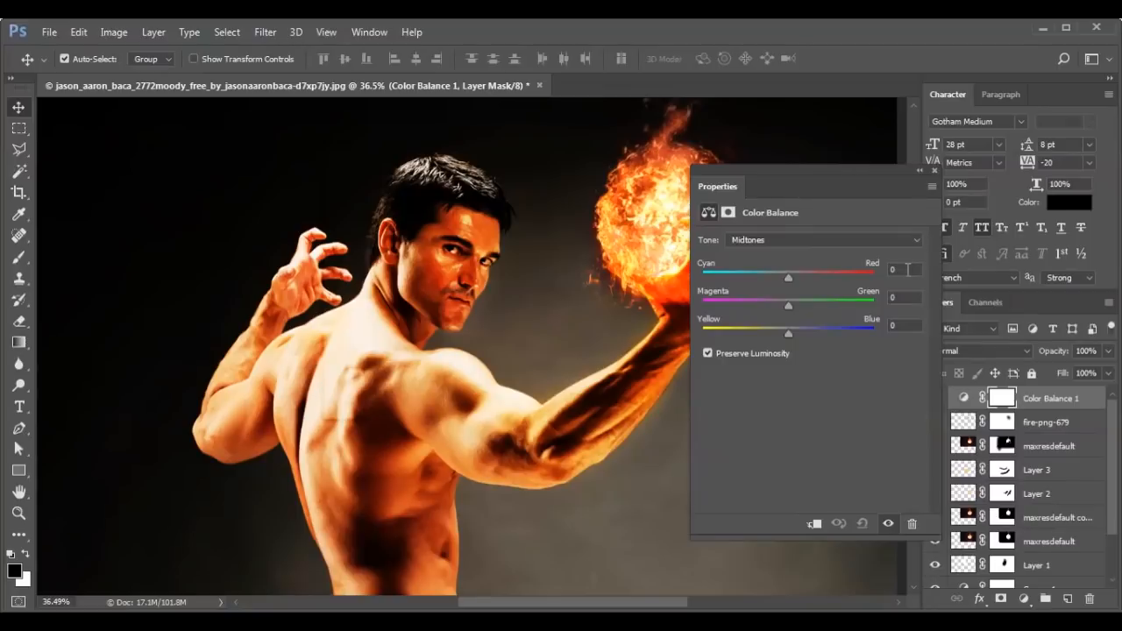
text(75)
click(815, 524)
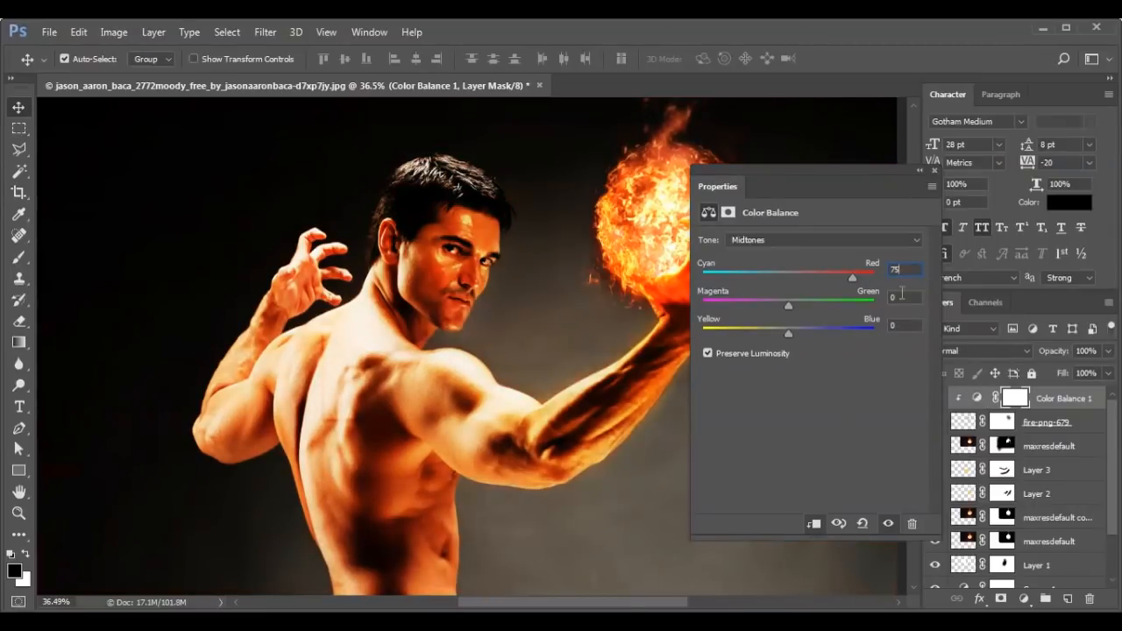
- Adjust the midtone magenta–green and yellow–blue values of the Color Balance layer and compare the flames with and without it
text(-3)
text(0)
text(30)
click(933, 171)
click(936, 406)
click(936, 406)
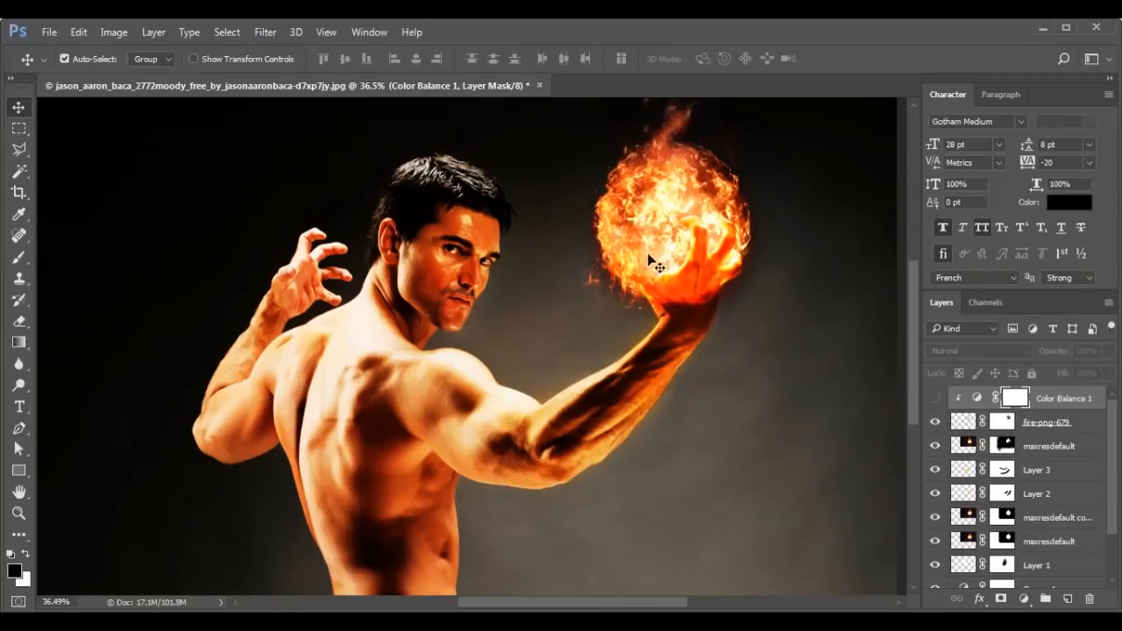
click(936, 400)
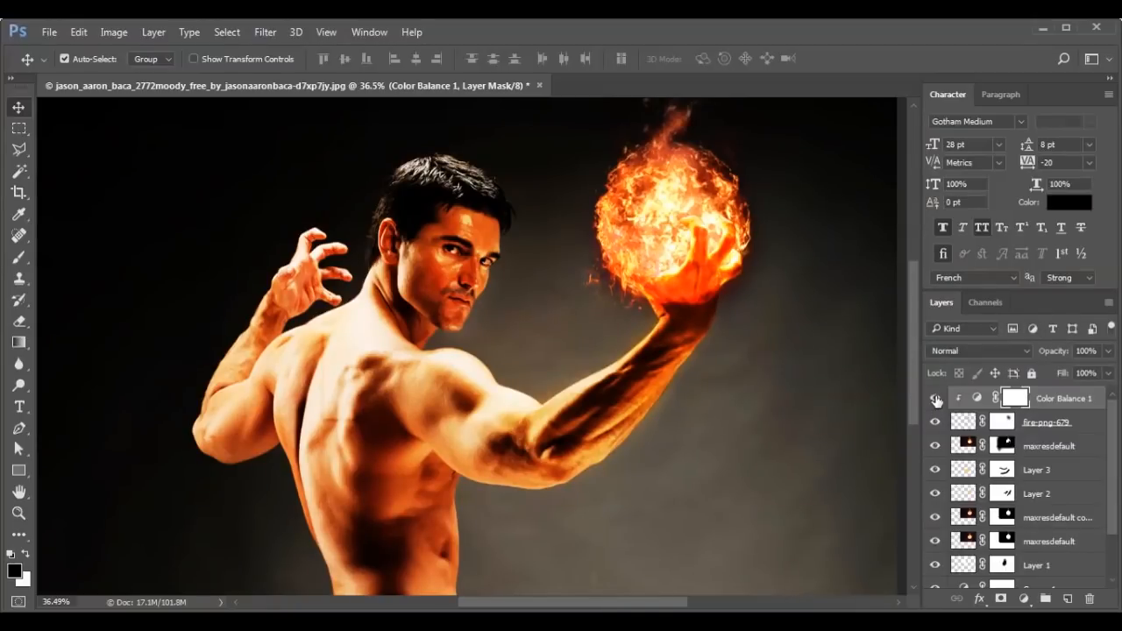
- Duplicate the fire-png-679 layer together with its clipped Color Balance 1 adjustment
click(1043, 426)
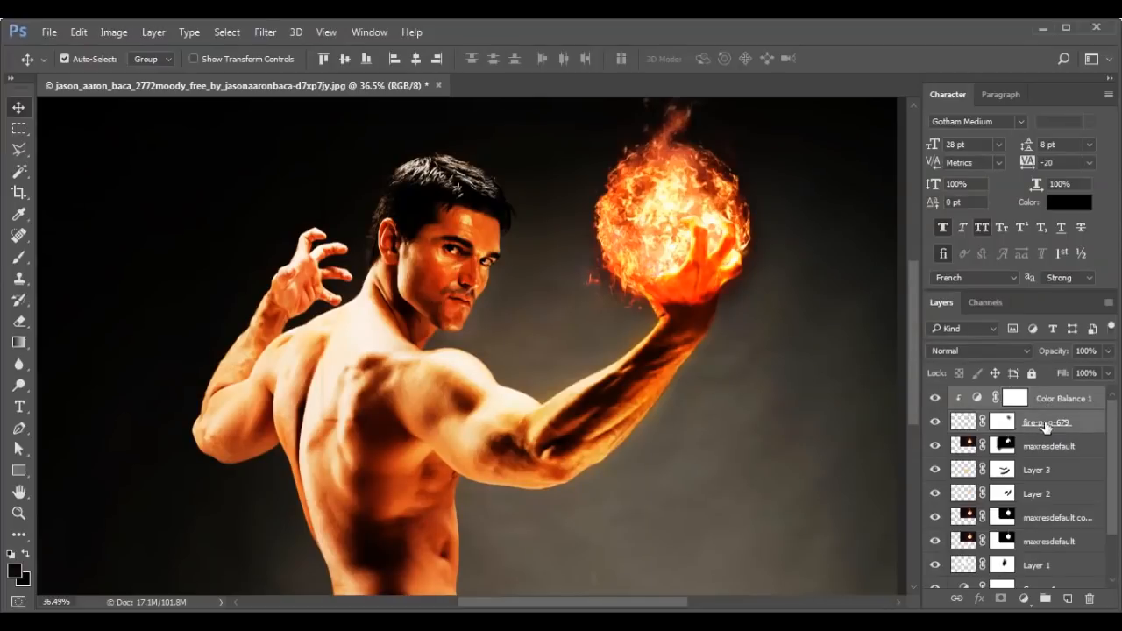
shift+click(1047, 412)
drag(1047, 412, 1069, 600)
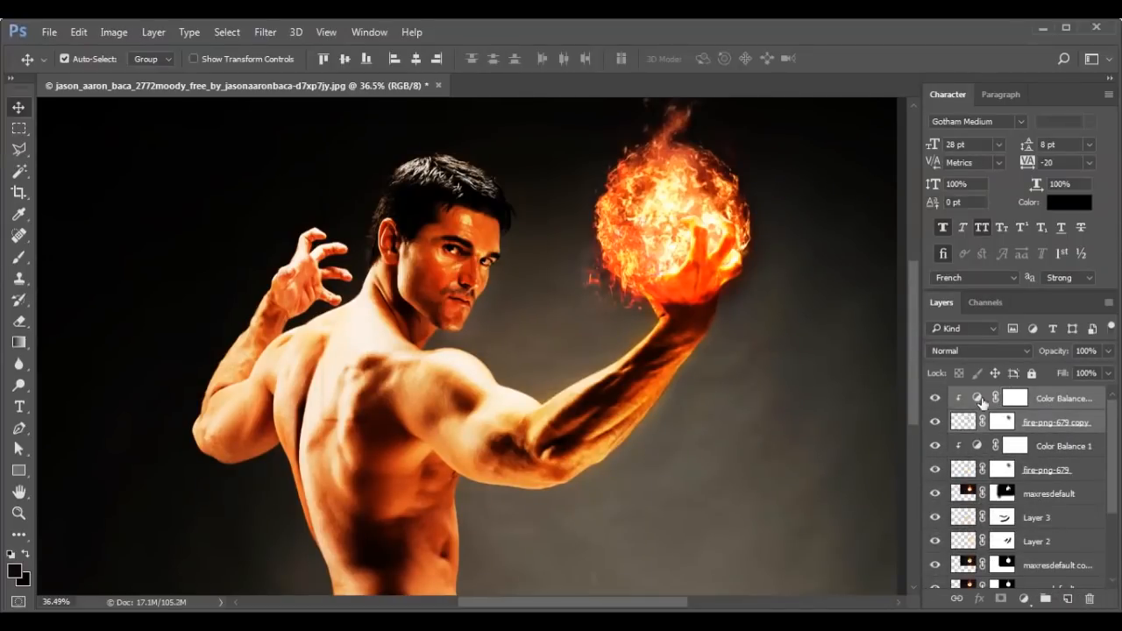
- Flip the fire-png-679 copy flames horizontally, rotate them about 33 degrees counterclockwise and place them along the fireball's right edge
drag(618, 342, 1010, 421)
click(1027, 424)
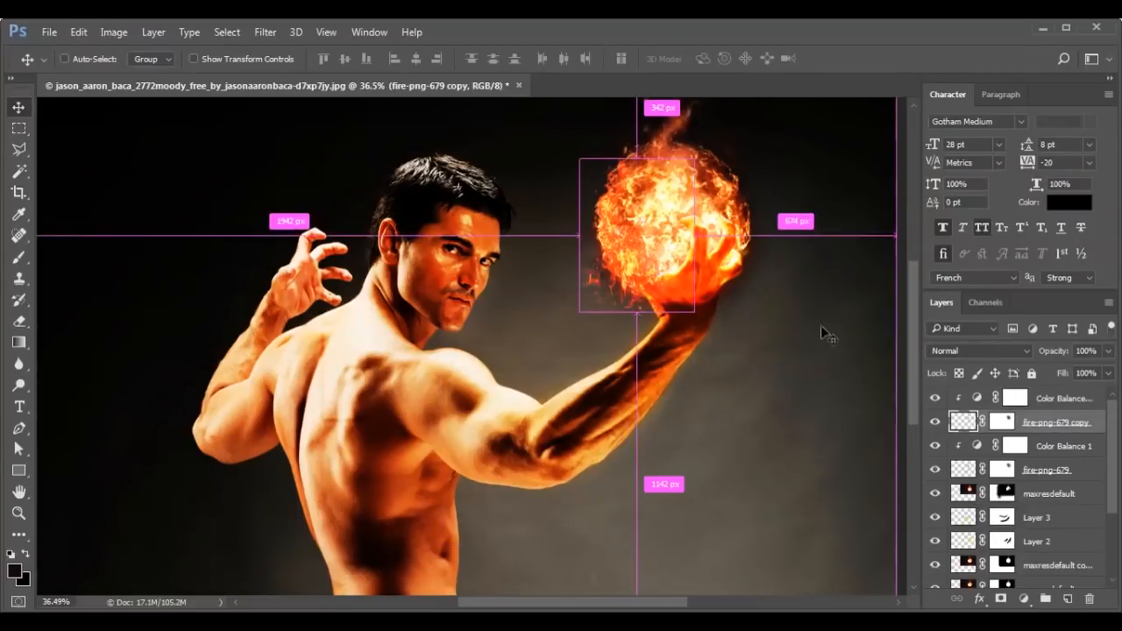
key(ctrl+t)
right_click(650, 225)
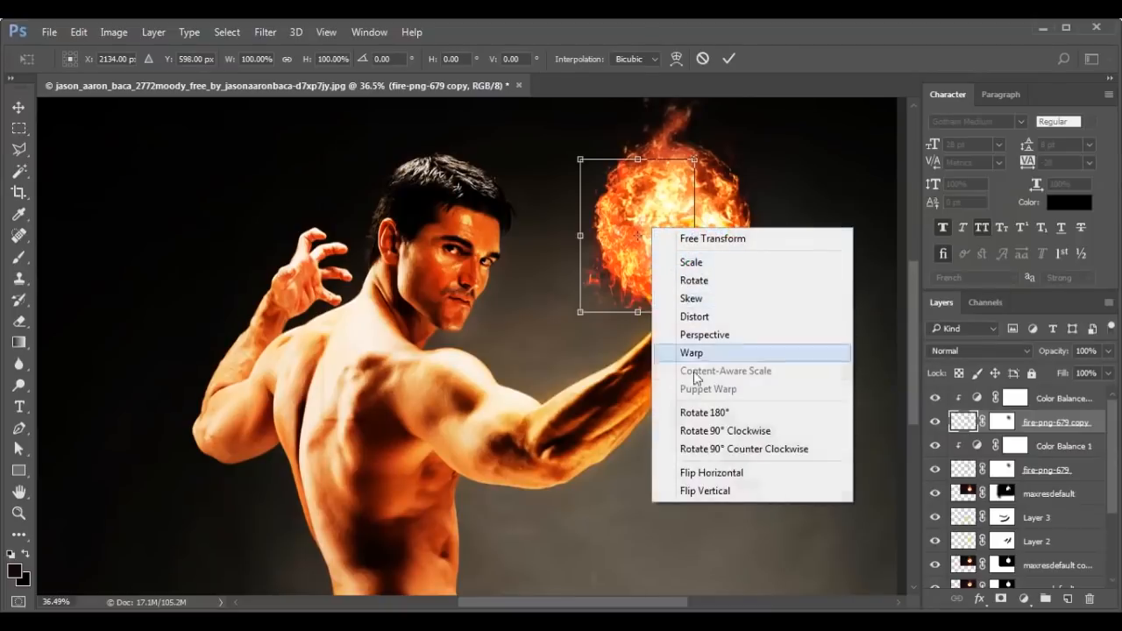
click(703, 473)
drag(524, 150, 498, 224)
drag(664, 205, 694, 203)
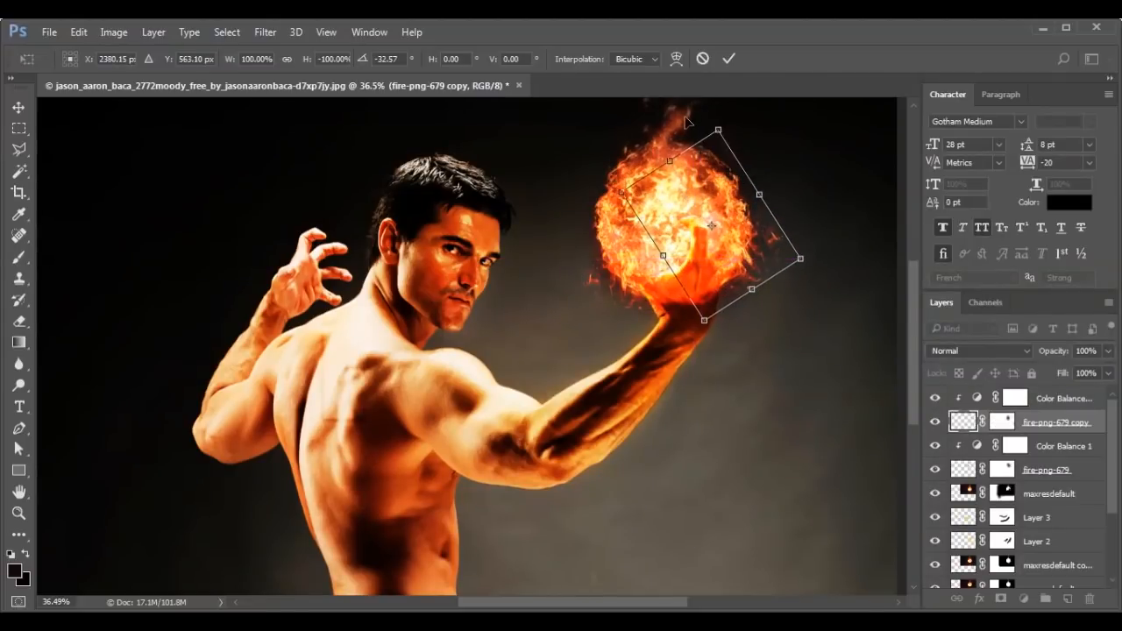
click(729, 59)
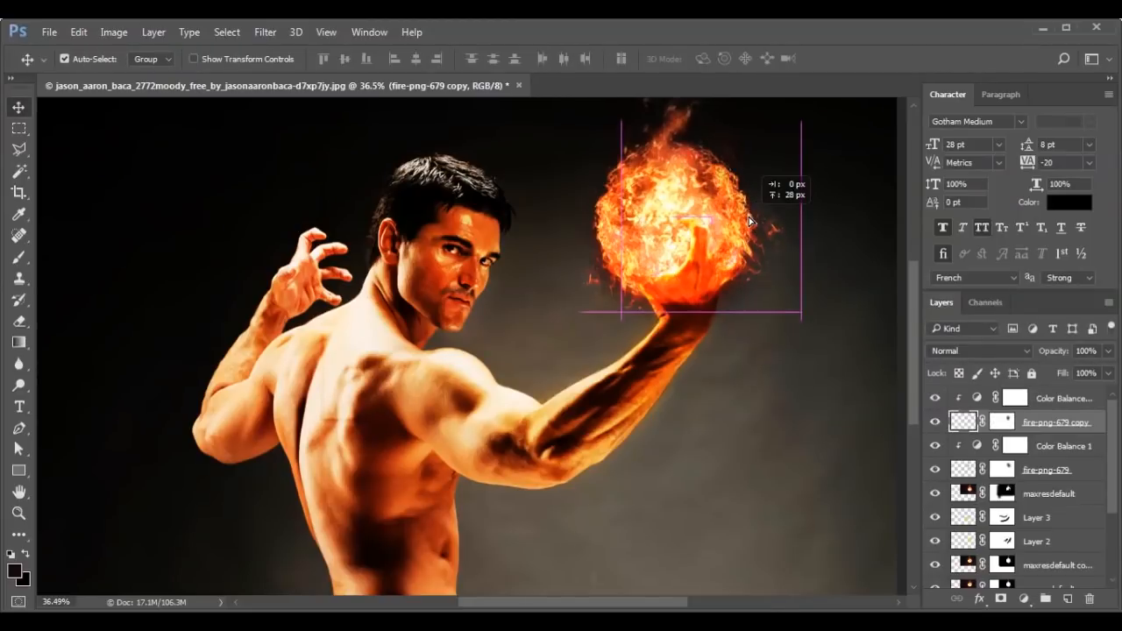
click(1001, 421)
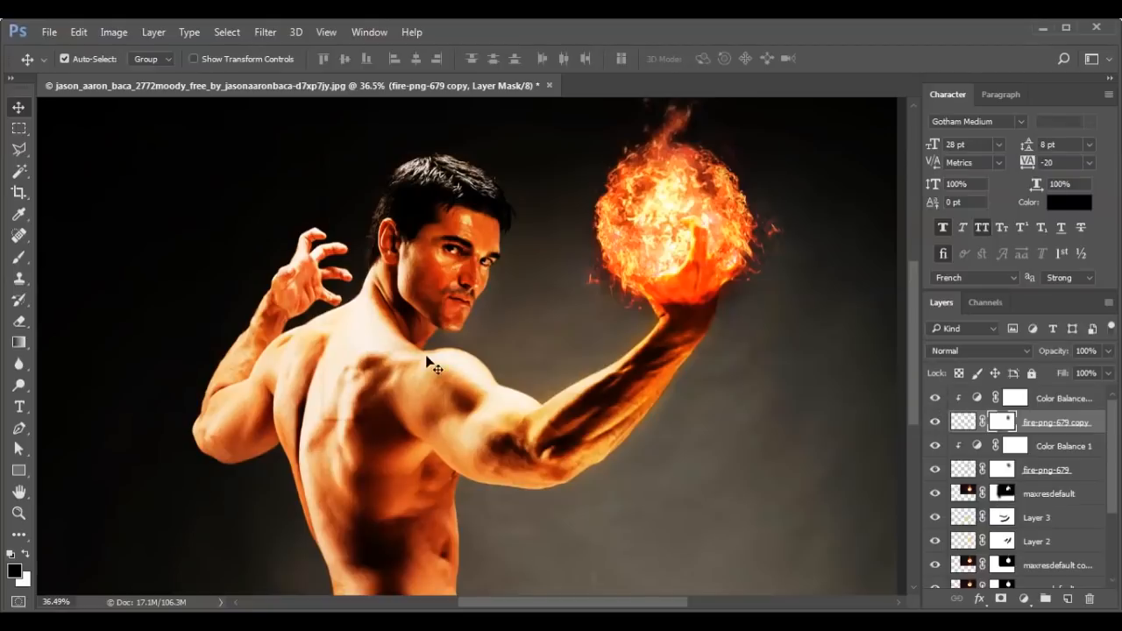
- Add a Curves adjustment clipped to the fire-png-679 layer and pull the RGB midtones down to input 146, output 115
scroll(749, 347, down, 3)
scroll(705, 283, up, 2)
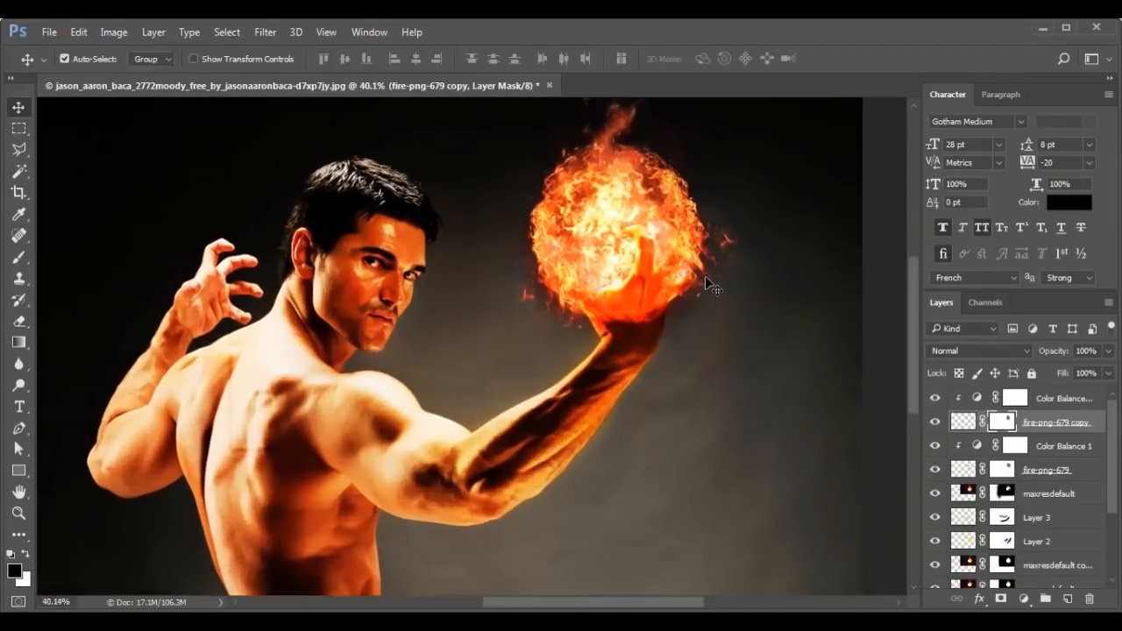
click(479, 303)
click(531, 295)
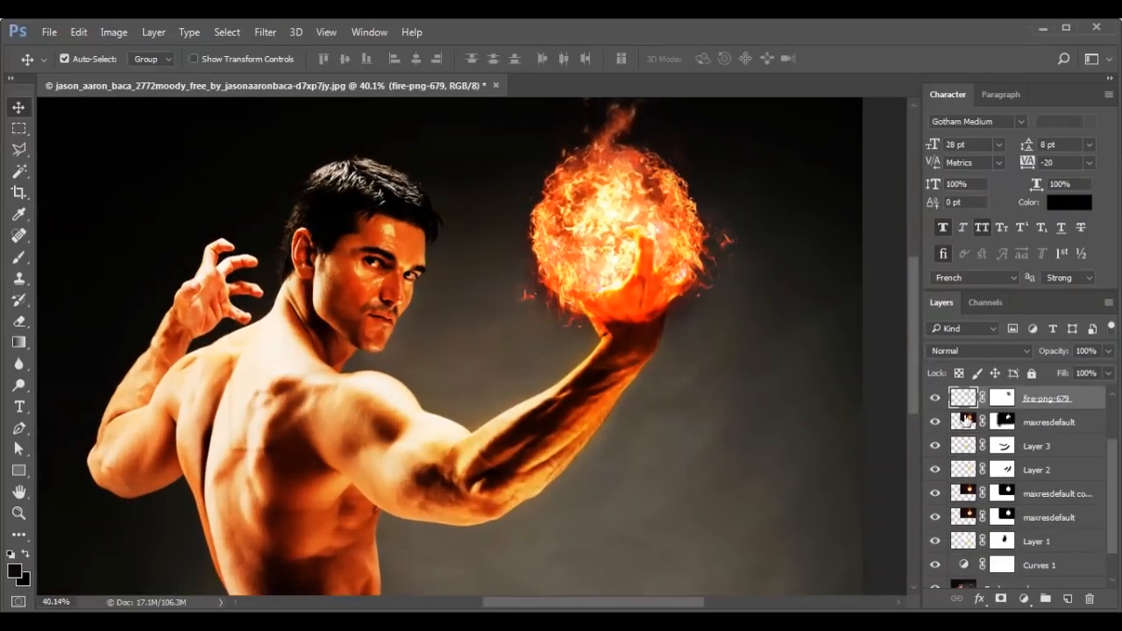
scroll(1021, 490, up, 1)
scroll(1021, 489, up, 1)
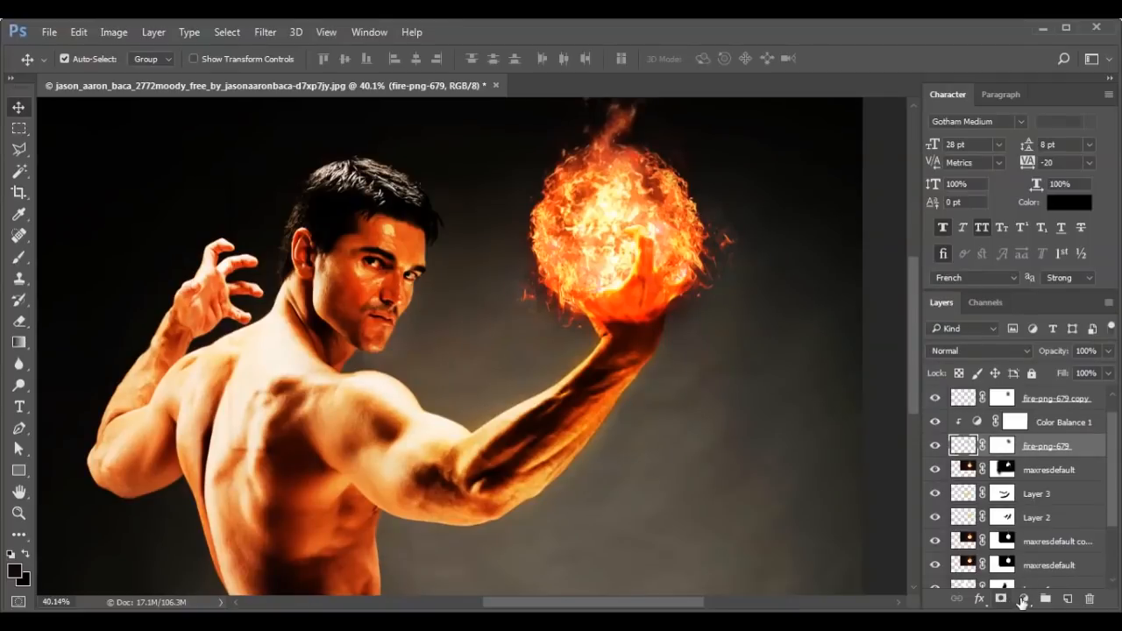
click(1021, 599)
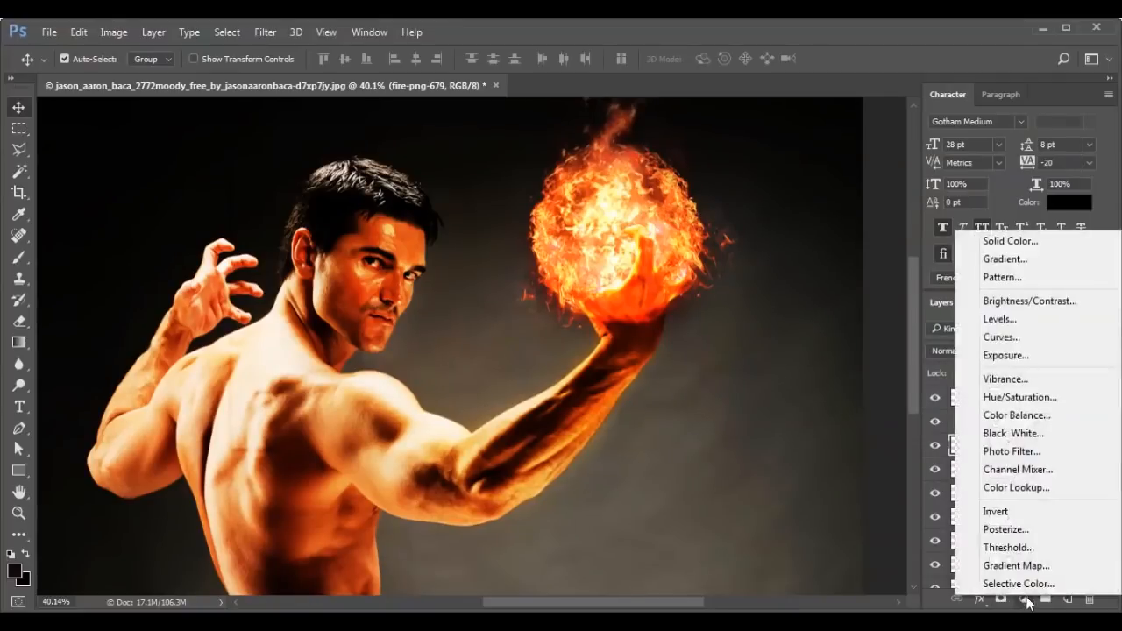
click(1003, 342)
drag(841, 365, 833, 372)
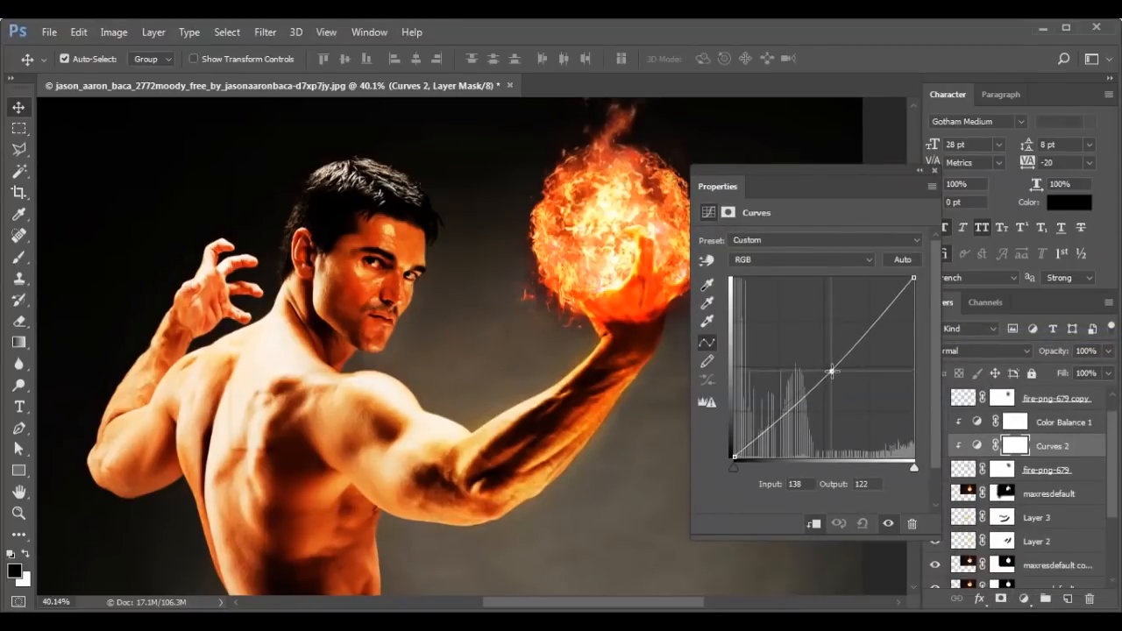
key(Delete)
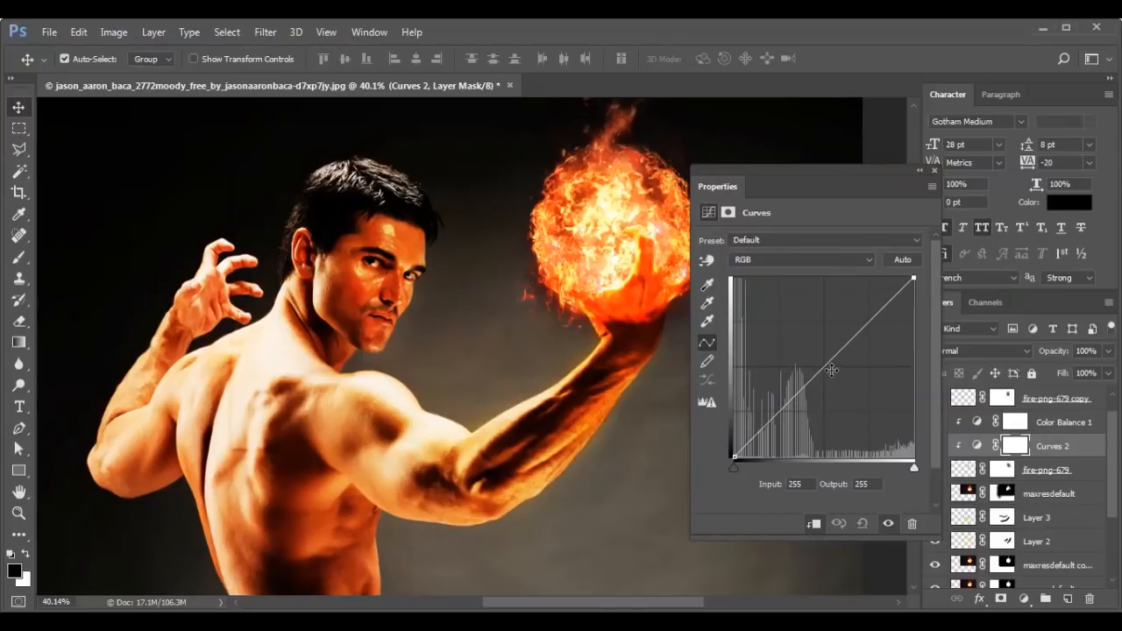
drag(820, 366, 837, 376)
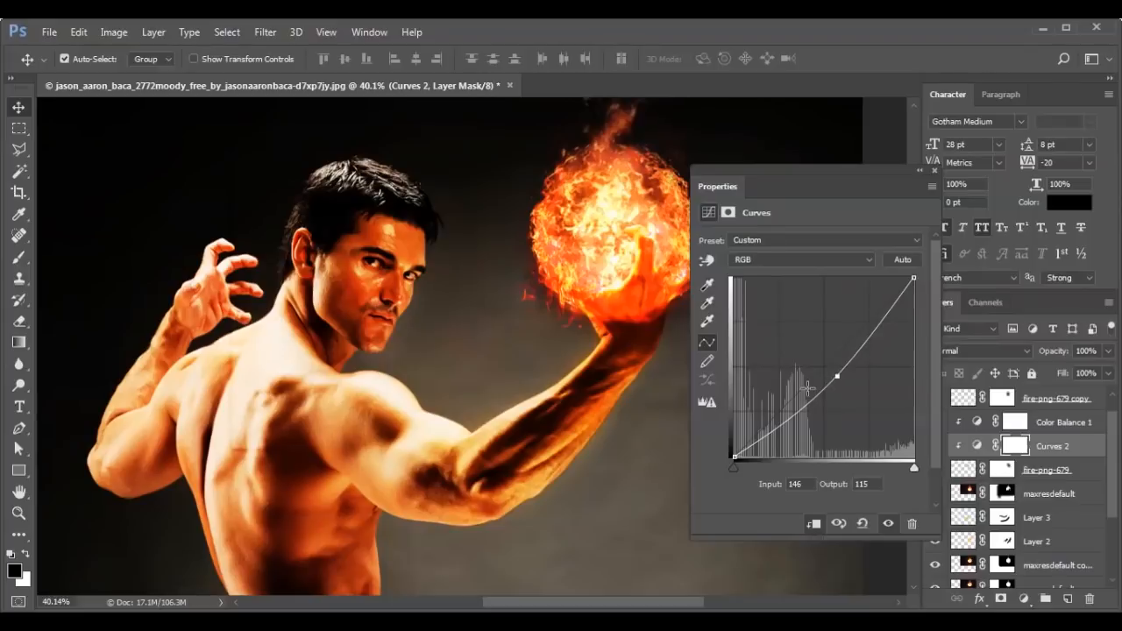
click(929, 168)
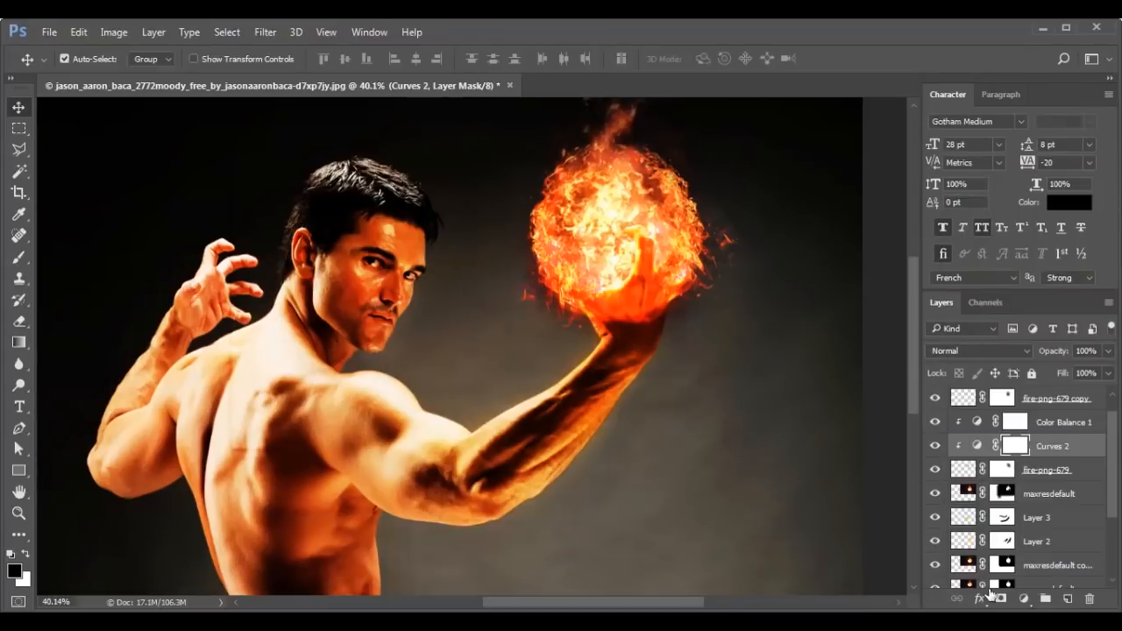
- Fade the sparks left of the fireball on the fire-png-679 mask with a size 175 black brush at 60% opacity
click(1027, 599)
click(1030, 601)
click(1002, 473)
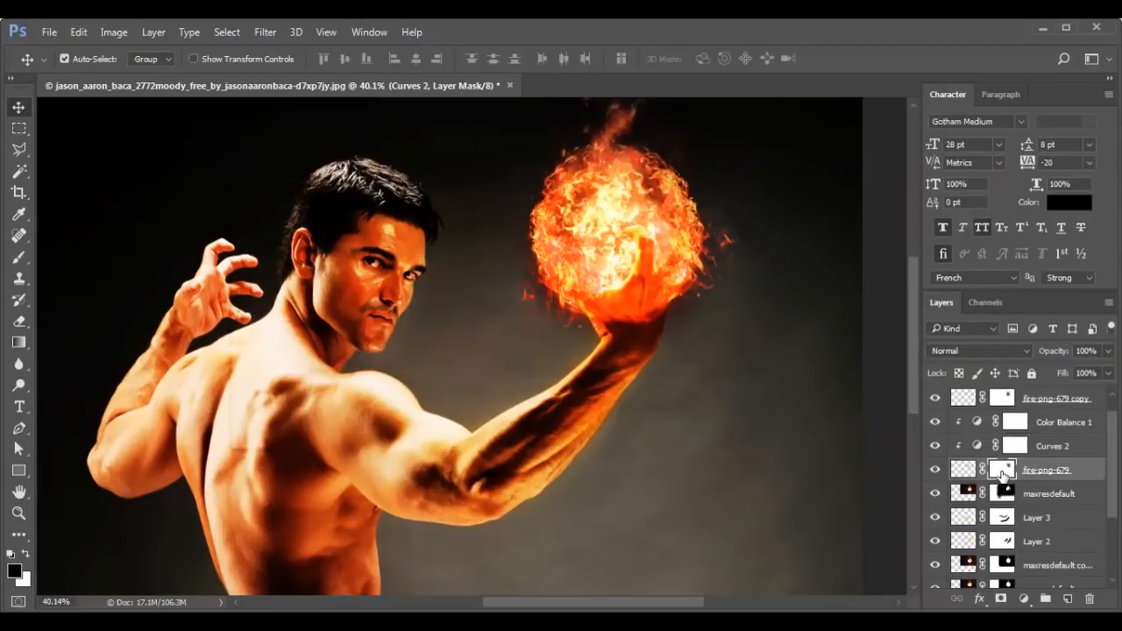
click(20, 258)
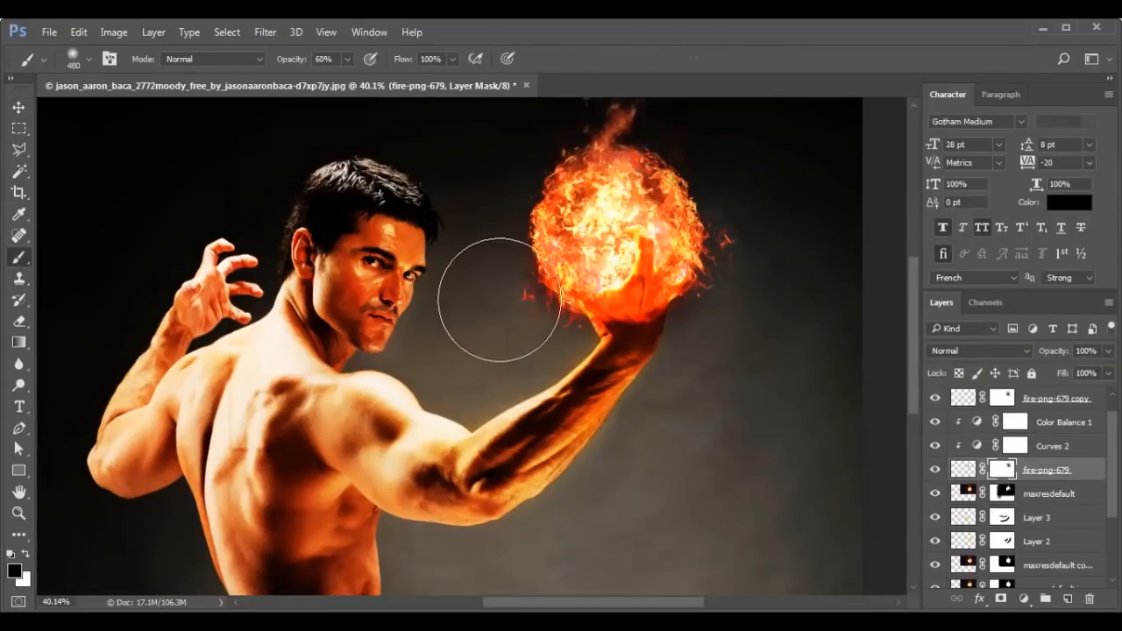
key(bracketleft)
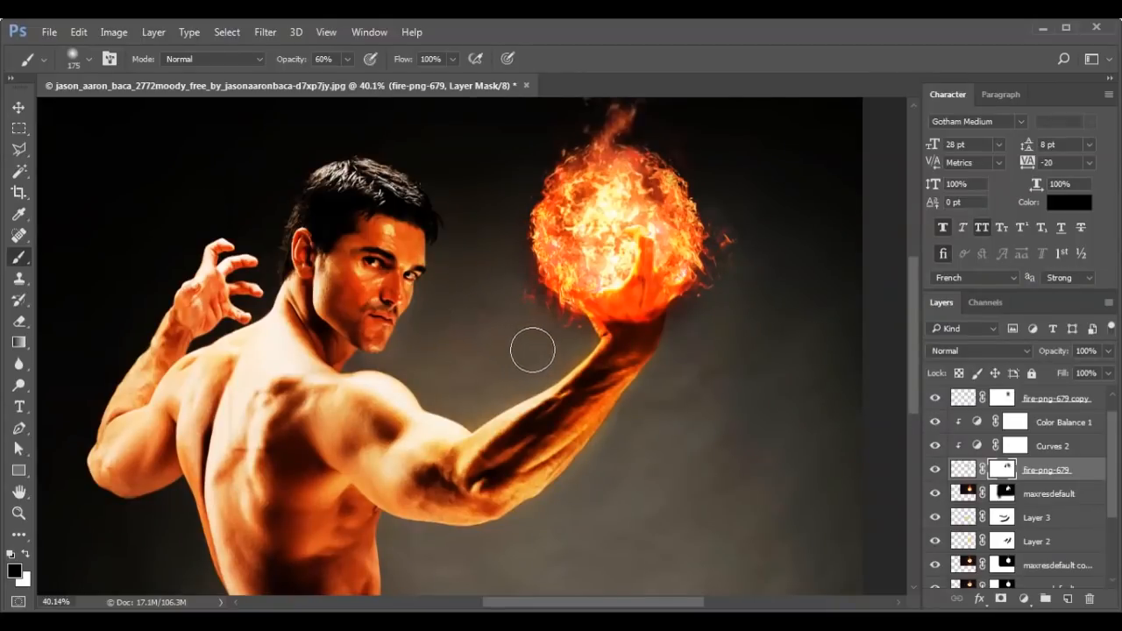
- Soften the flames at the fireball's right edge on the fire-png-679 copy mask with the same black brush
scroll(994, 421, up, 1)
click(1002, 424)
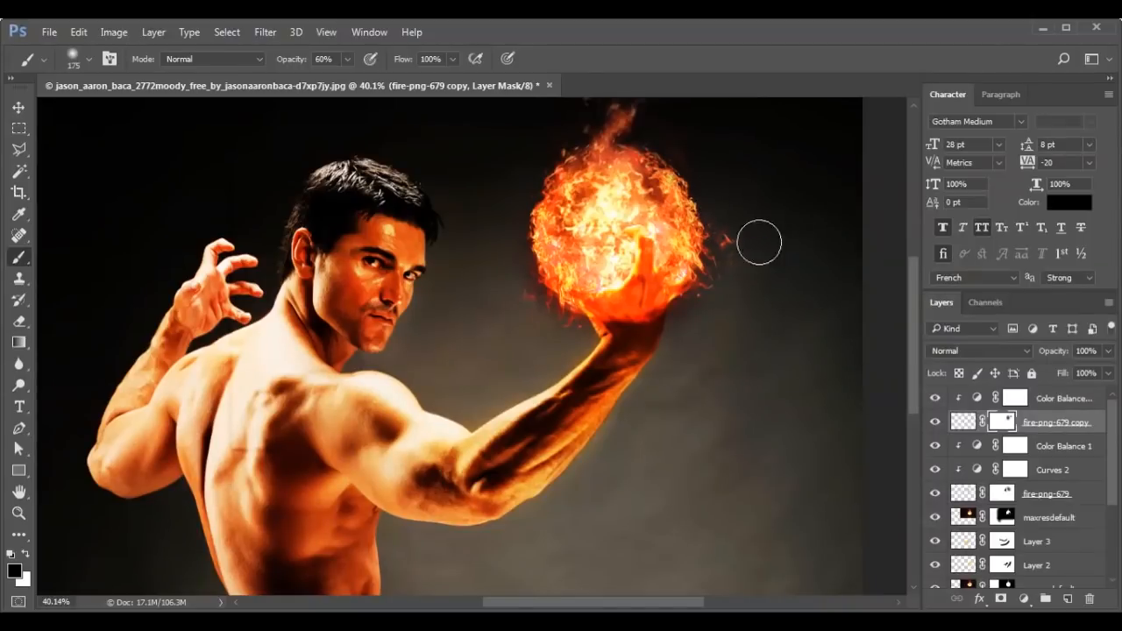
click(17, 106)
scroll(745, 324, down, 3)
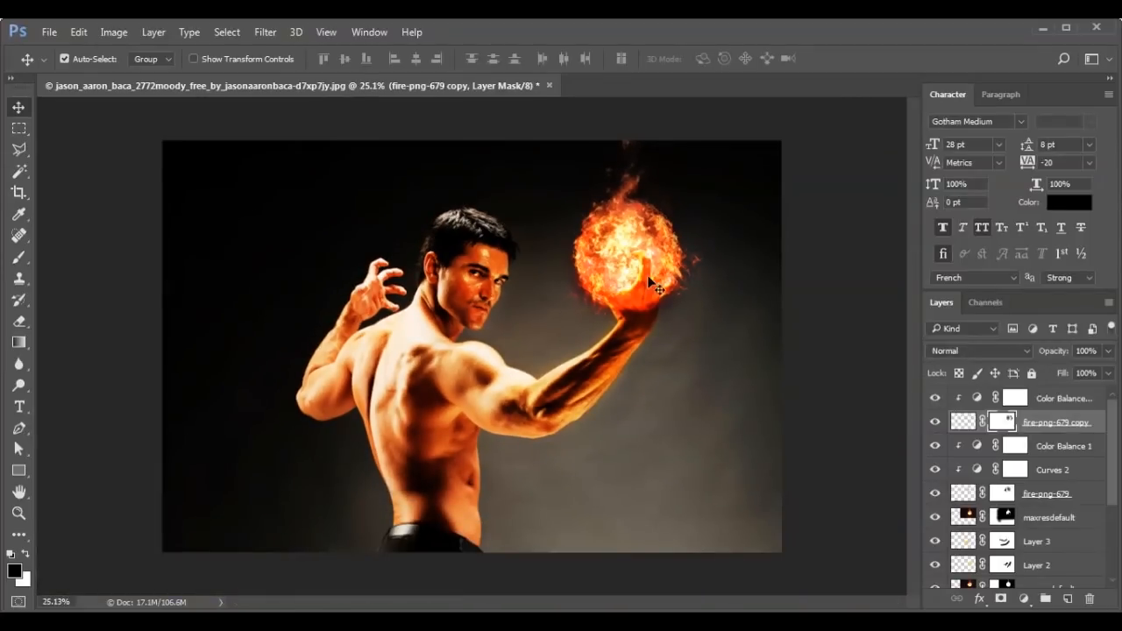
- Add a Brightness/Contrast adjustment above all layers with brightness 34 and slightly raised contrast, and compare the image with and without it
click(1050, 400)
click(1023, 599)
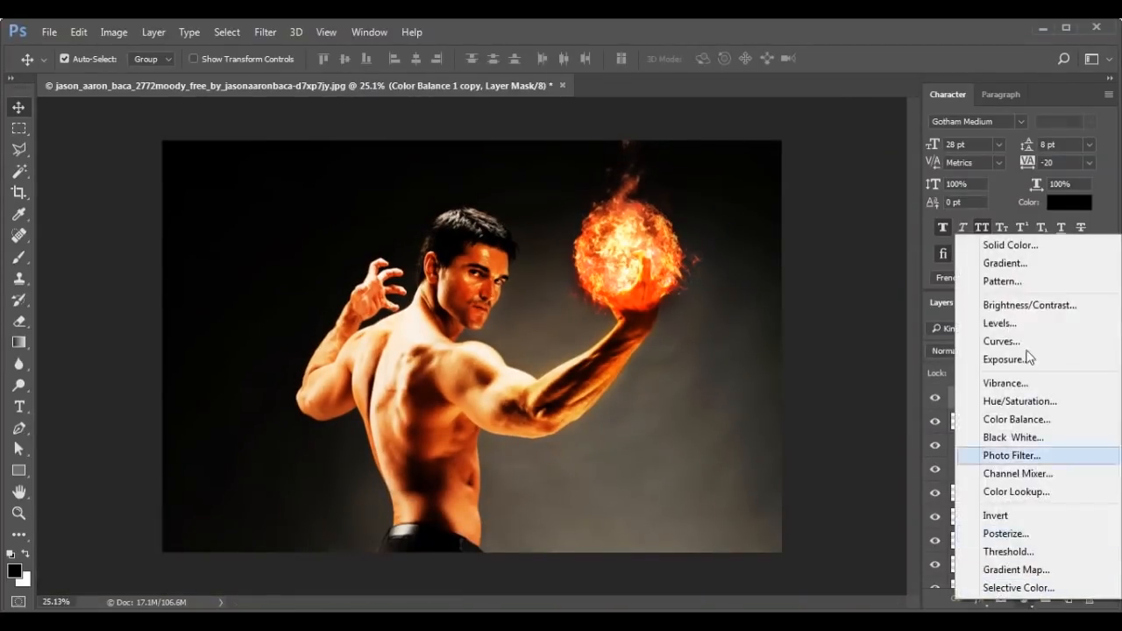
click(1020, 304)
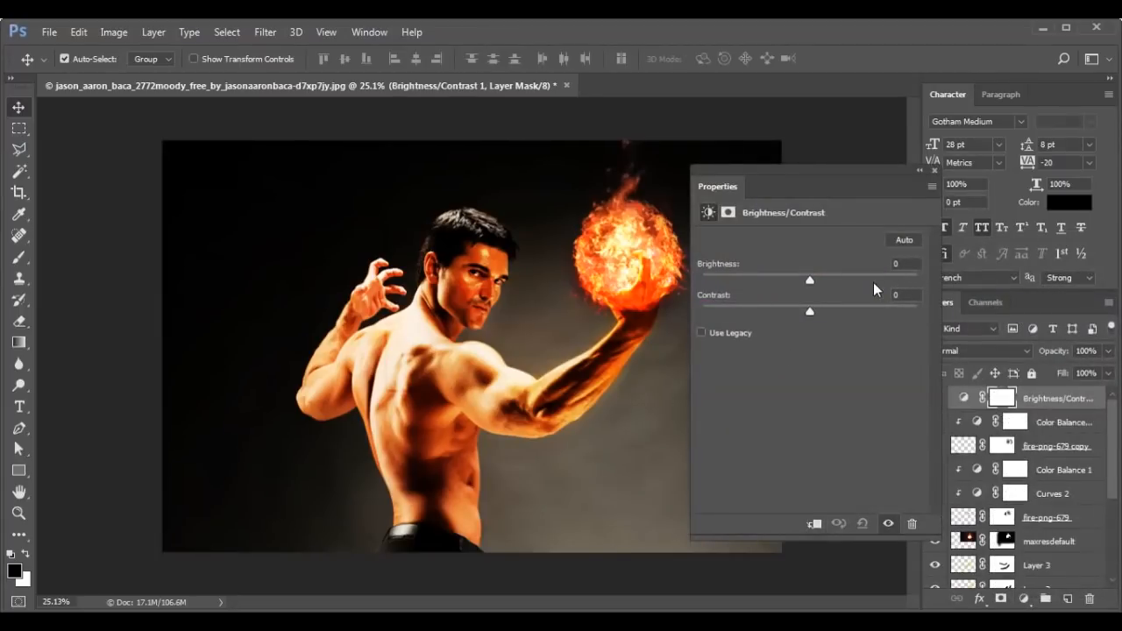
drag(822, 280, 834, 285)
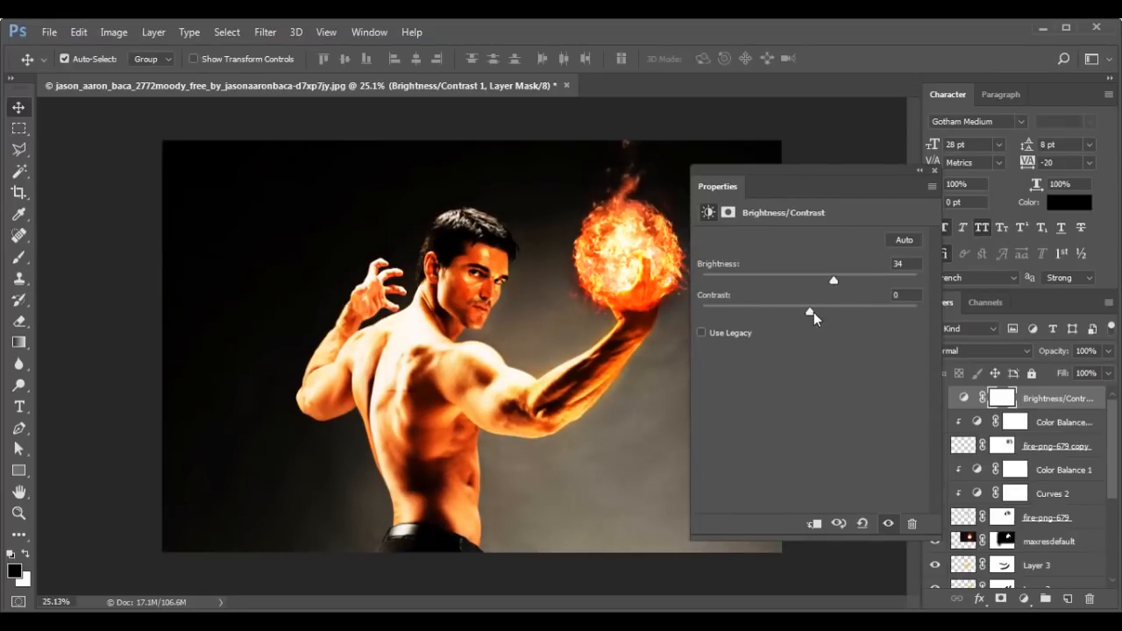
mouse_move(814, 312)
mouse_down()
mouse_move(840, 307)
mouse_move(799, 304)
mouse_move(818, 305)
mouse_up()
click(927, 170)
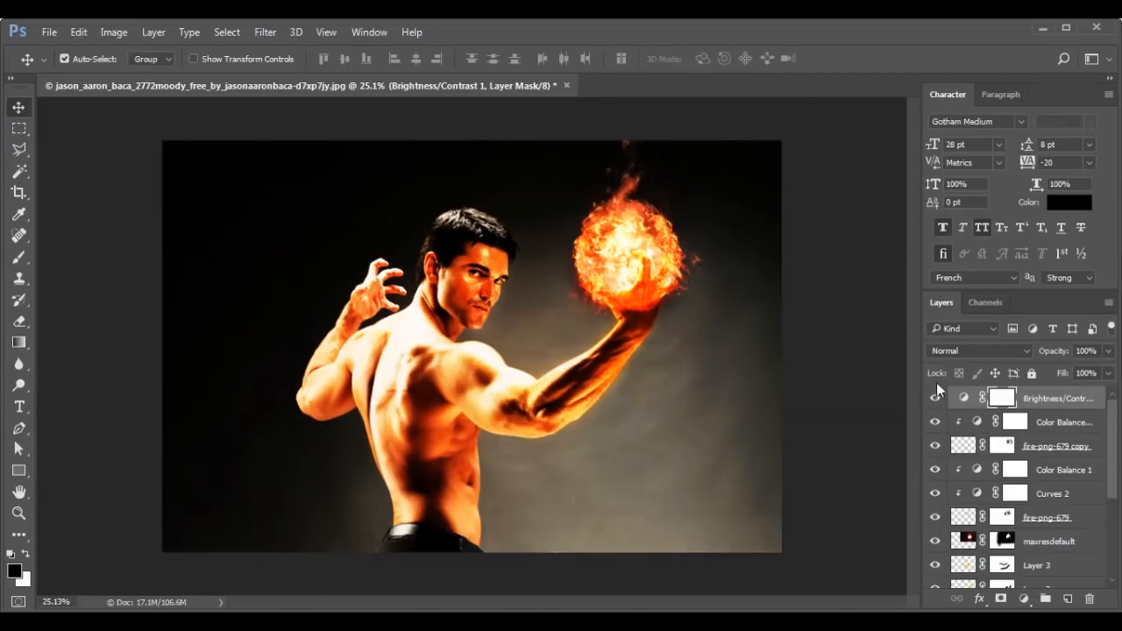
click(934, 398)
click(935, 398)
- Add the text FIRE IN HAND in 28 pt Gotham Medium and place it in the image's lower-left corner
click(1066, 408)
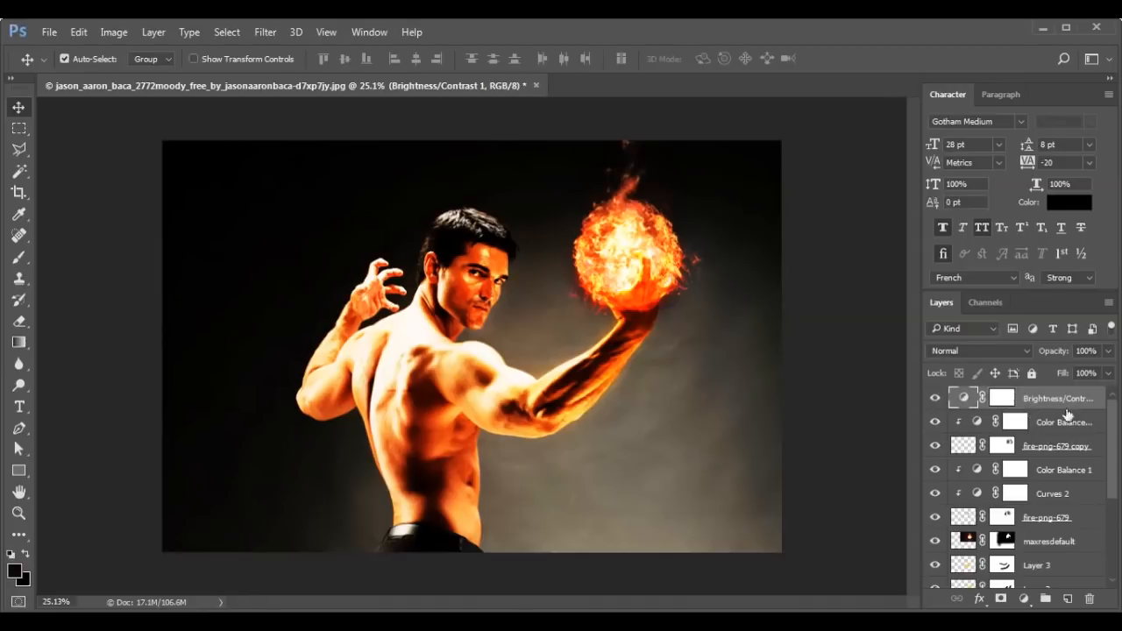
click(18, 406)
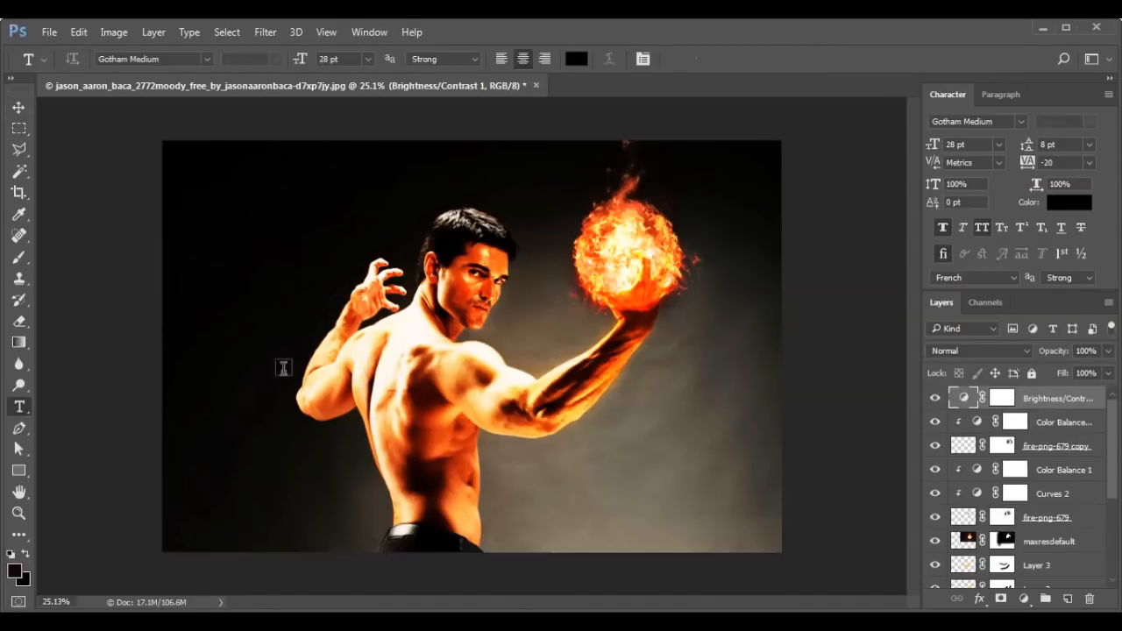
click(193, 485)
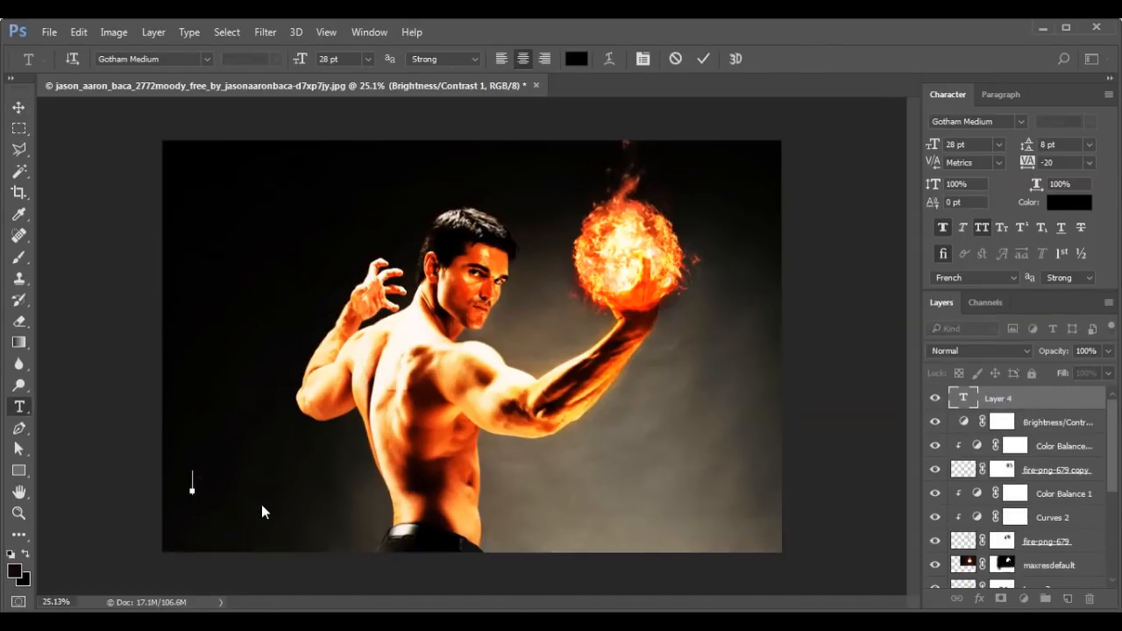
text(the)
text(HAND)
click(19, 106)
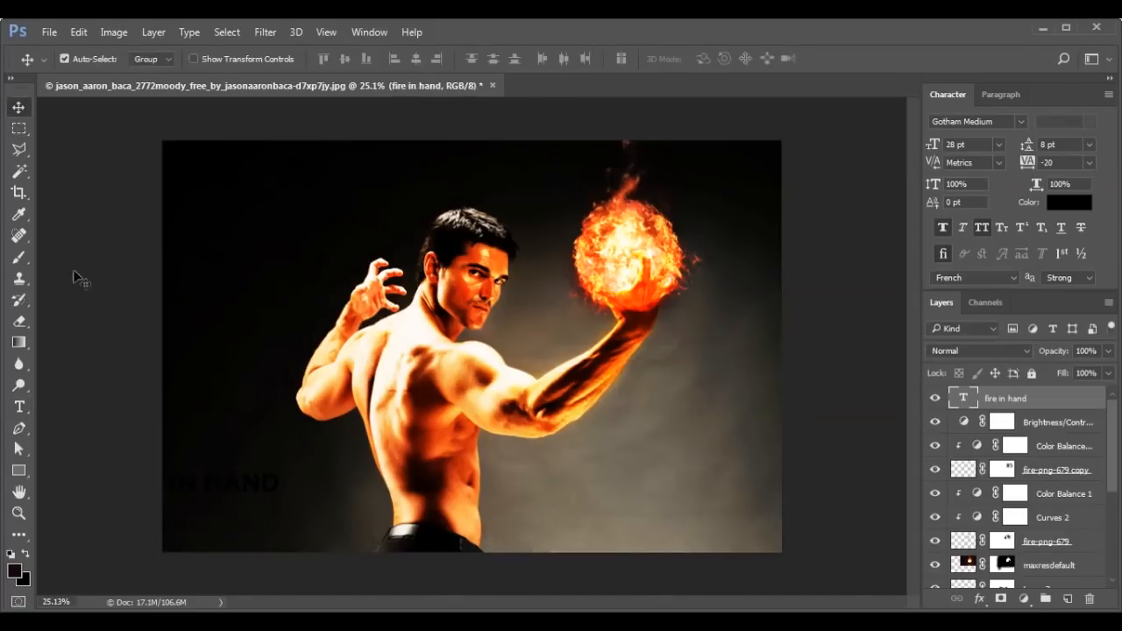
drag(225, 490, 278, 493)
- Set the FIRE IN HAND text color to white (ffffff) and nudge the text slightly to the left
click(982, 144)
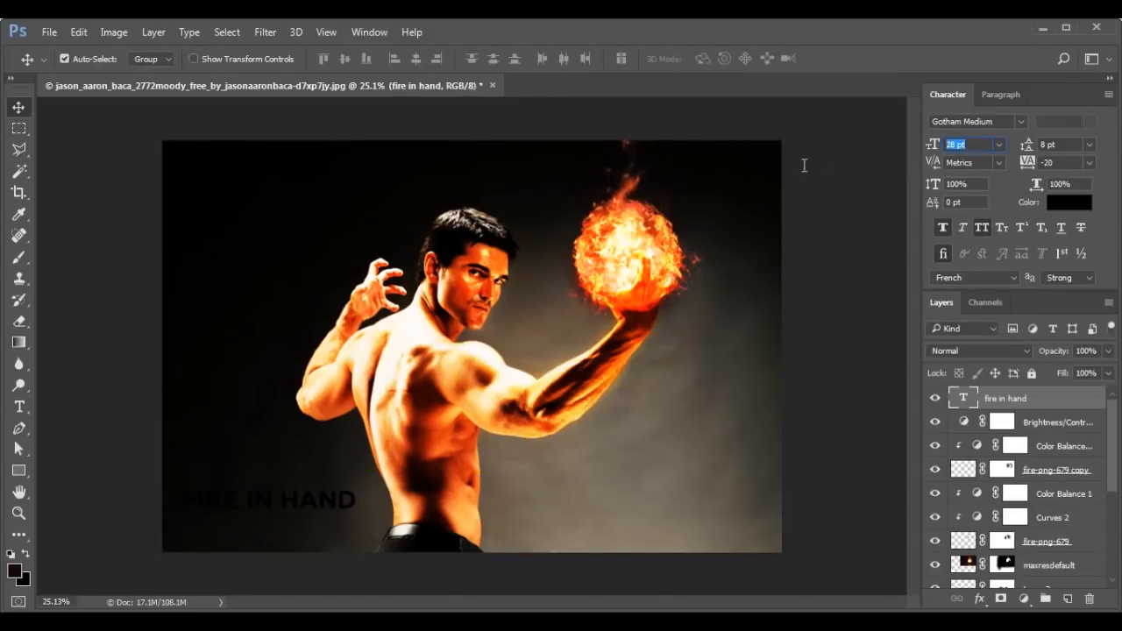
click(942, 227)
click(943, 228)
click(1070, 202)
drag(716, 243, 678, 216)
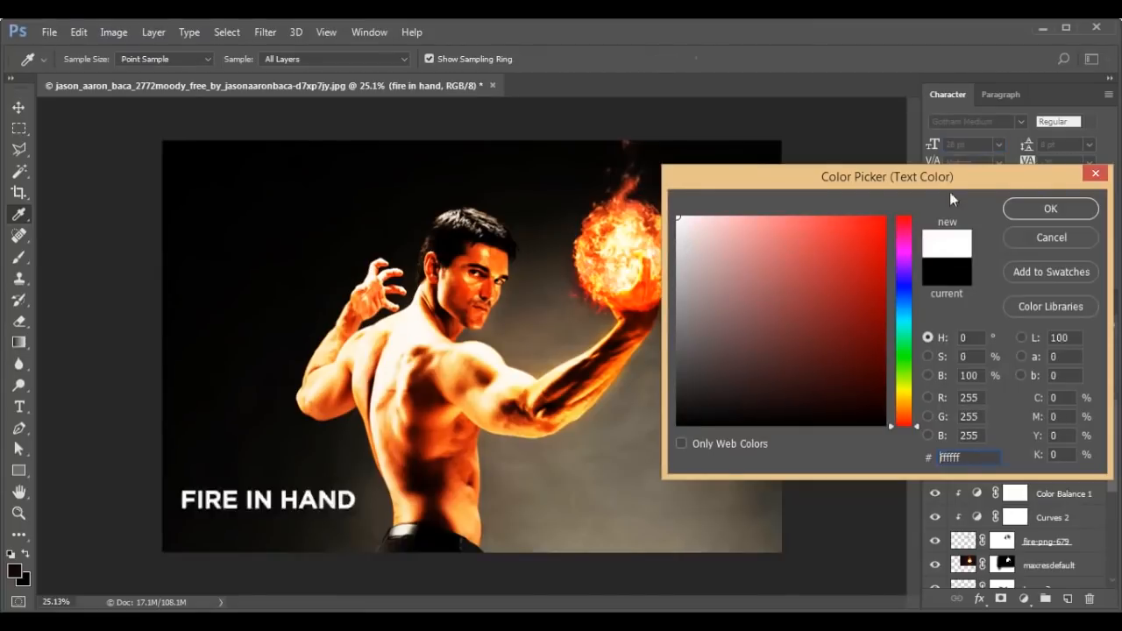
click(1030, 209)
drag(208, 502, 205, 502)
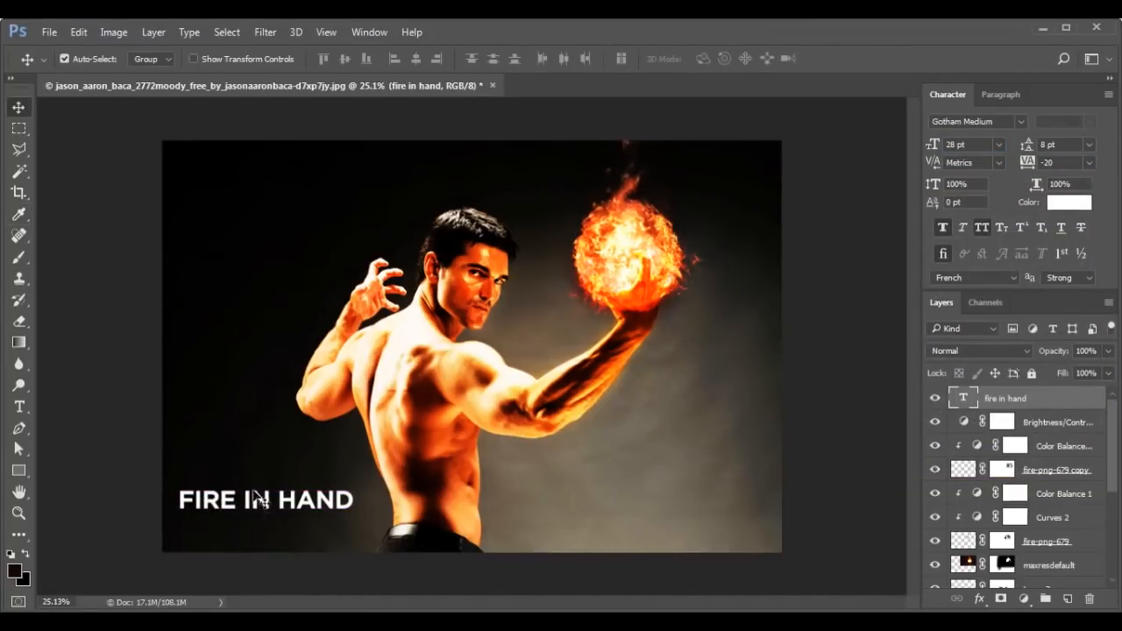
- Add a Color Overlay in cd7e2e to the FIRE IN HAND text layer's style
click(979, 599)
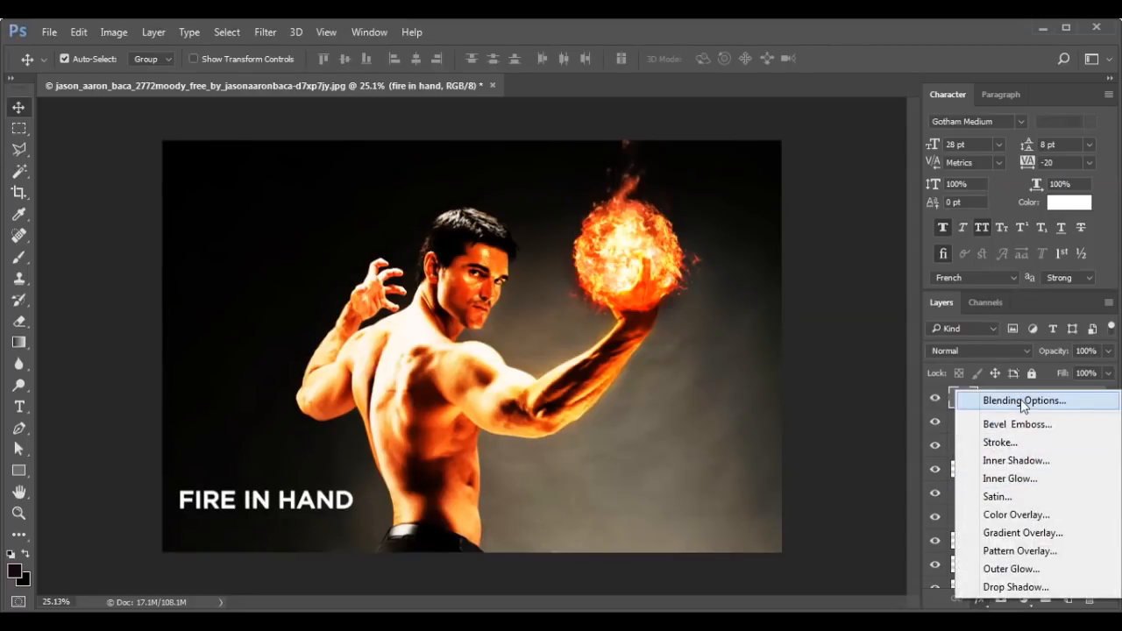
click(1020, 399)
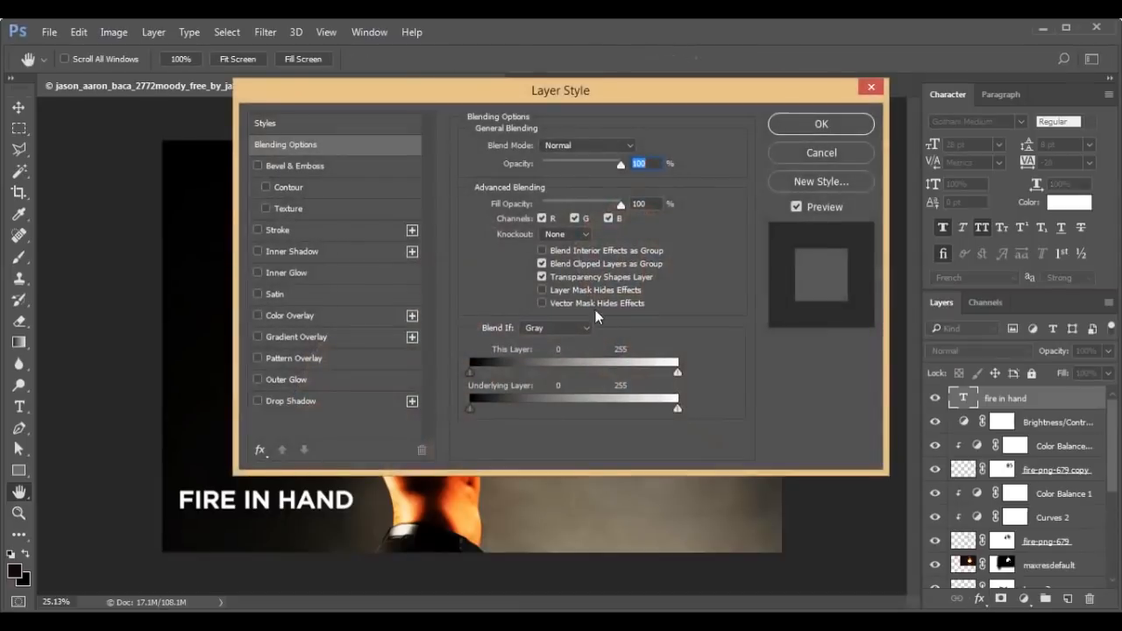
drag(515, 96, 812, 77)
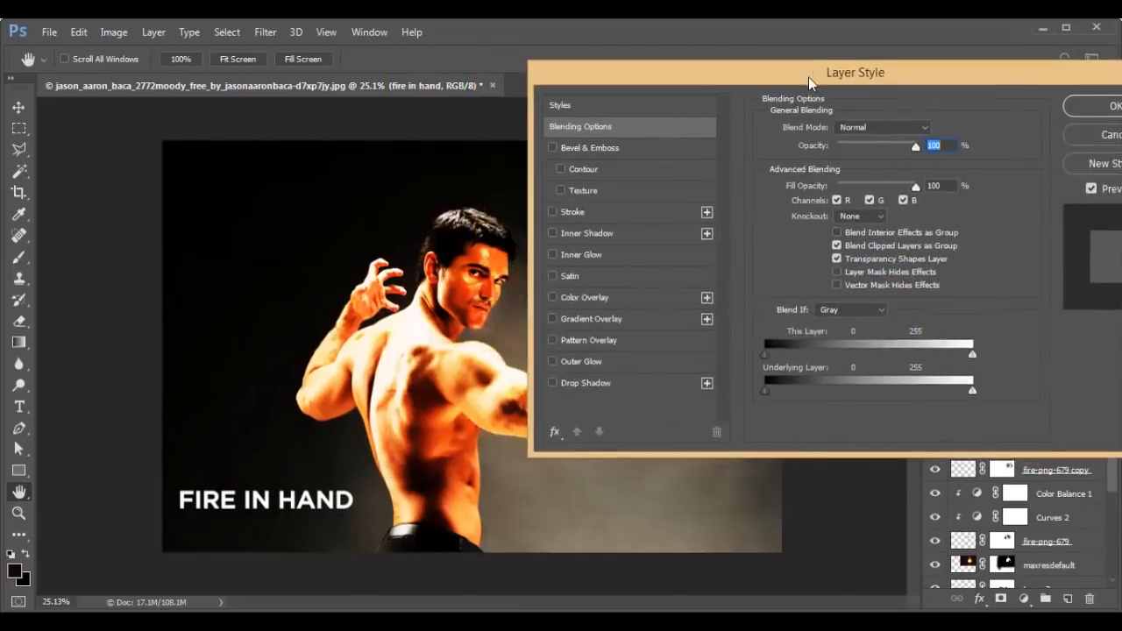
click(578, 296)
click(933, 129)
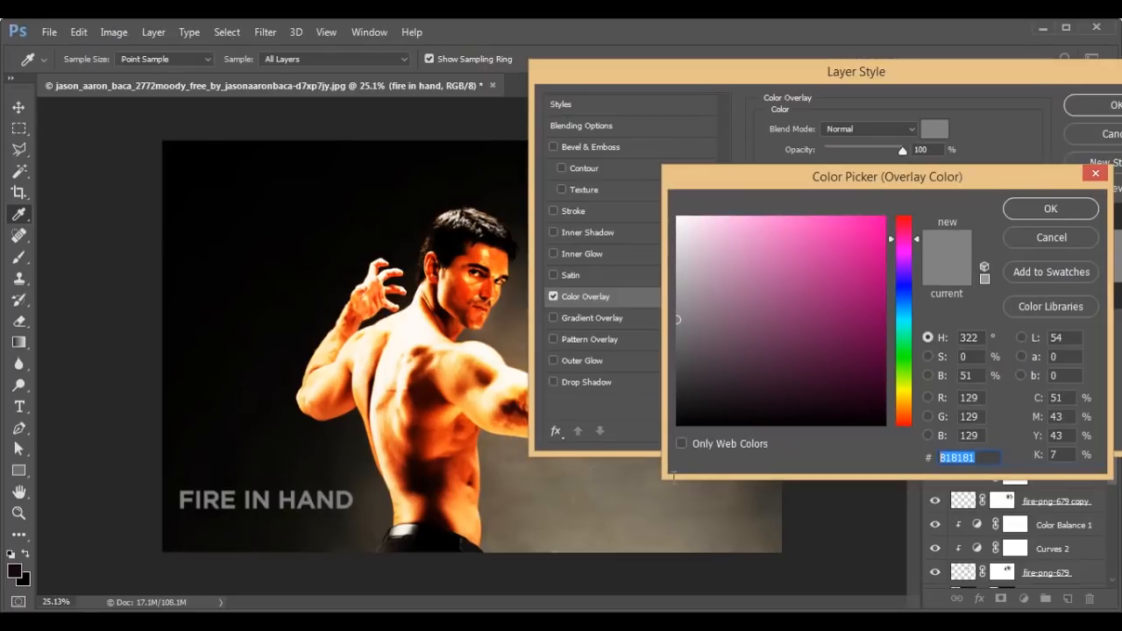
text(cd)
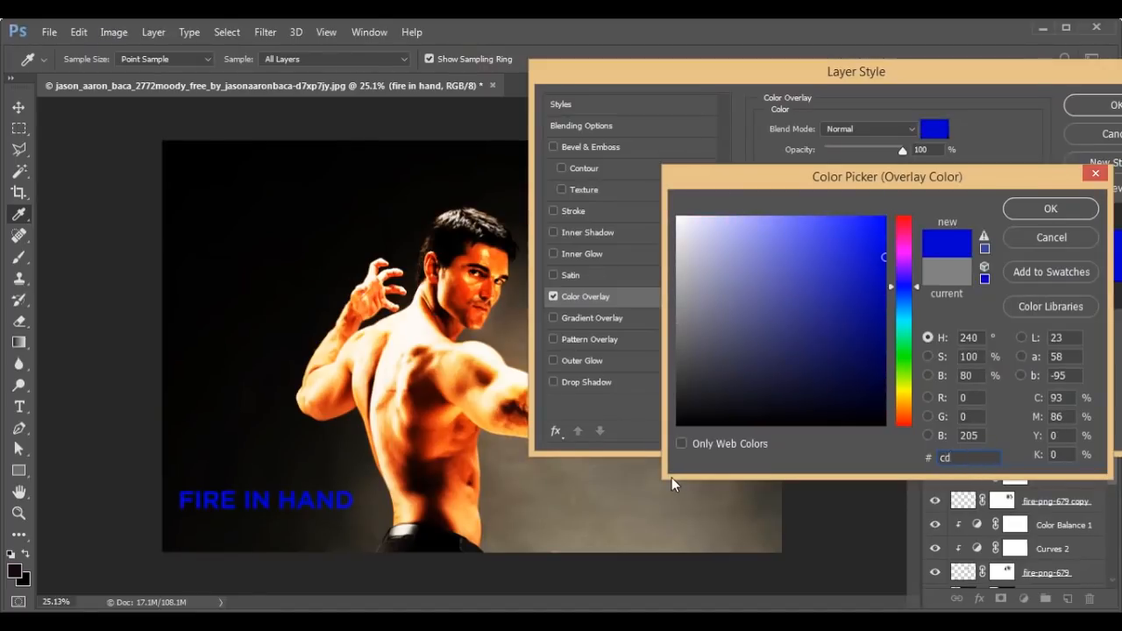
text(7e)
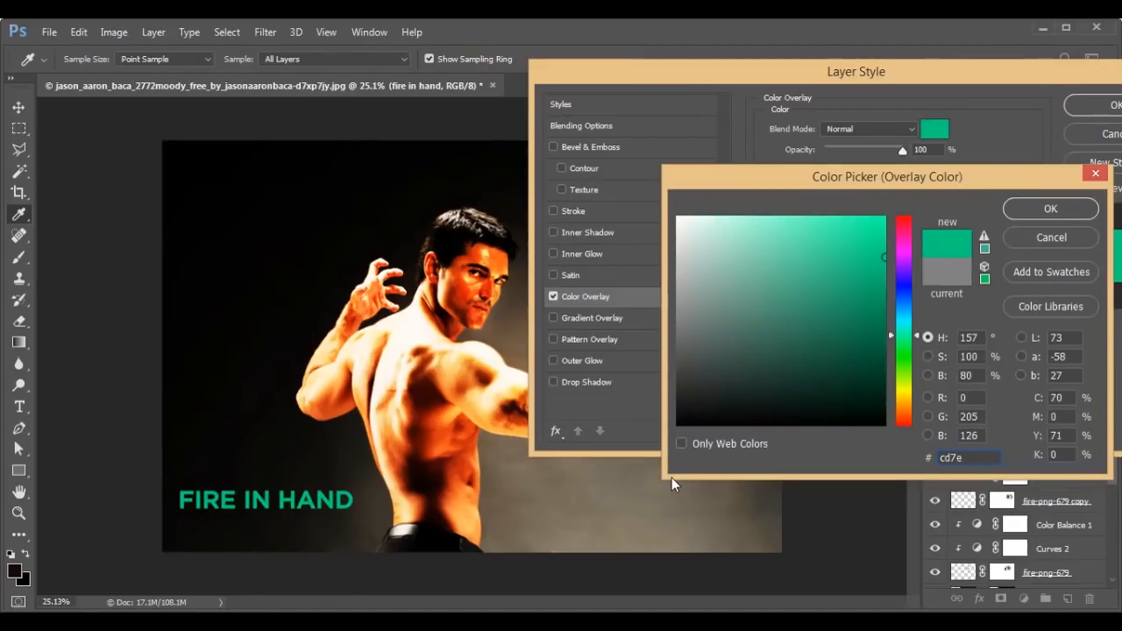
text(2e)
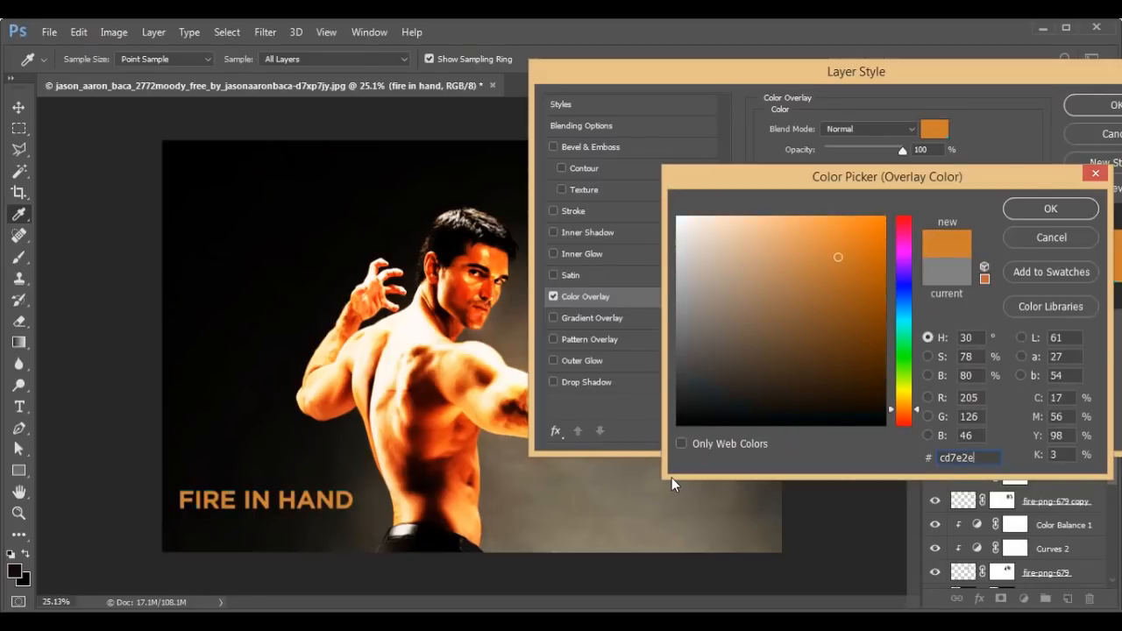
click(1032, 203)
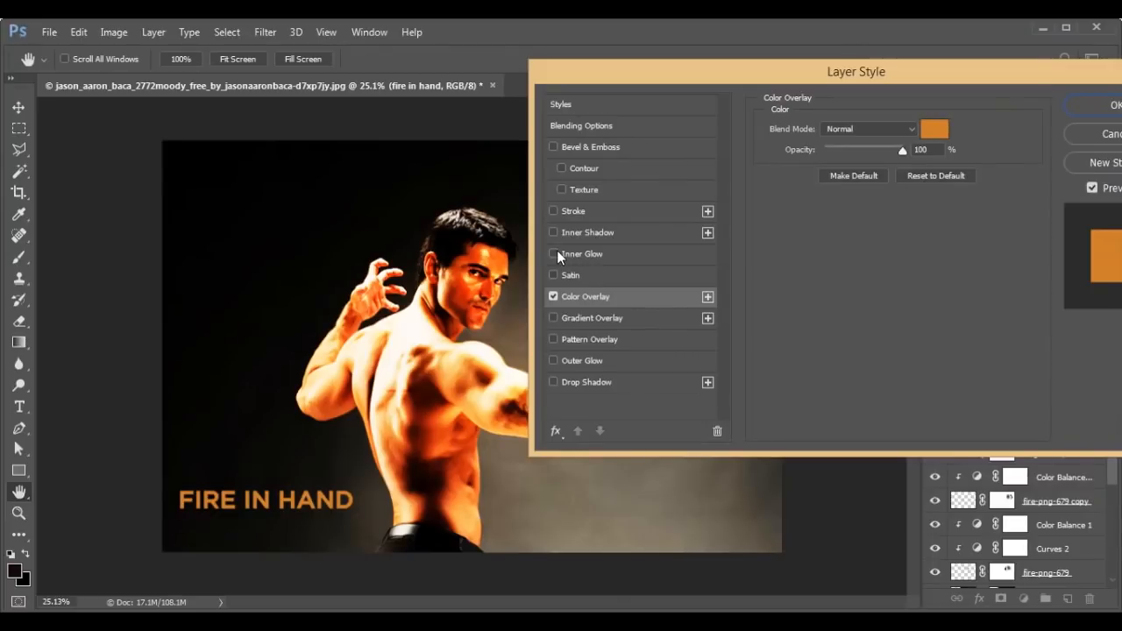
- Add an Inner Glow to the title text with Color Dodge blending and the color e5c23d
click(554, 253)
click(576, 253)
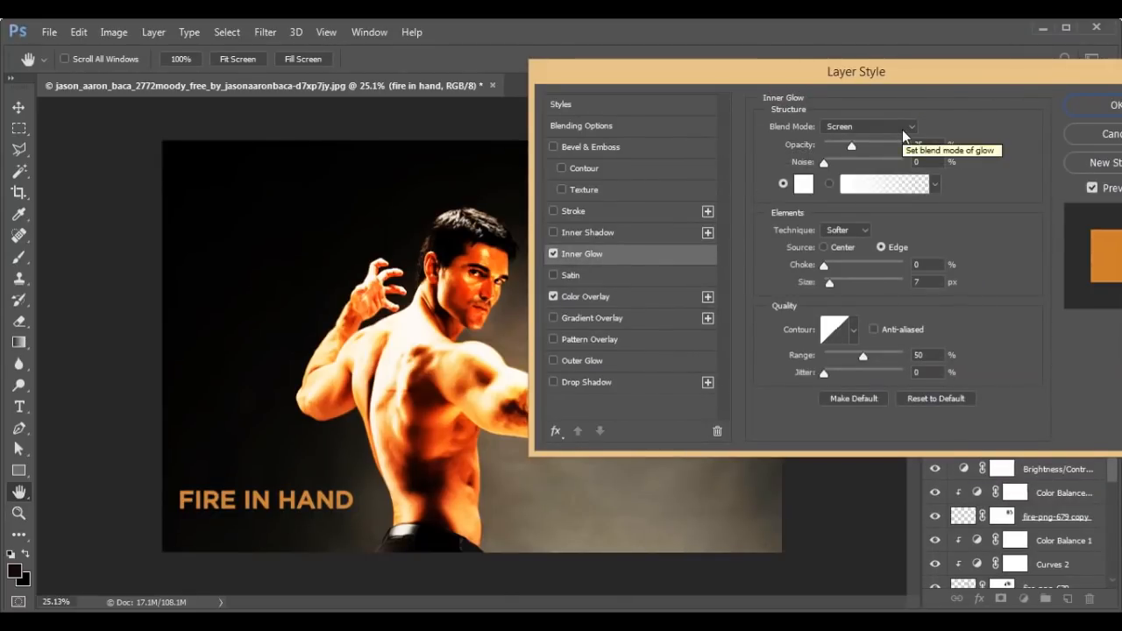
click(902, 130)
click(854, 249)
click(803, 184)
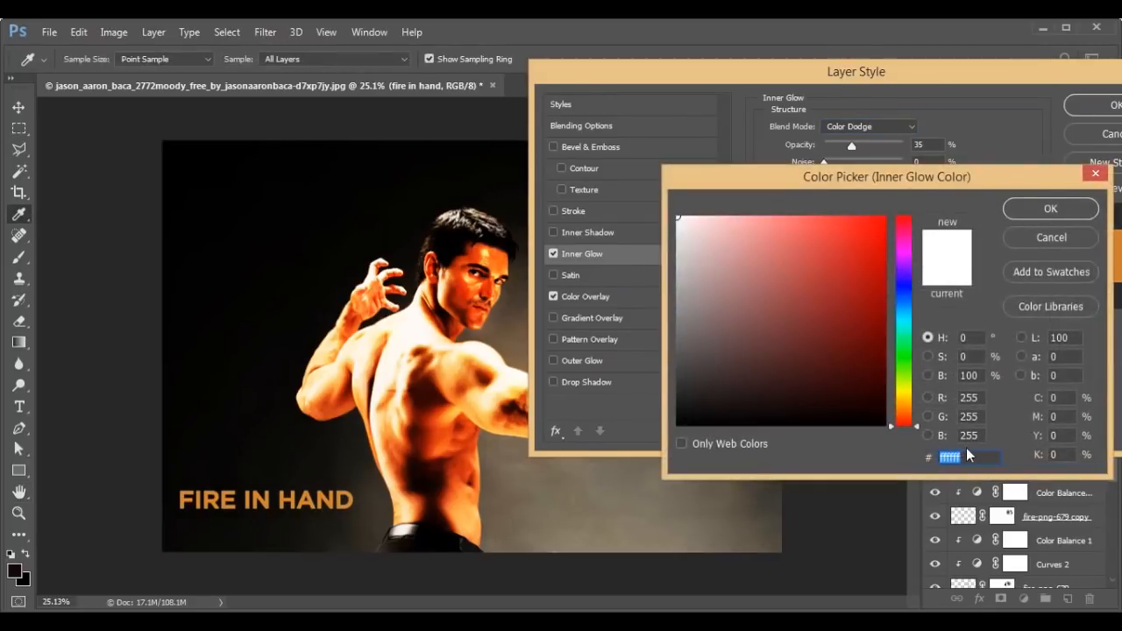
text(e5)
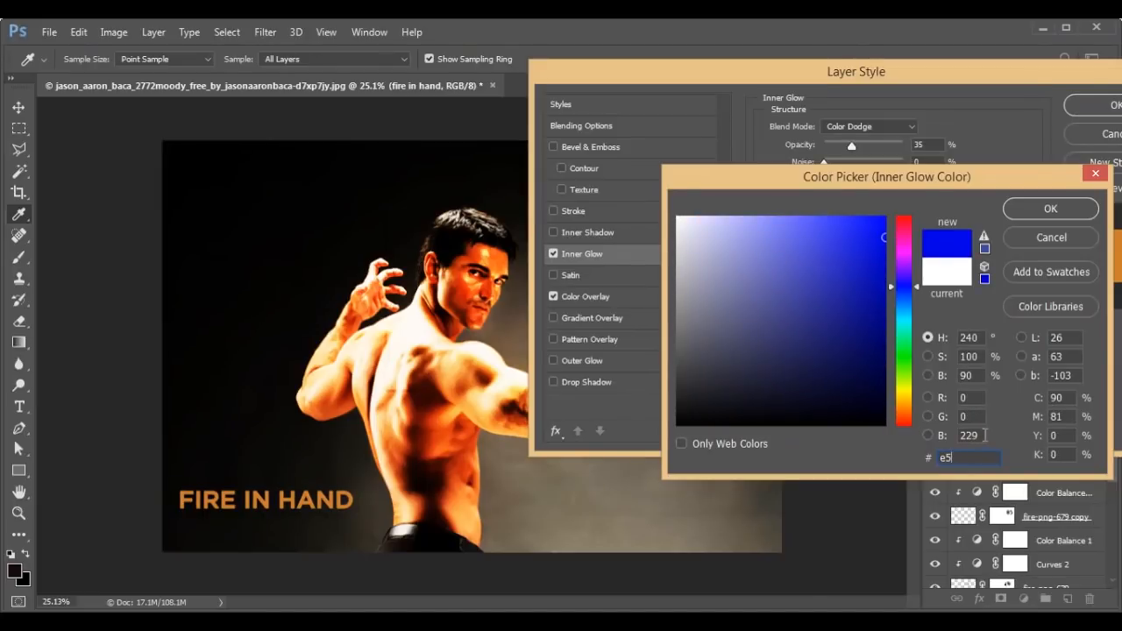
text(c23d)
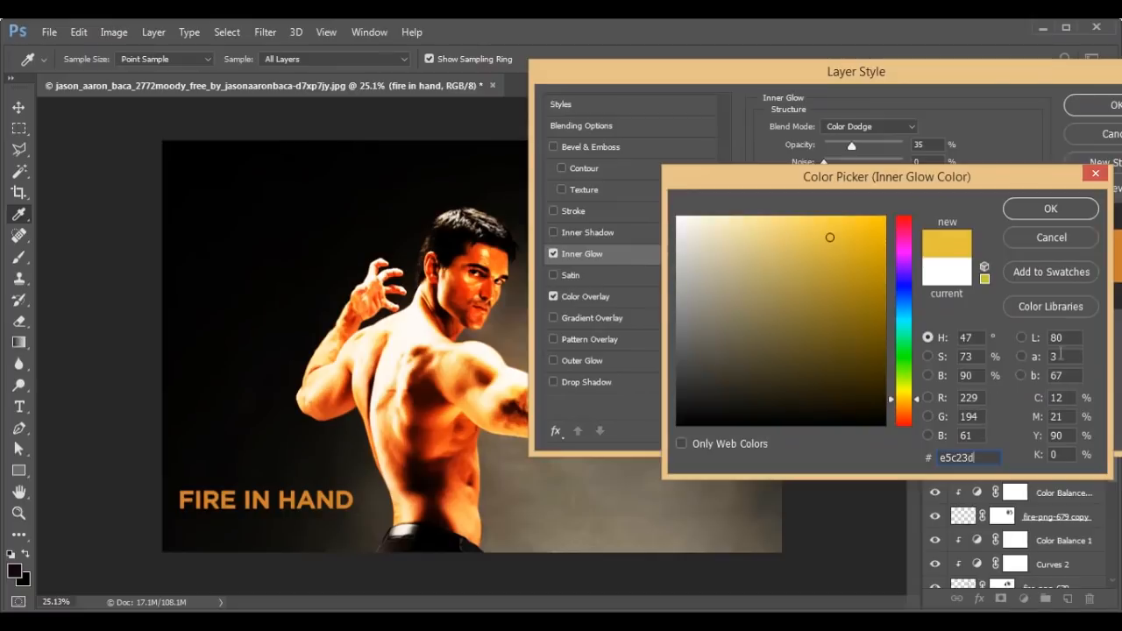
click(1052, 210)
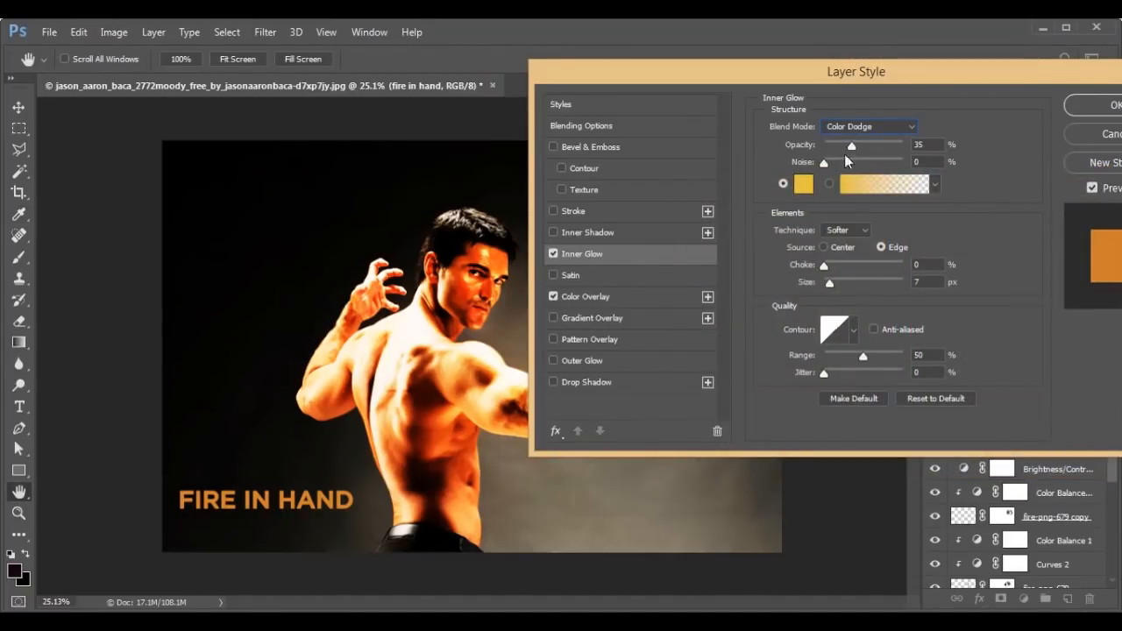
- Set the Inner Glow's size to 40 px and its opacity to 50%
double_click(922, 146)
mouse_move(830, 283)
mouse_down()
mouse_move(852, 282)
mouse_move(833, 283)
mouse_up()
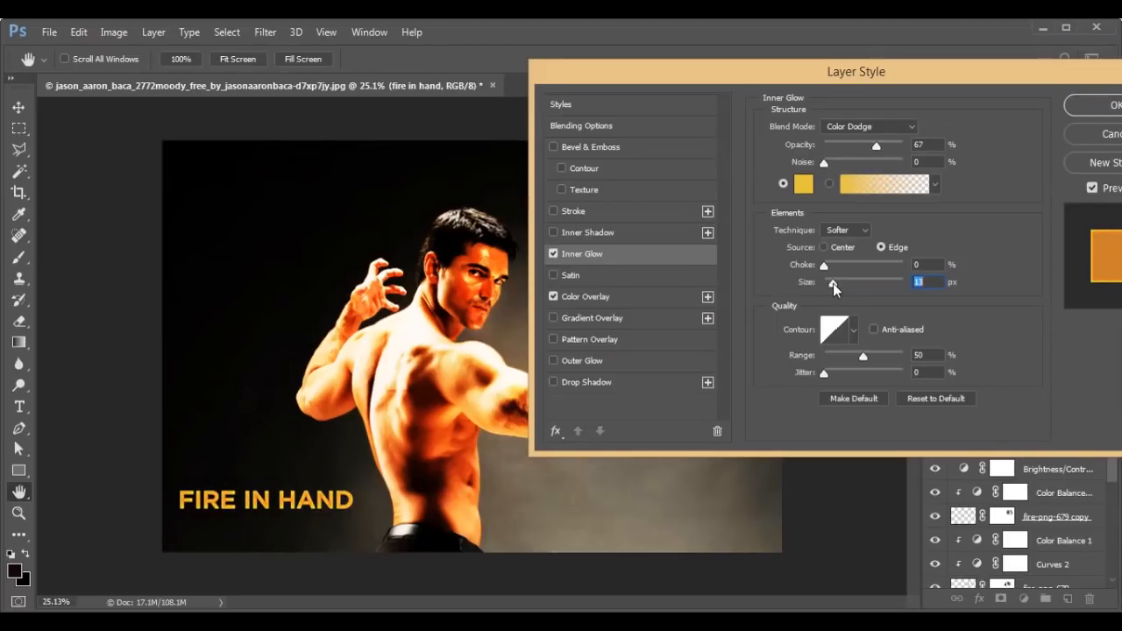
text(40)
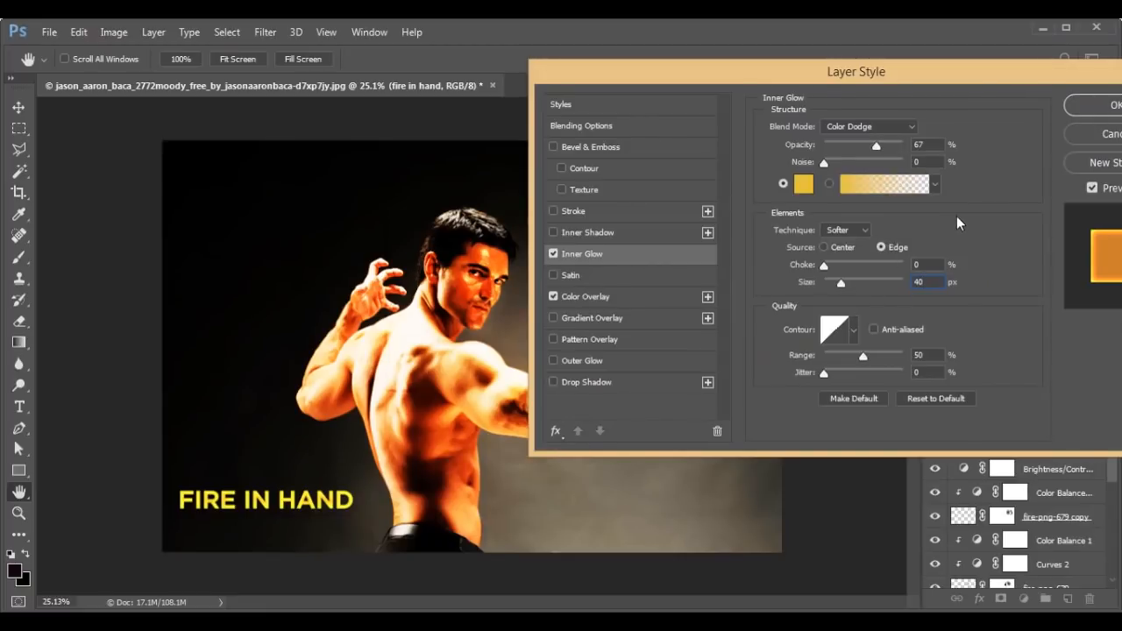
double_click(919, 263)
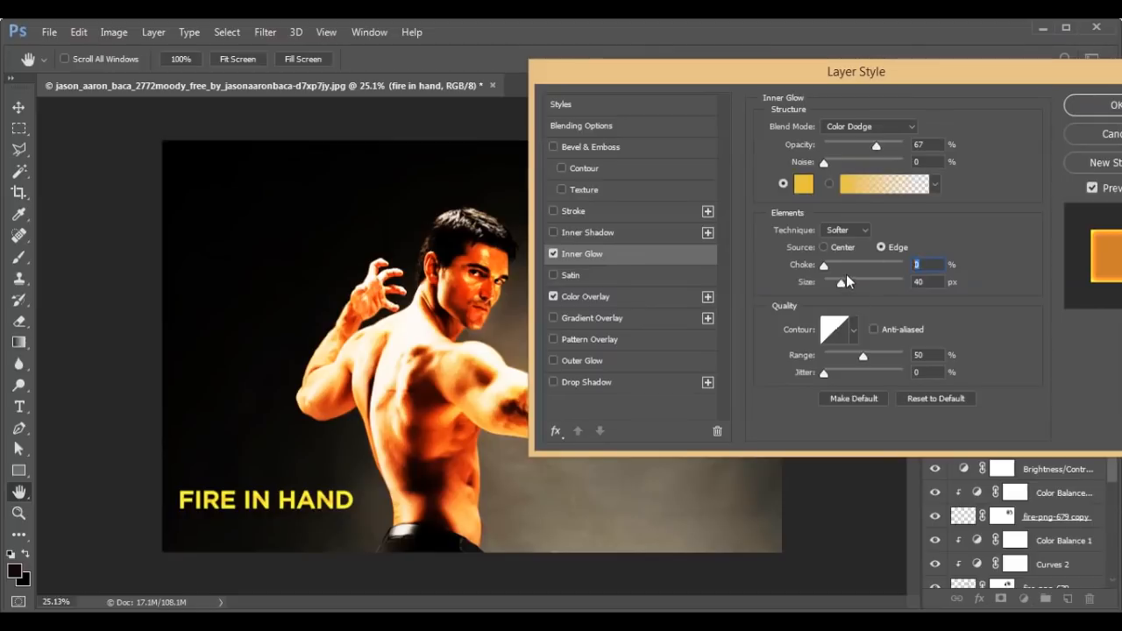
double_click(926, 142)
text(50)
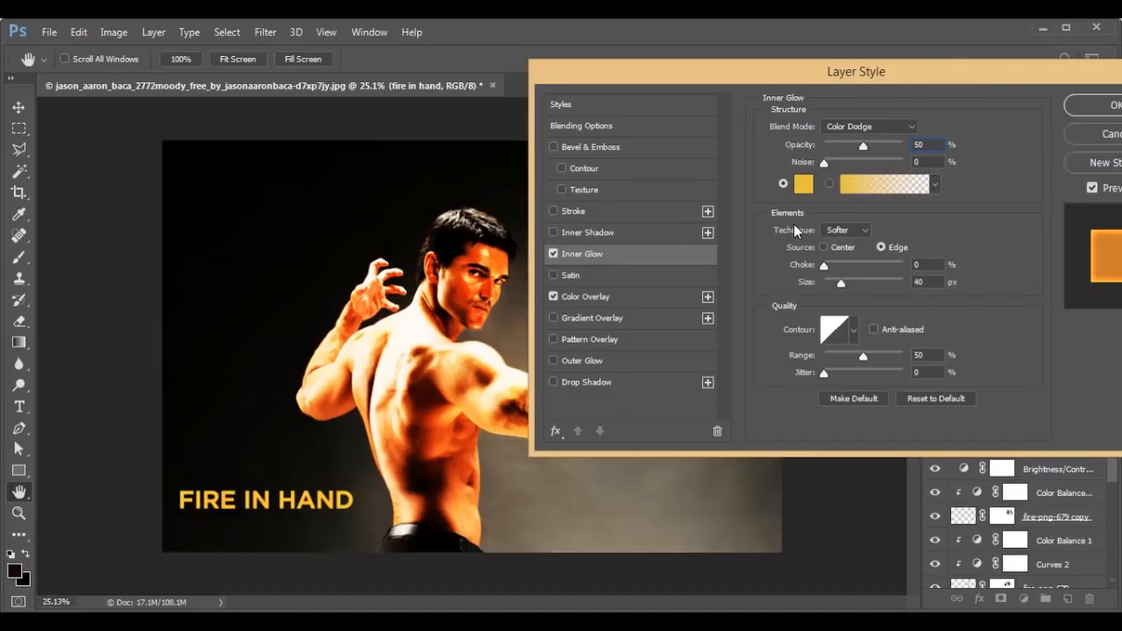
- Add a Satin effect to the title text and set its color to 872d0f
click(553, 275)
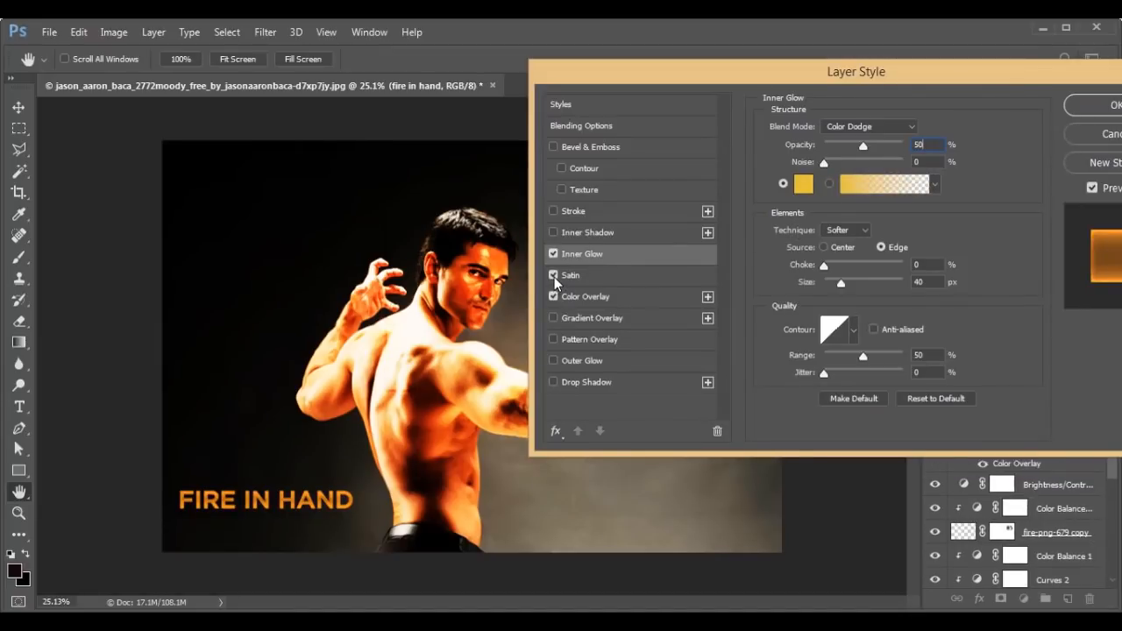
click(589, 277)
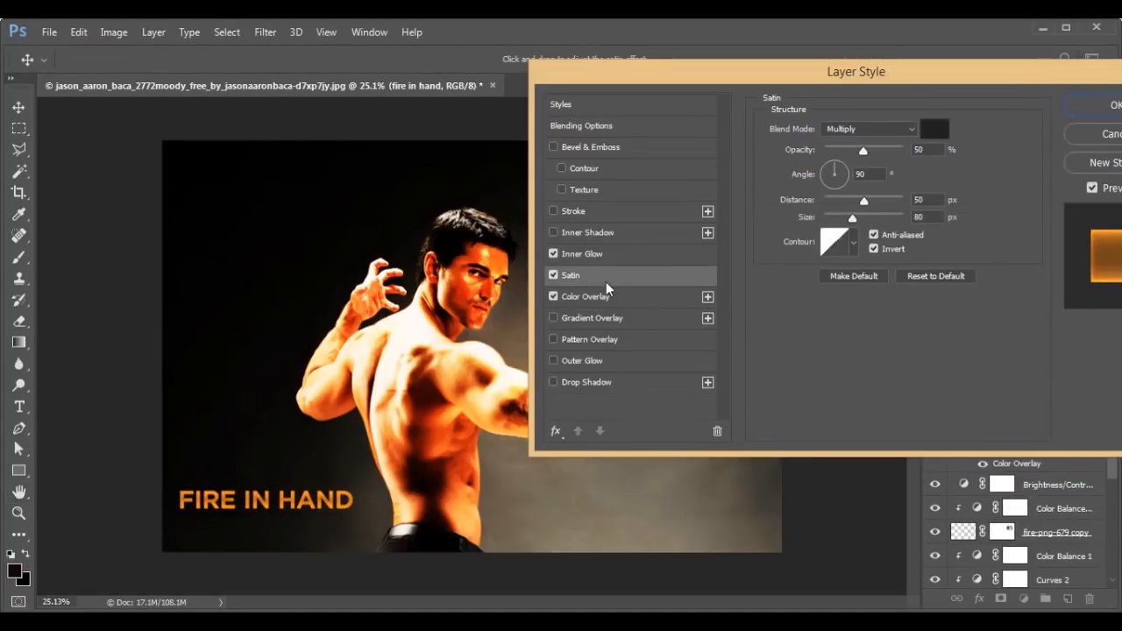
click(933, 130)
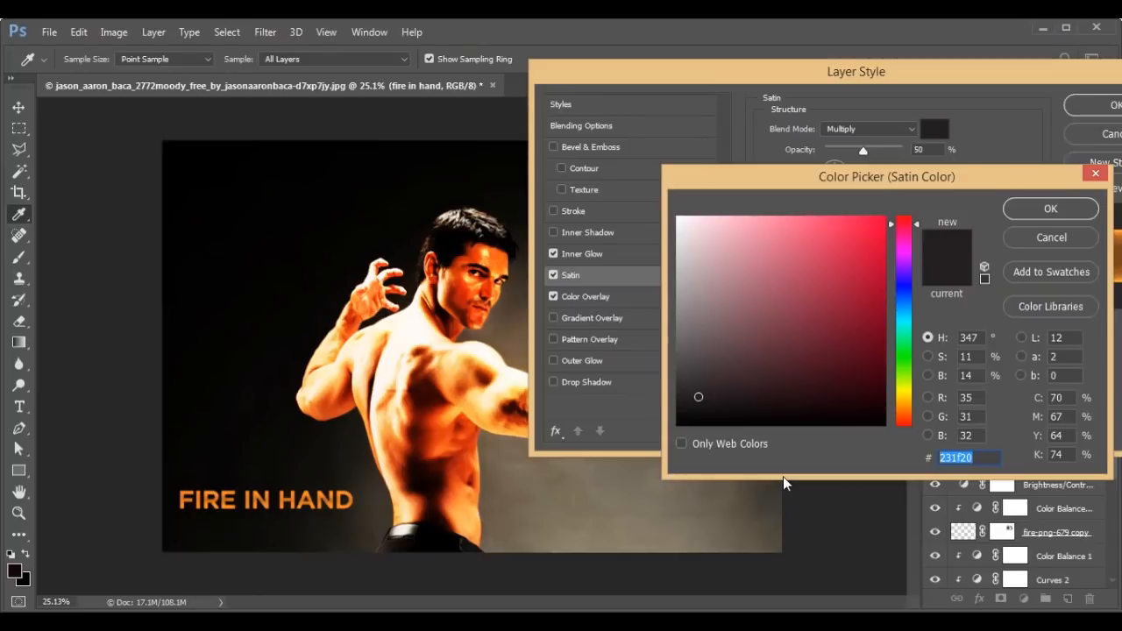
text(87)
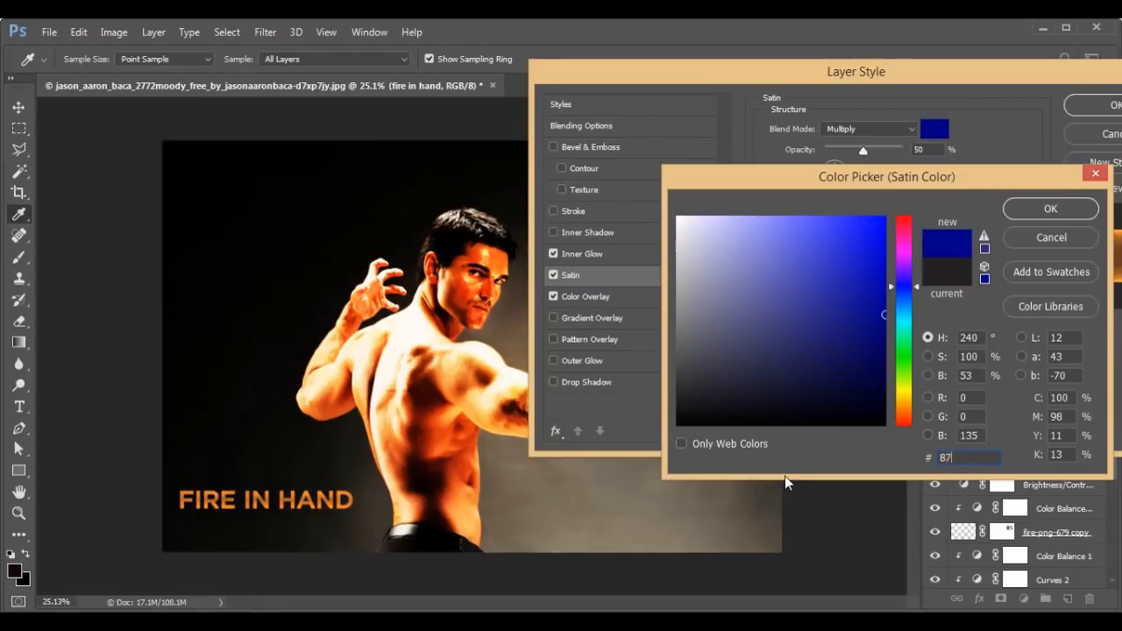
text(2d)
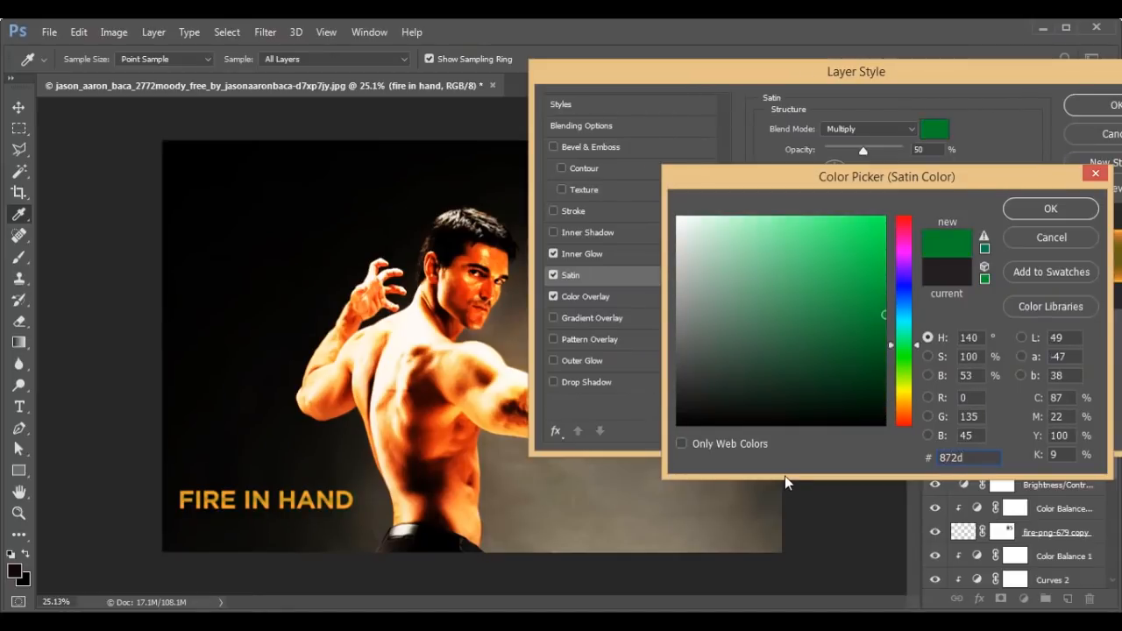
text(0f)
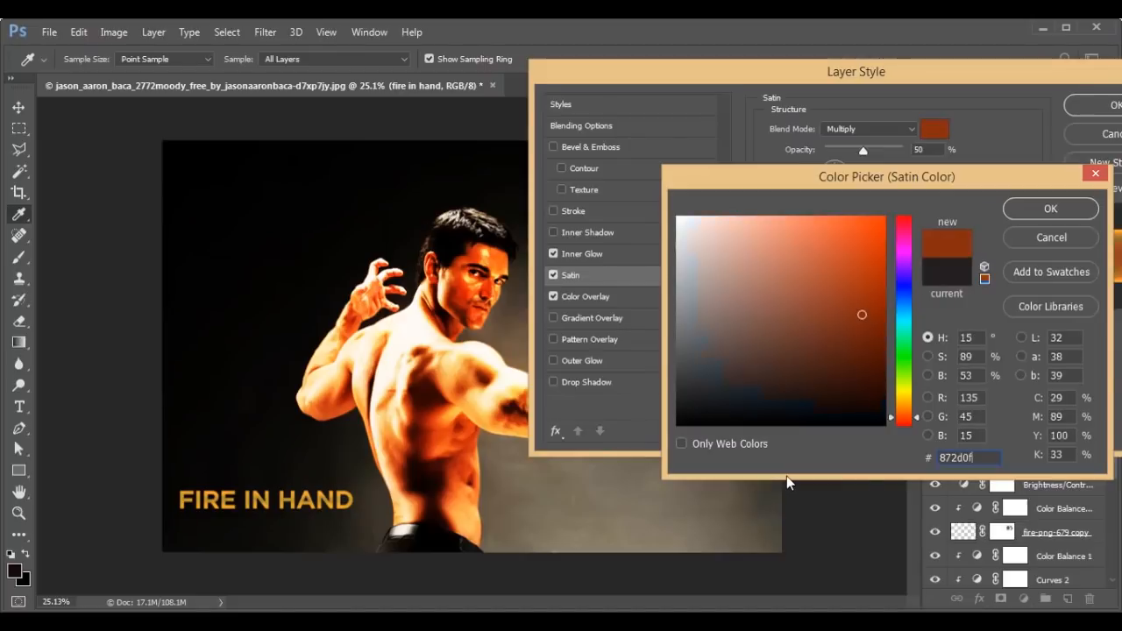
click(1022, 215)
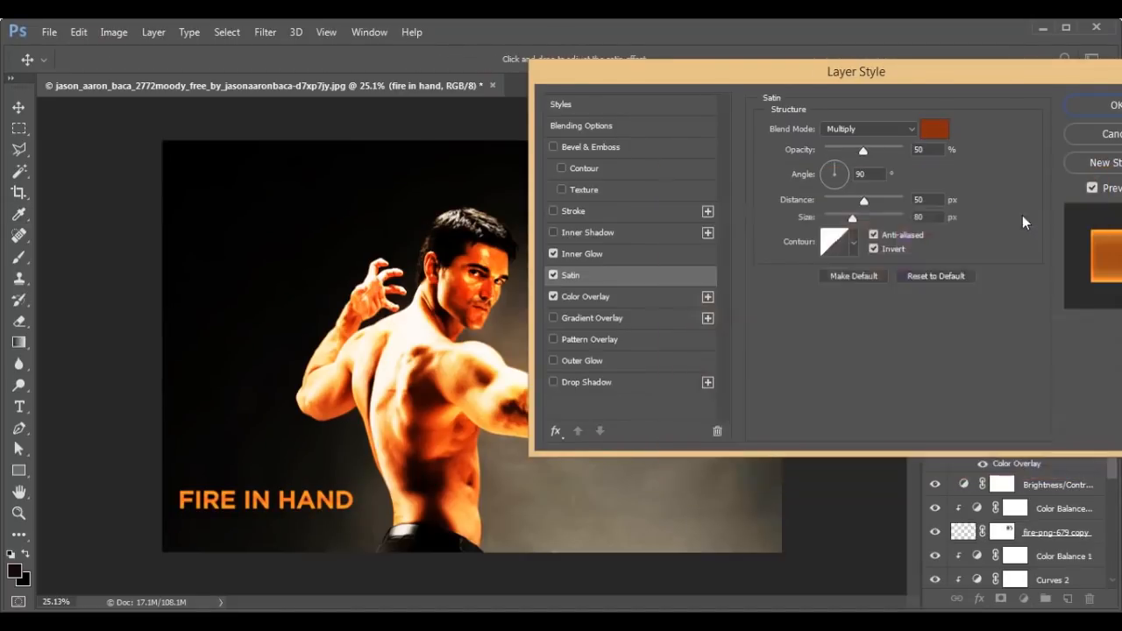
- Set the Satin effect's angle to 20°, distance to 20 px and size to 55 px
click(932, 149)
click(866, 174)
text(20)
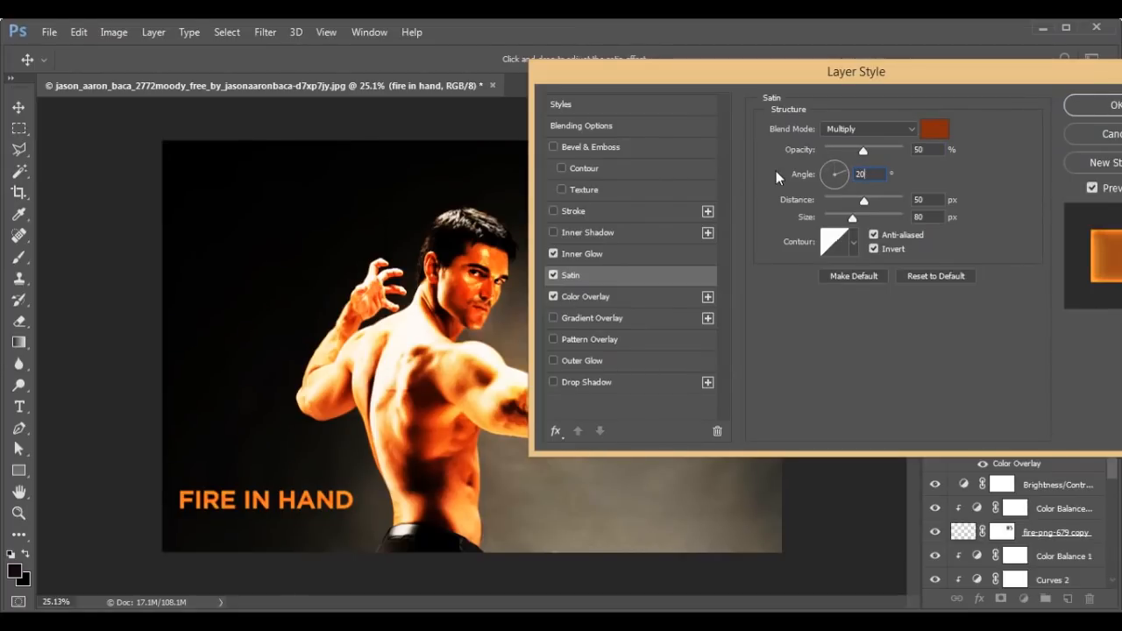
key(Tab)
text(20)
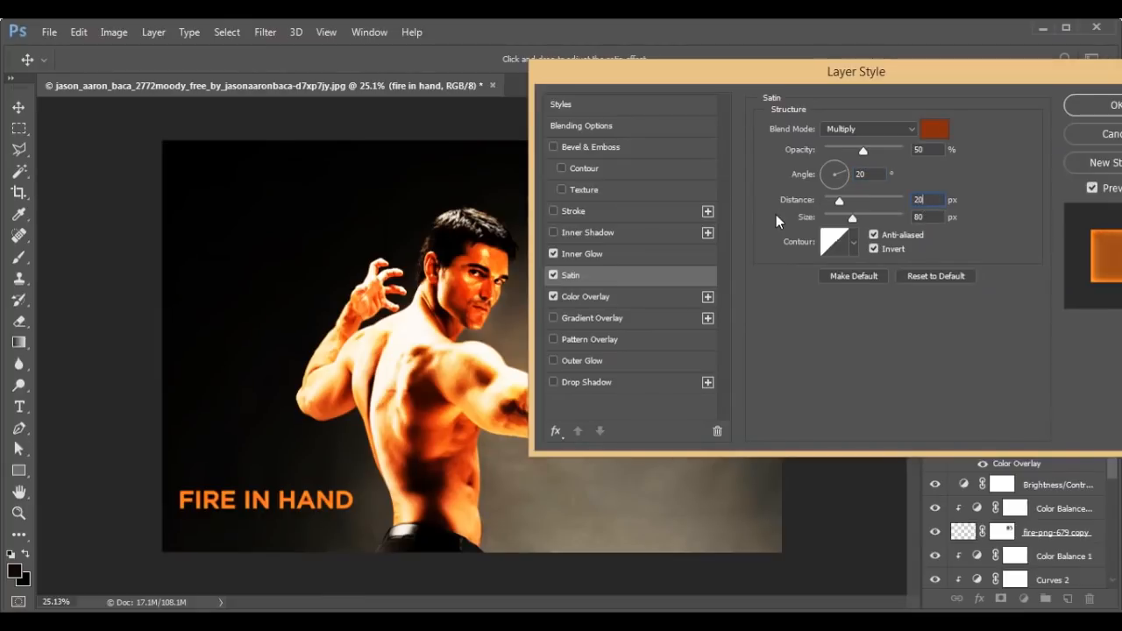
key(Tab)
text(55)
click(601, 279)
- Add an Outer Glow to the title text with 80% opacity and the color f70300
click(554, 360)
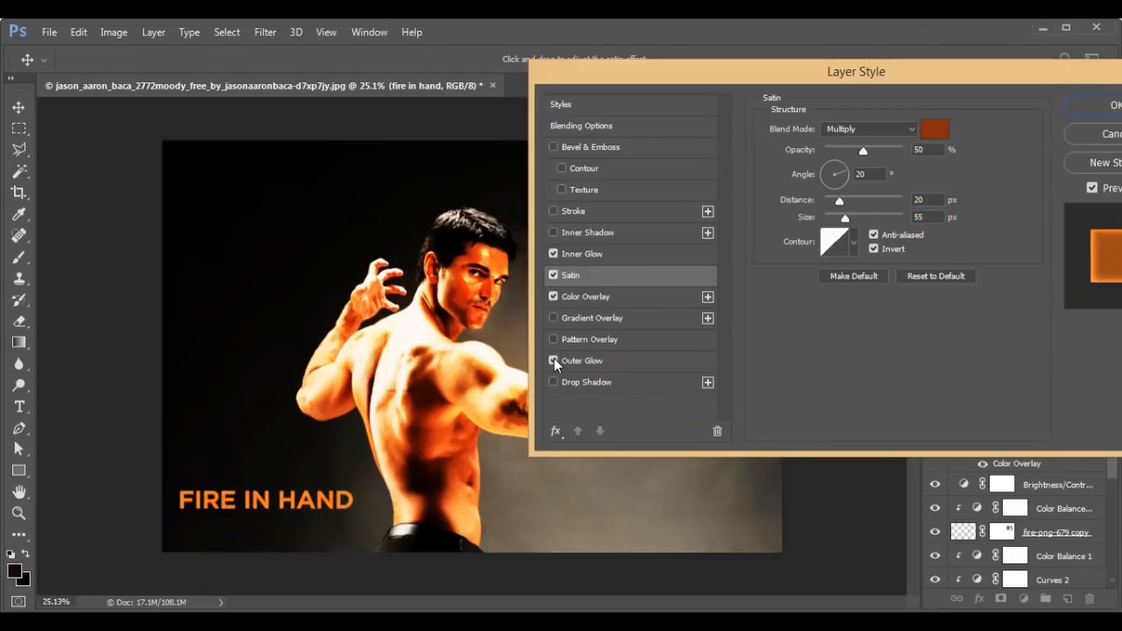
click(607, 361)
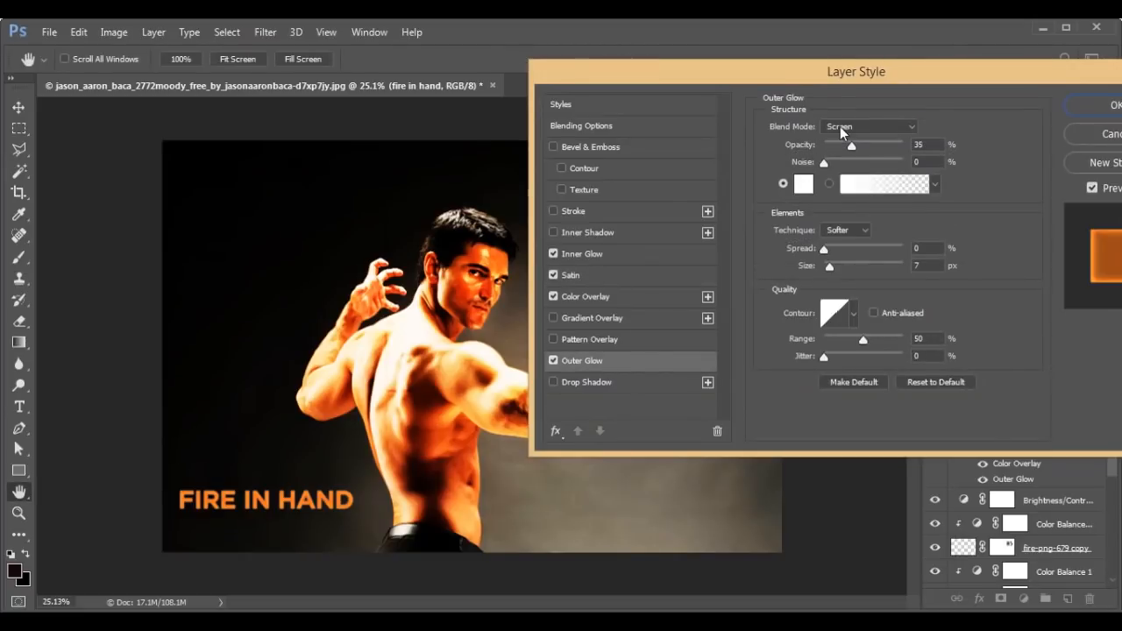
click(920, 145)
text(80)
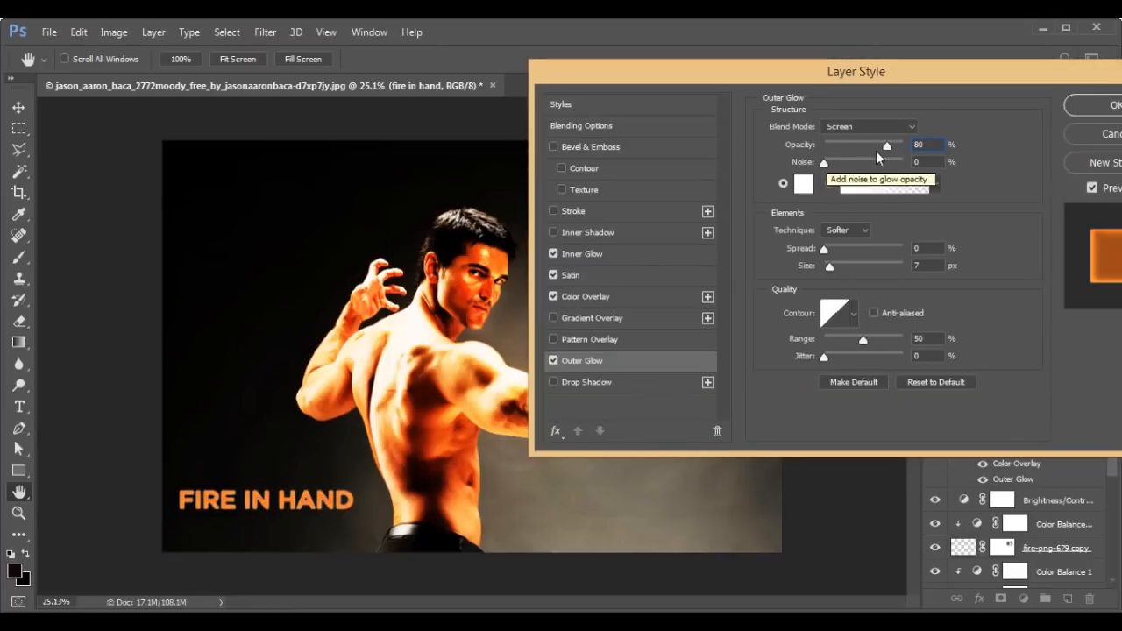
click(803, 183)
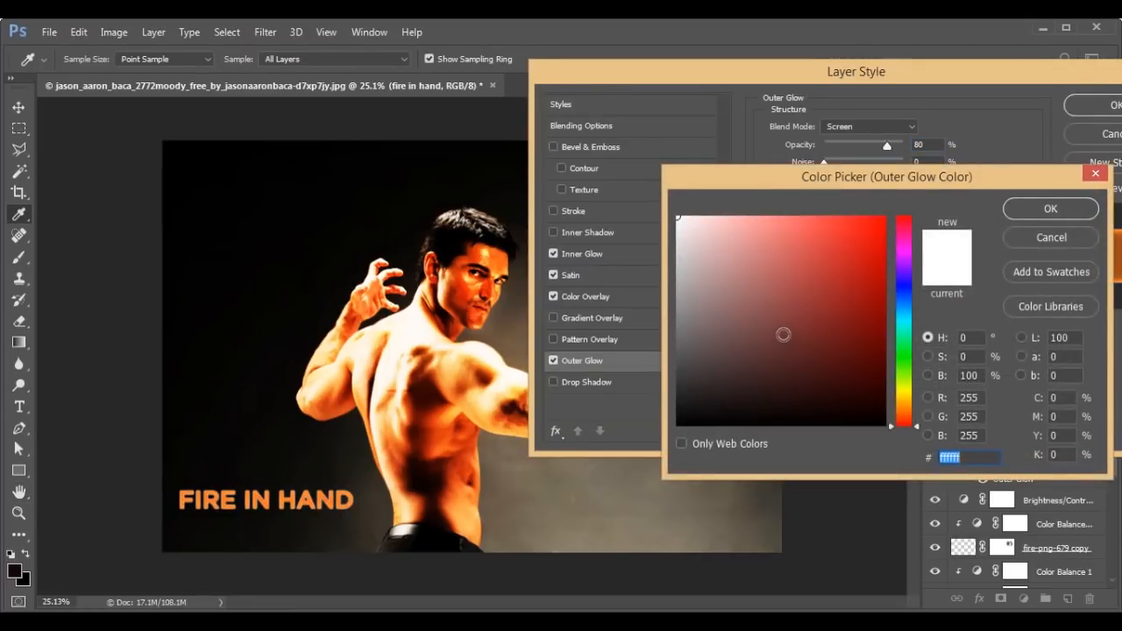
text(f70)
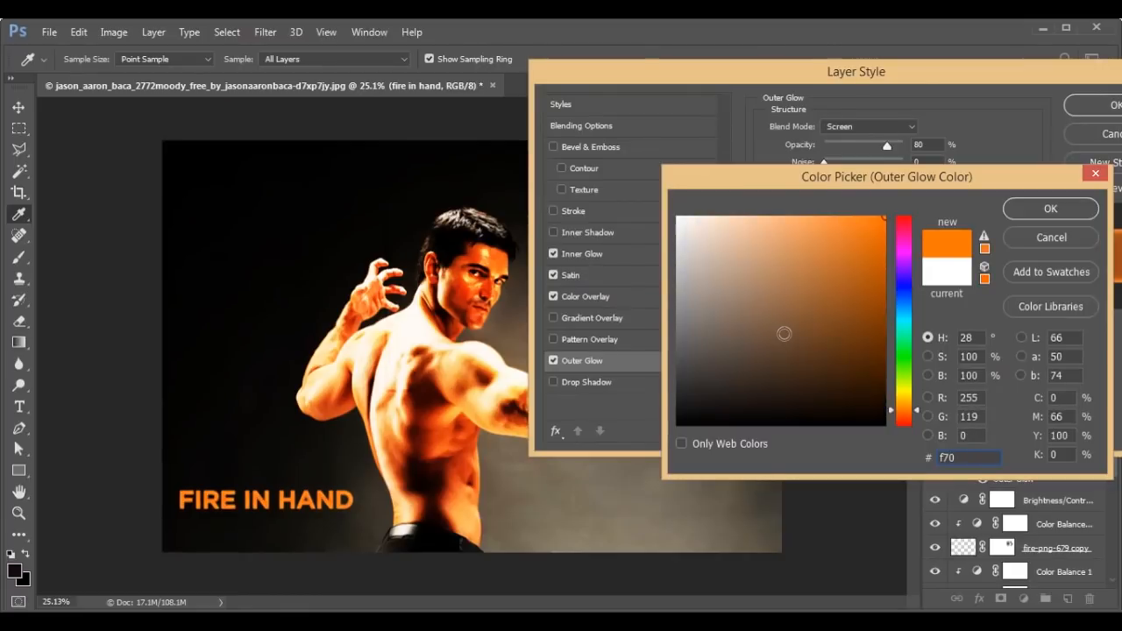
text(300)
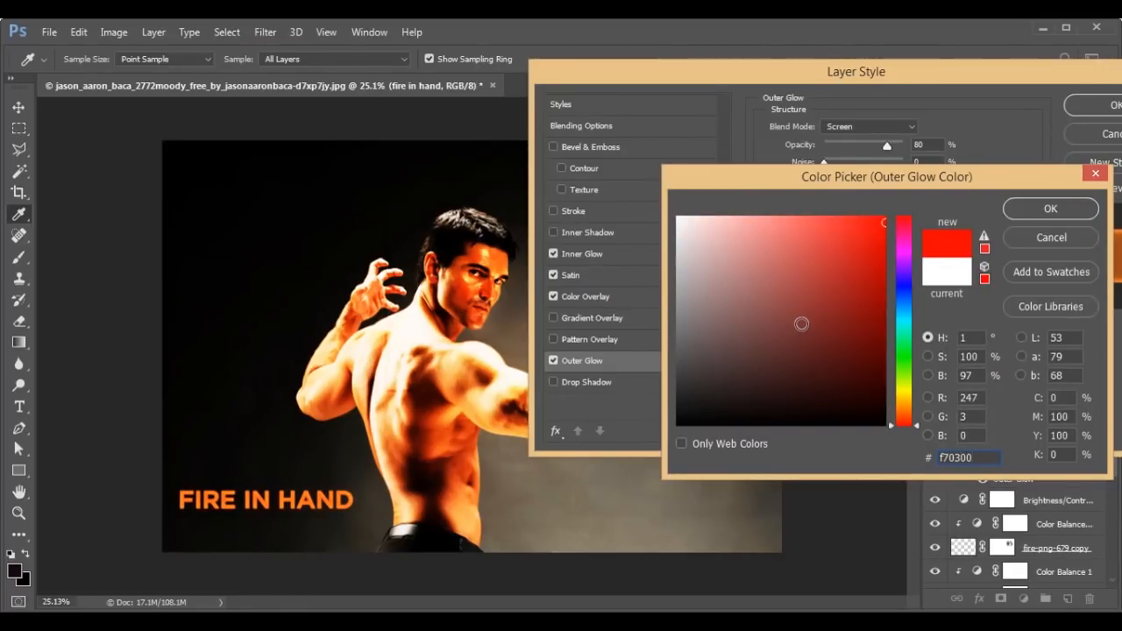
click(1039, 208)
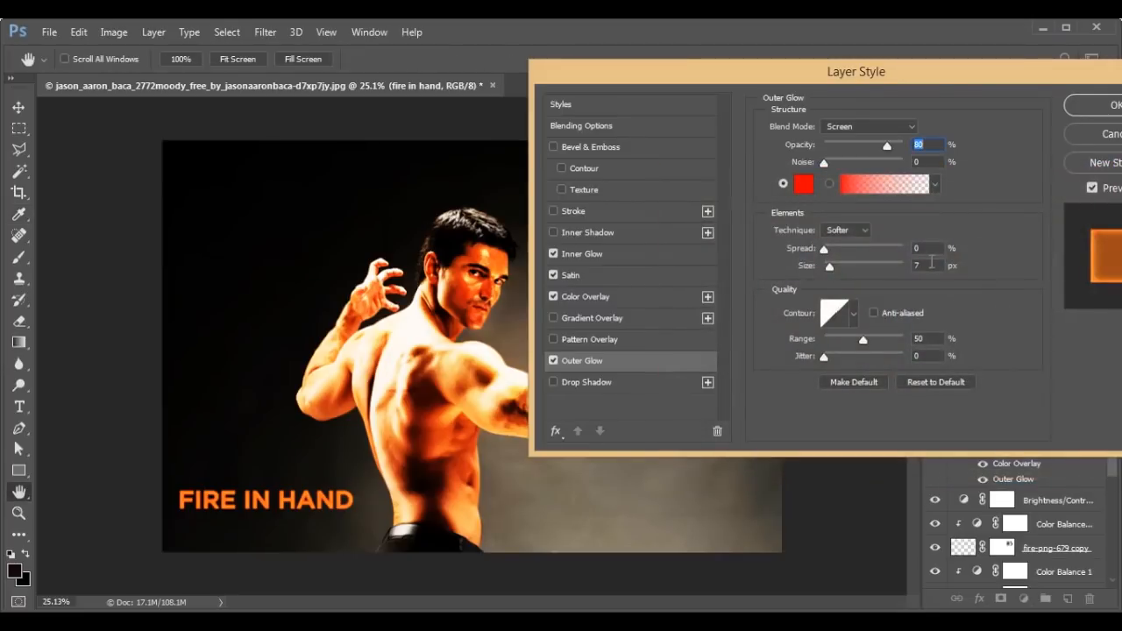
- Set the Outer Glow's size to 90 px and noise to 4%, and apply the layer style
click(927, 265)
text(90)
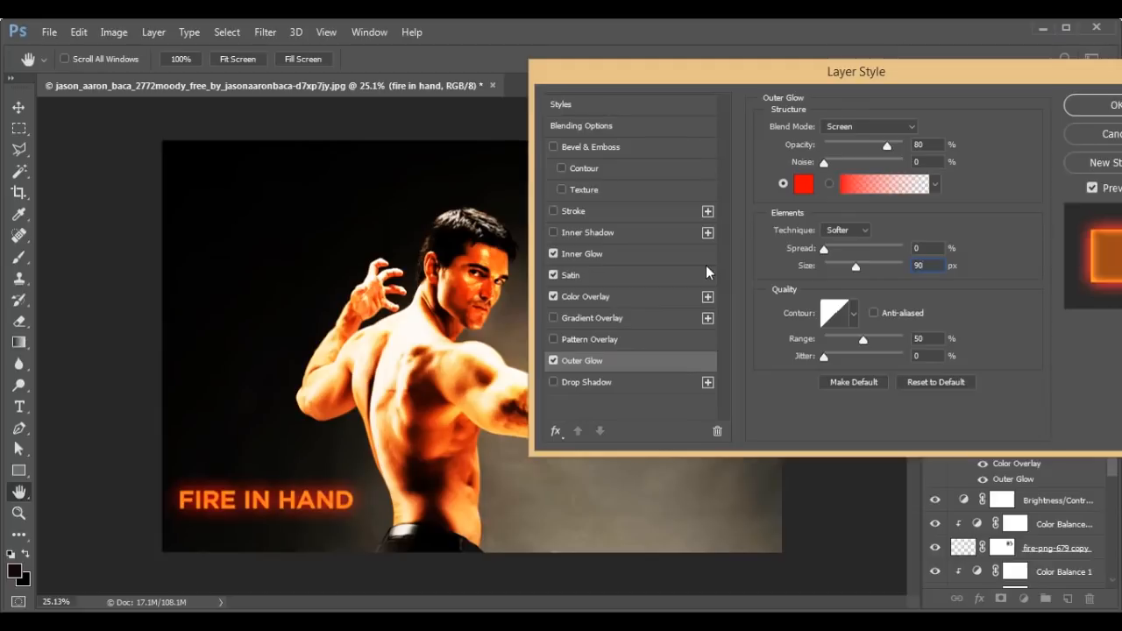
click(922, 247)
click(923, 162)
text(4)
click(1087, 105)
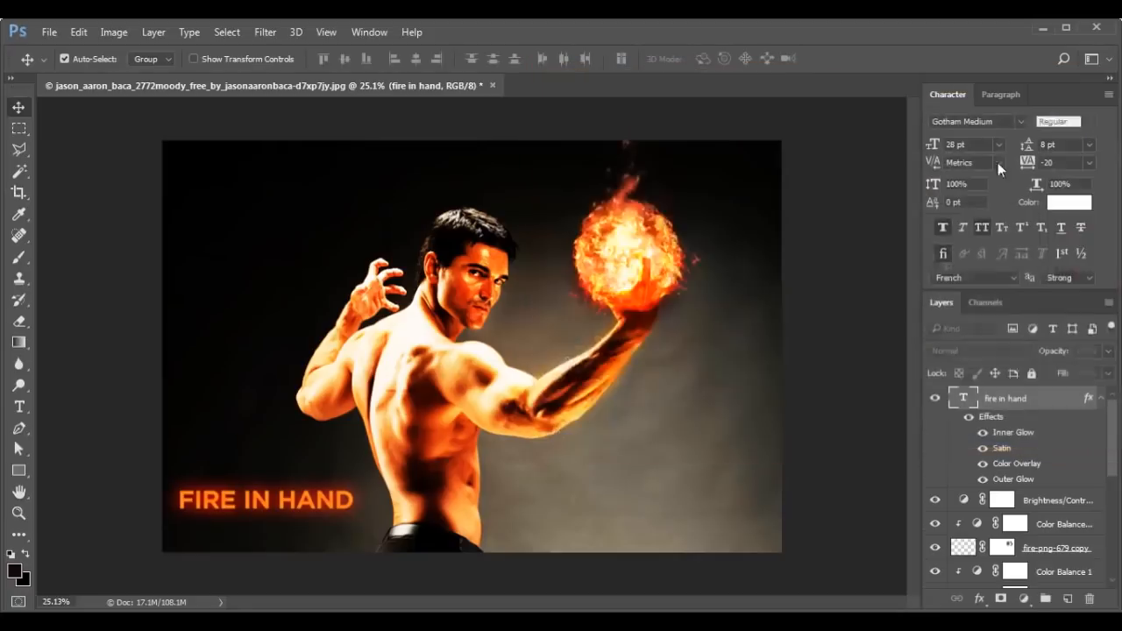
- Add a new text layer reading PHOTO MANIPULATION just below the FIRE IN HAND title
click(17, 407)
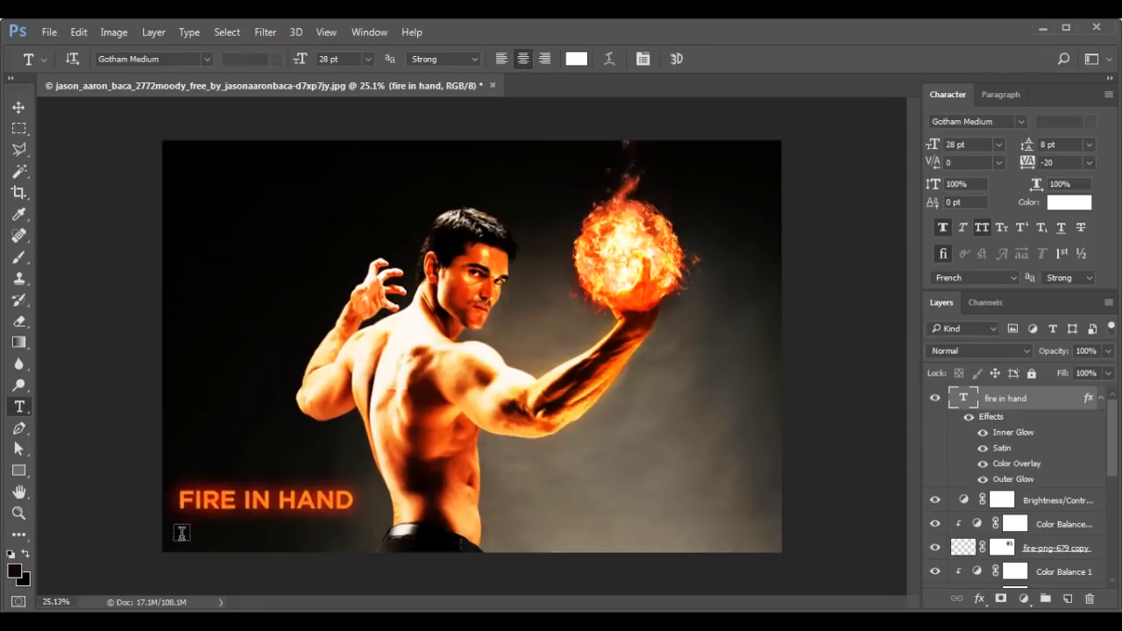
click(182, 528)
text(HOT)
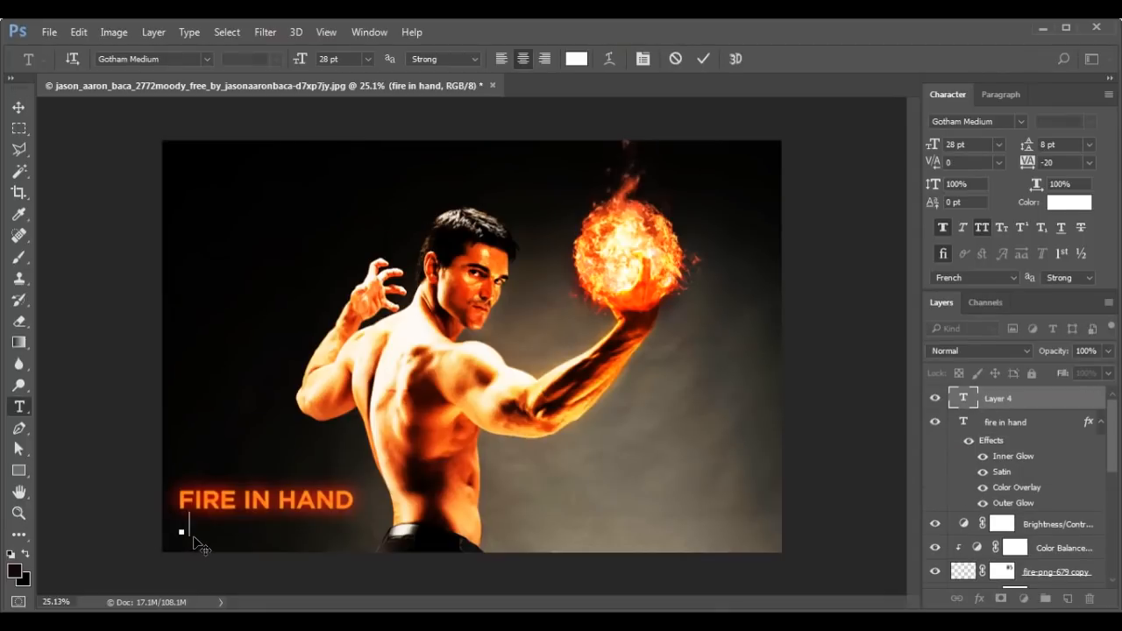
text(O MANI)
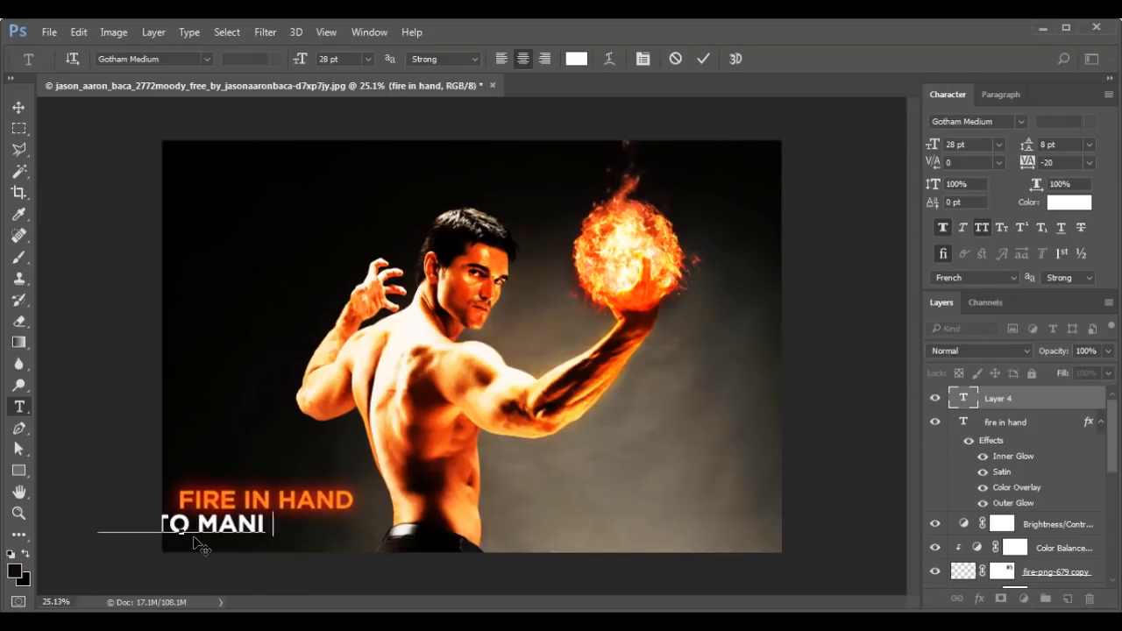
text(PULATION)
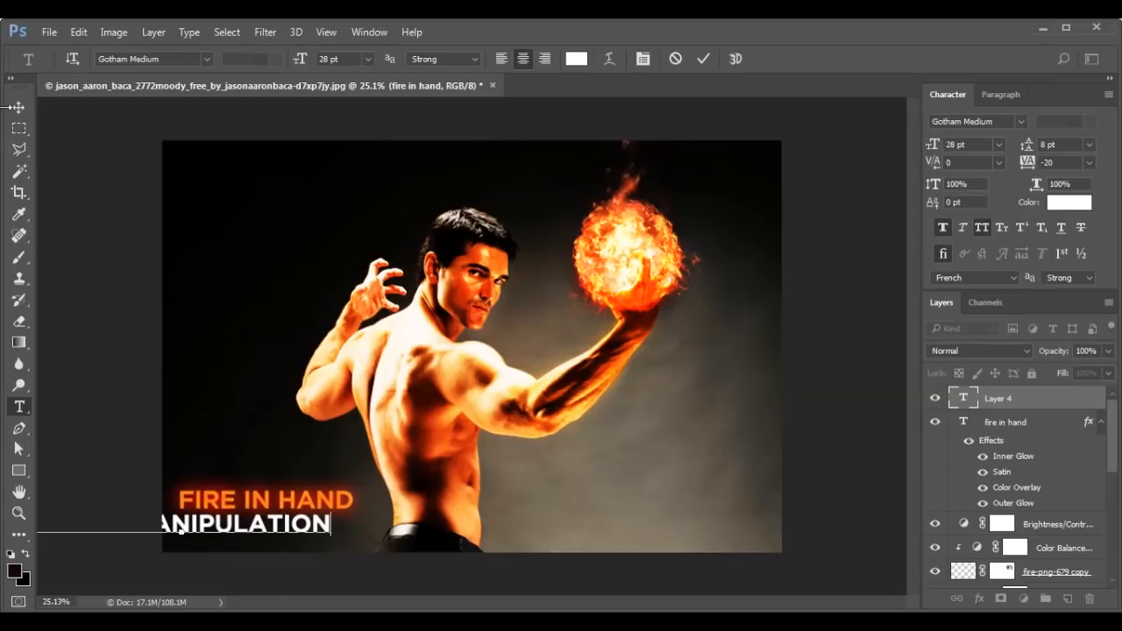
- Align the PHOTO MANIPULATION text with the title's left edge and scale it to about 57.56% to match the title's width
click(18, 106)
drag(236, 524, 383, 533)
key(ctrl+t)
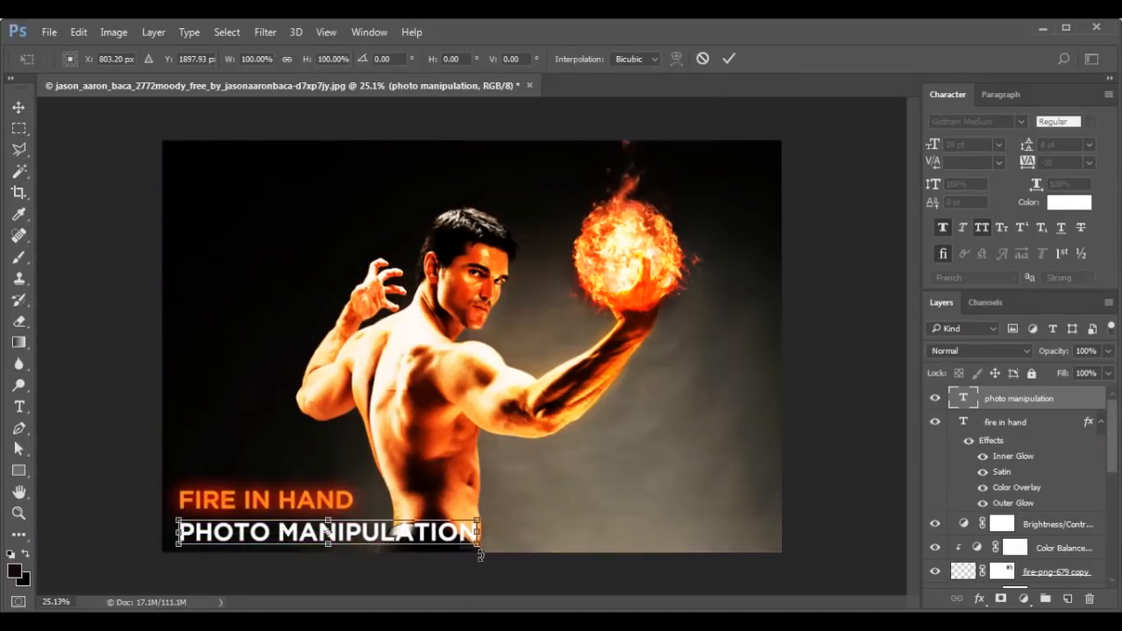
drag(479, 551, 349, 524)
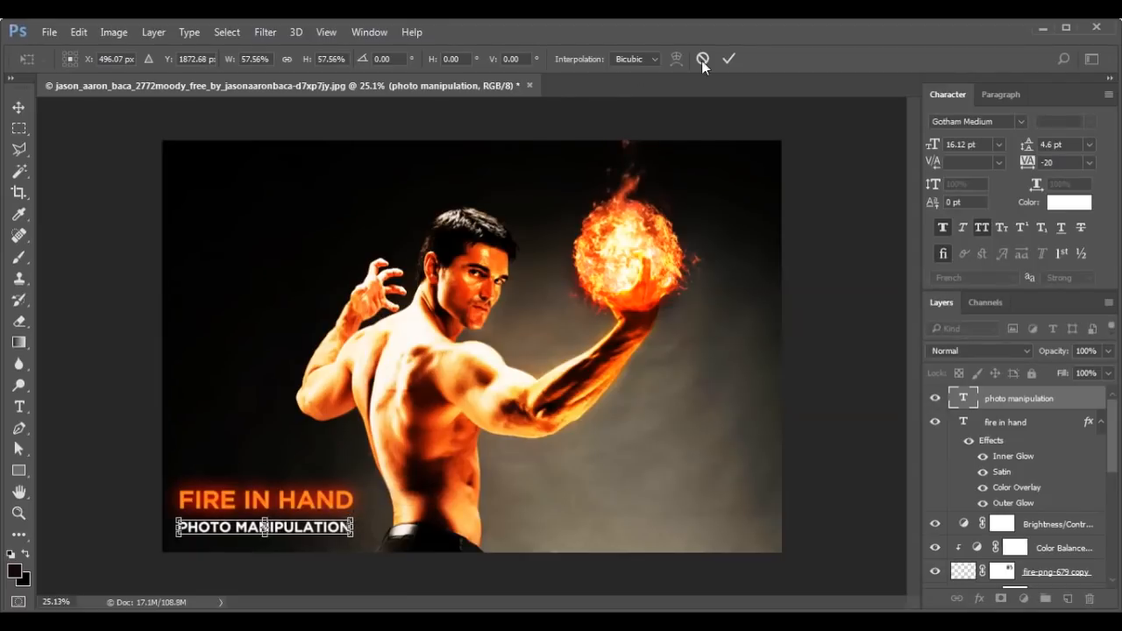
click(729, 58)
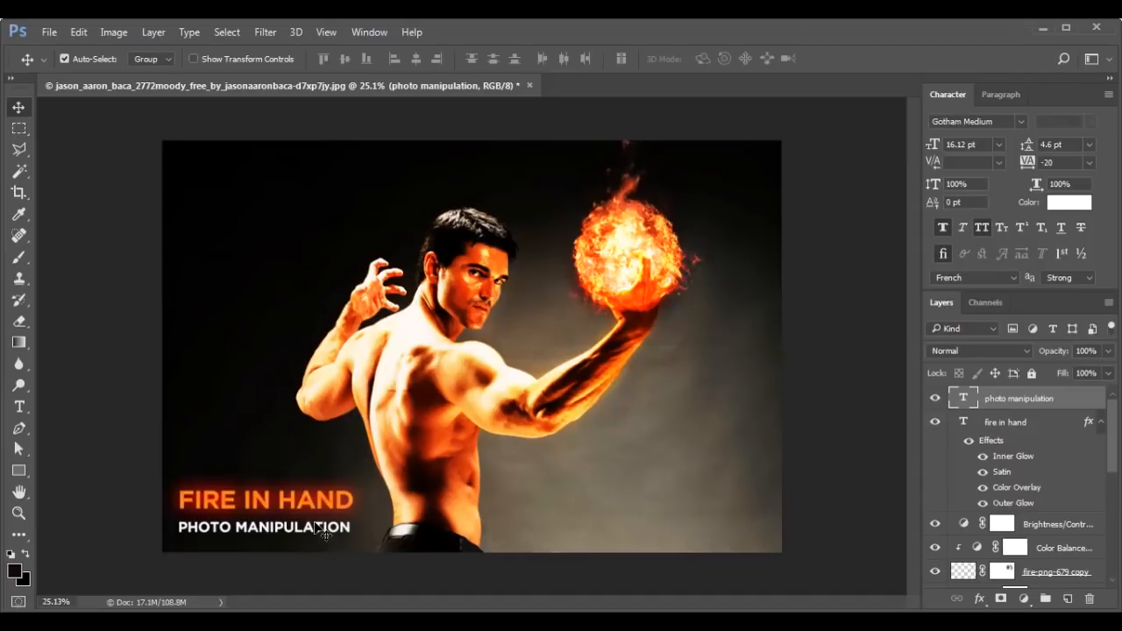